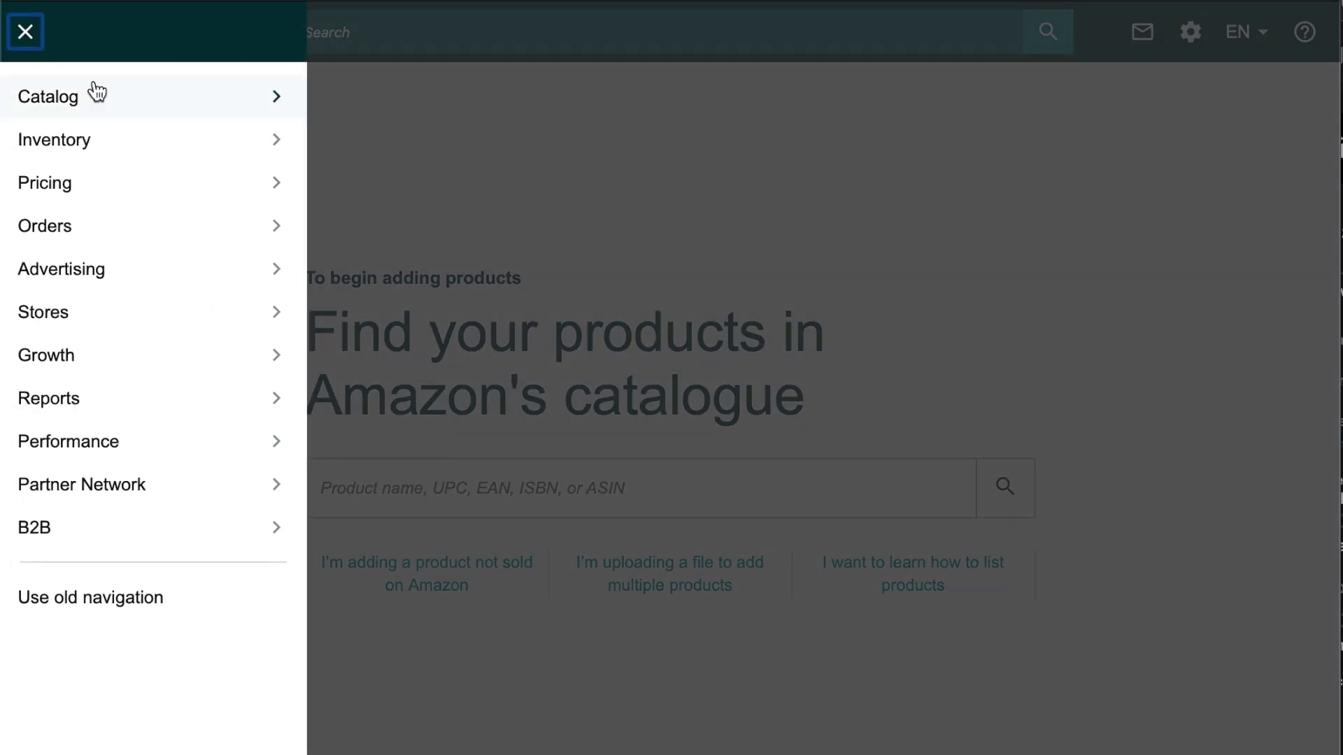
- Open Catalog > Add Products and choose to add products by uploading a file
{"action": "mouse_move", "coordinate": [97, 96]}
{"action": "left_click", "coordinate": [429, 99]}
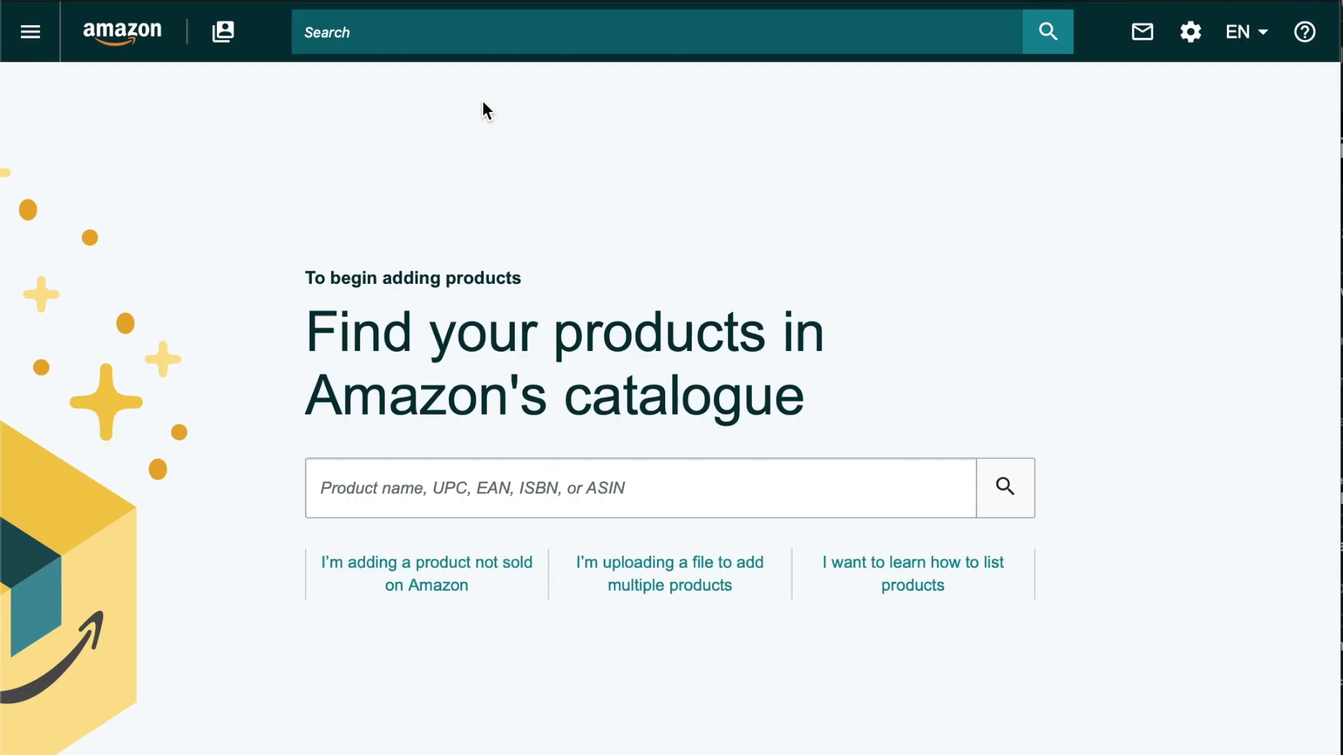
{"action": "left_click", "coordinate": [723, 570]}
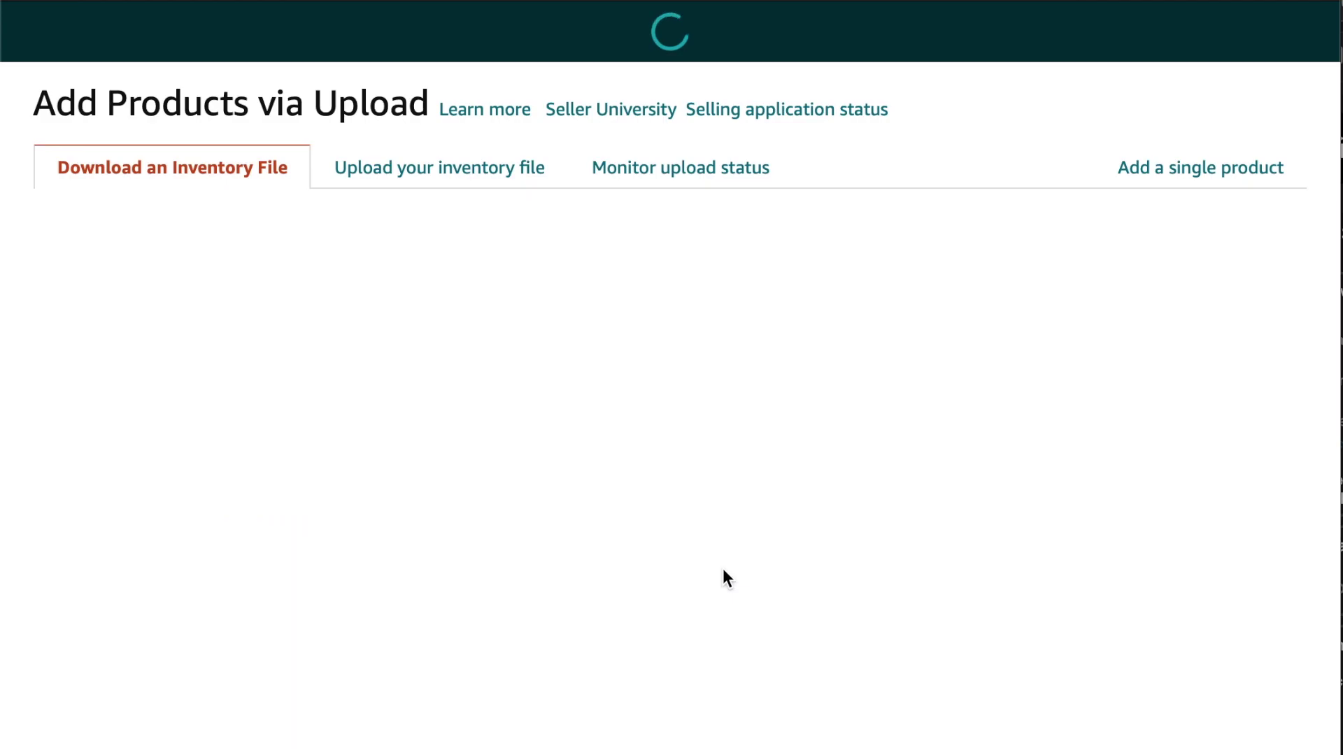
- Classify the product as Pet Supplies > Cats > Toys > Catnip Toys
{"action": "scroll", "coordinate": [723, 569], "scroll_direction": "down", "scroll_amount": 5}
{"action": "scroll", "coordinate": [237, 665], "scroll_direction": "down", "scroll_amount": 10}
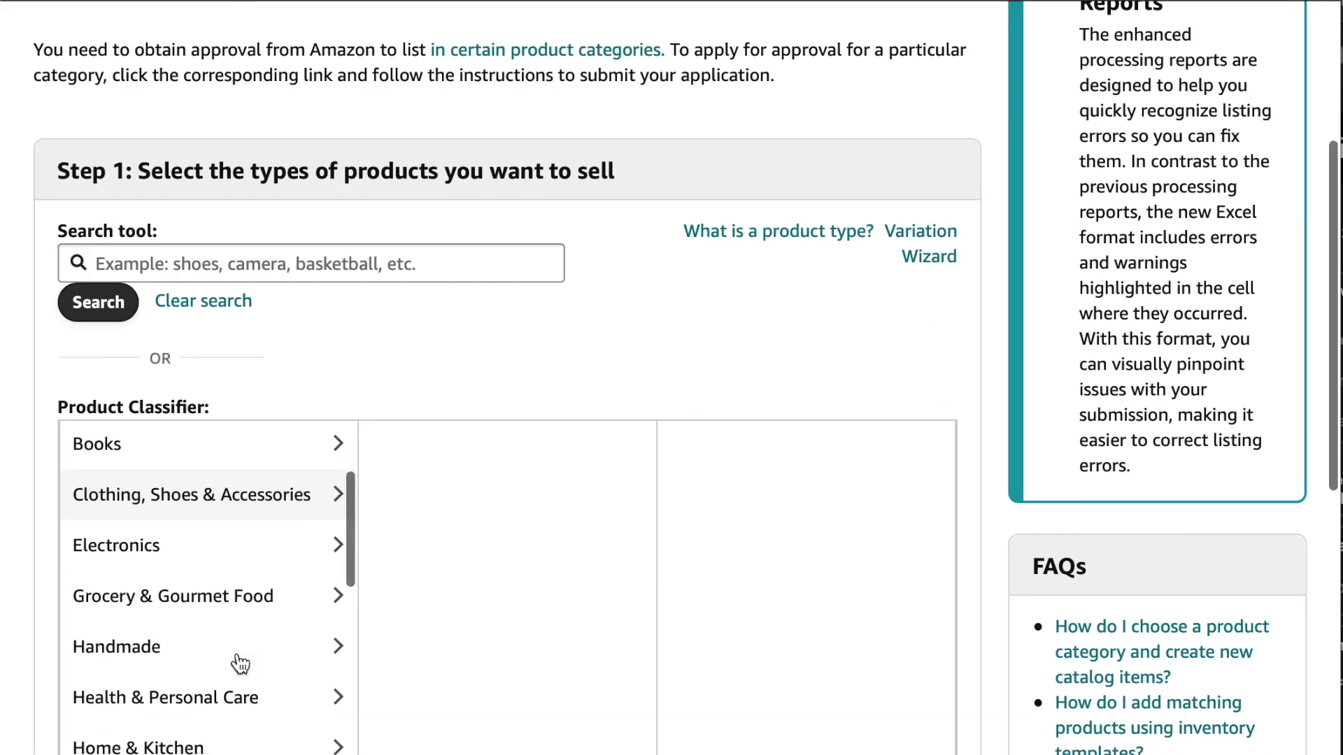
{"action": "left_click", "coordinate": [324, 671]}
{"action": "left_click", "coordinate": [508, 531]}
{"action": "scroll", "coordinate": [772, 587], "scroll_direction": "down", "scroll_amount": 5}
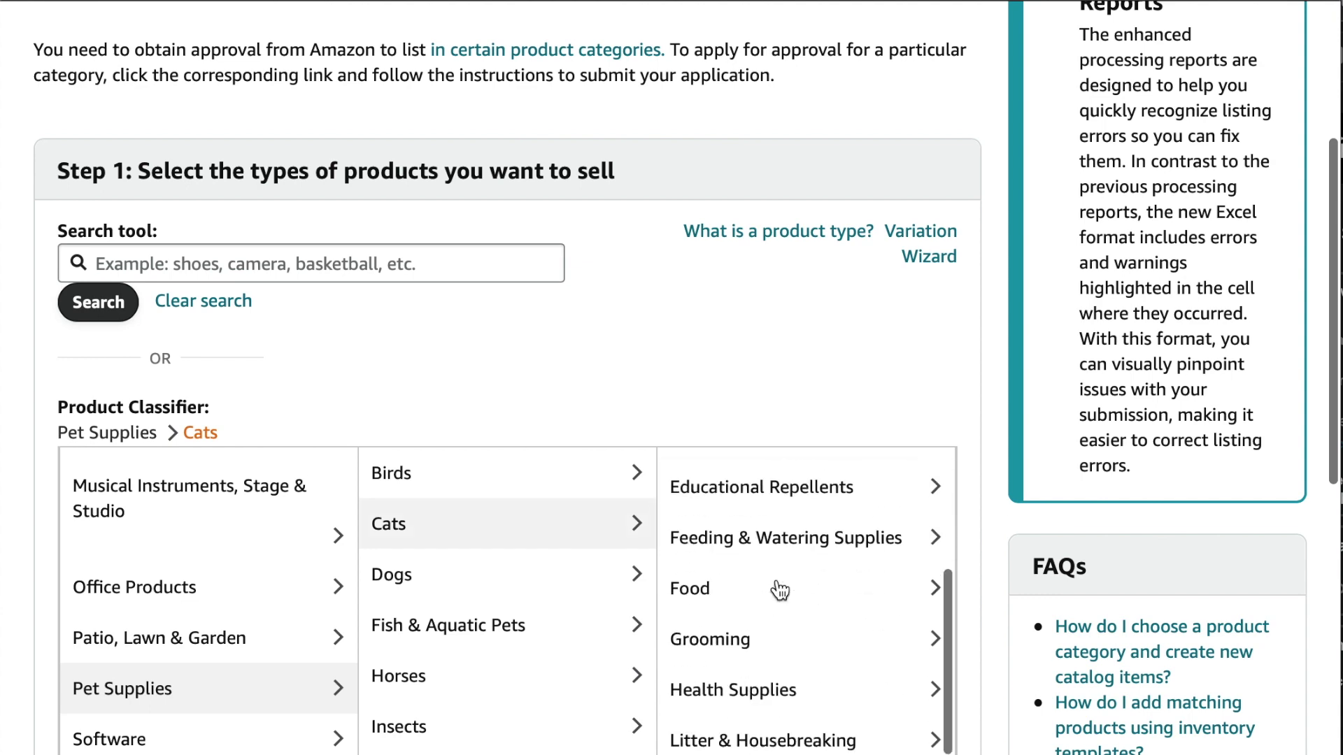
{"action": "left_click", "coordinate": [767, 724]}
{"action": "left_click", "coordinate": [911, 525]}
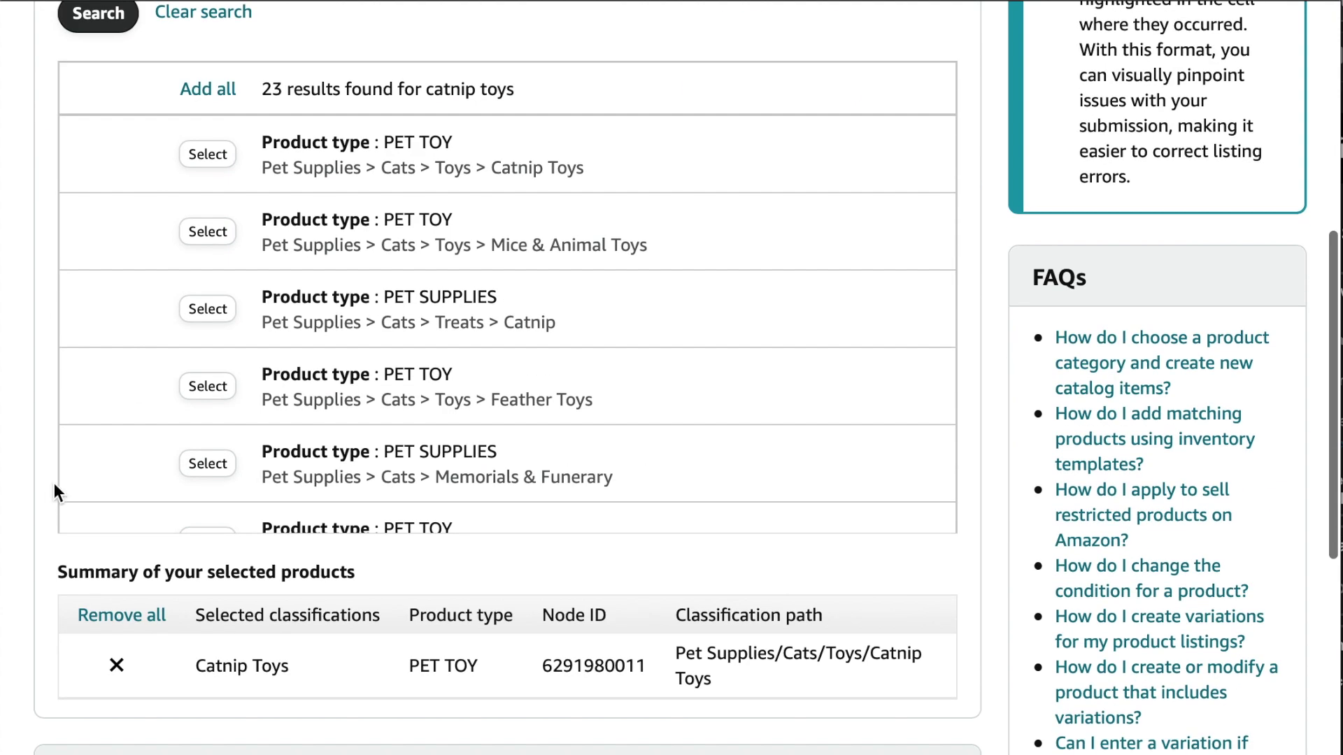
- Generate the Advanced inventory template for the Amazon.com marketplace
{"action": "scroll", "coordinate": [74, 664], "scroll_direction": "down", "scroll_amount": 2}
{"action": "scroll", "coordinate": [74, 665], "scroll_direction": "down", "scroll_amount": 4}
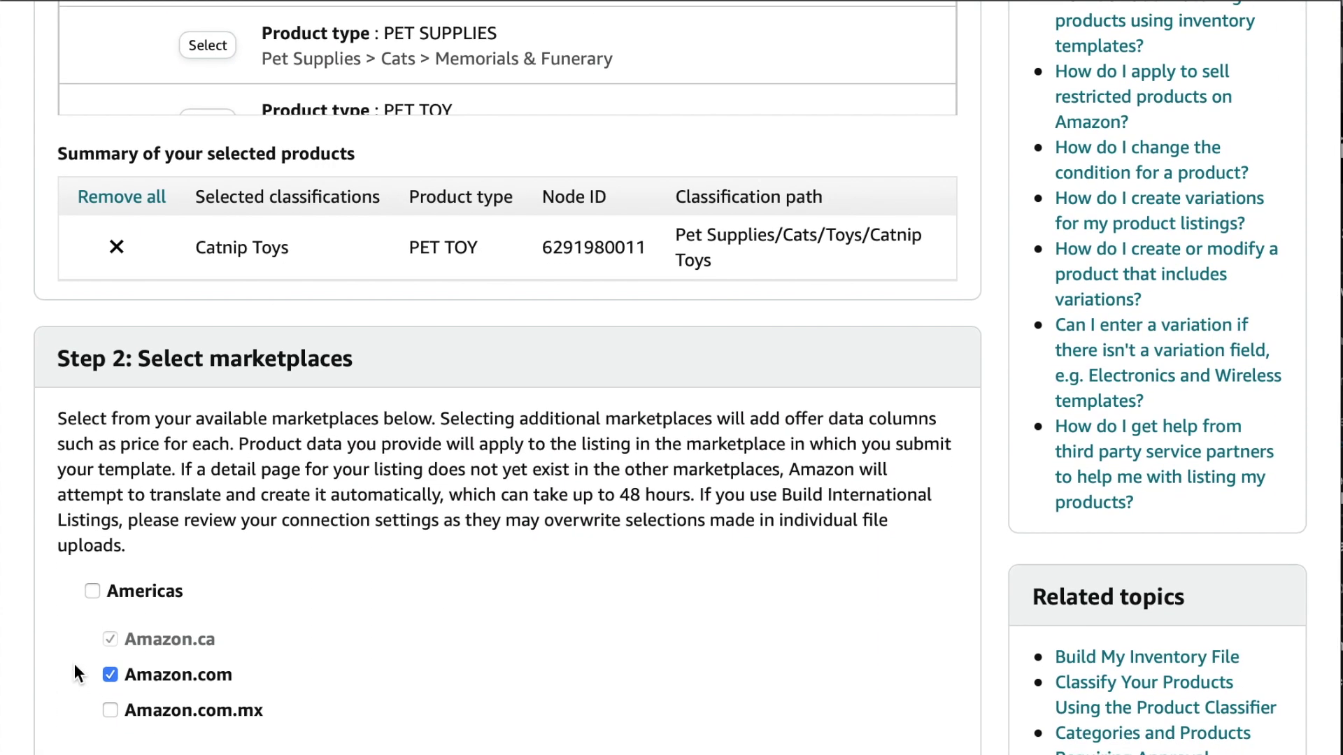
{"action": "scroll", "coordinate": [74, 664], "scroll_direction": "down", "scroll_amount": 5}
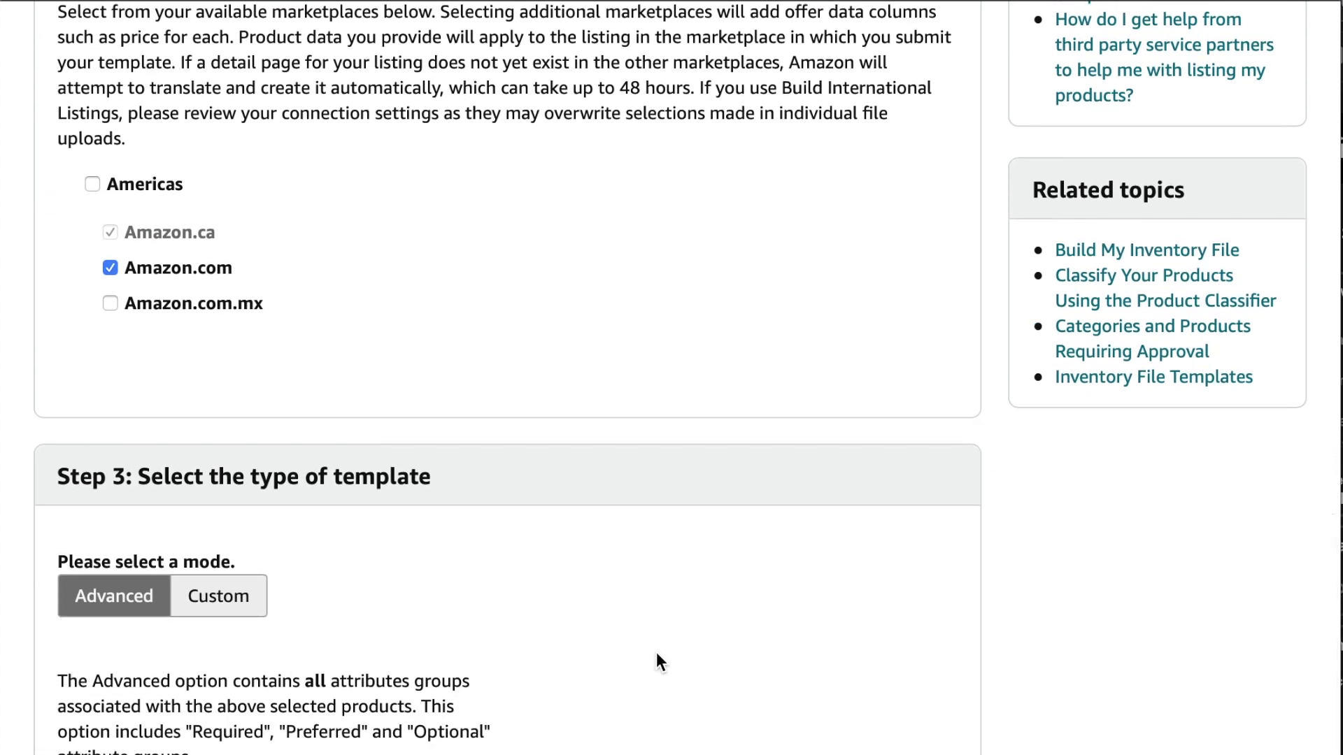
{"action": "scroll", "coordinate": [872, 639], "scroll_direction": "down", "scroll_amount": 2}
{"action": "left_click", "coordinate": [962, 676]}
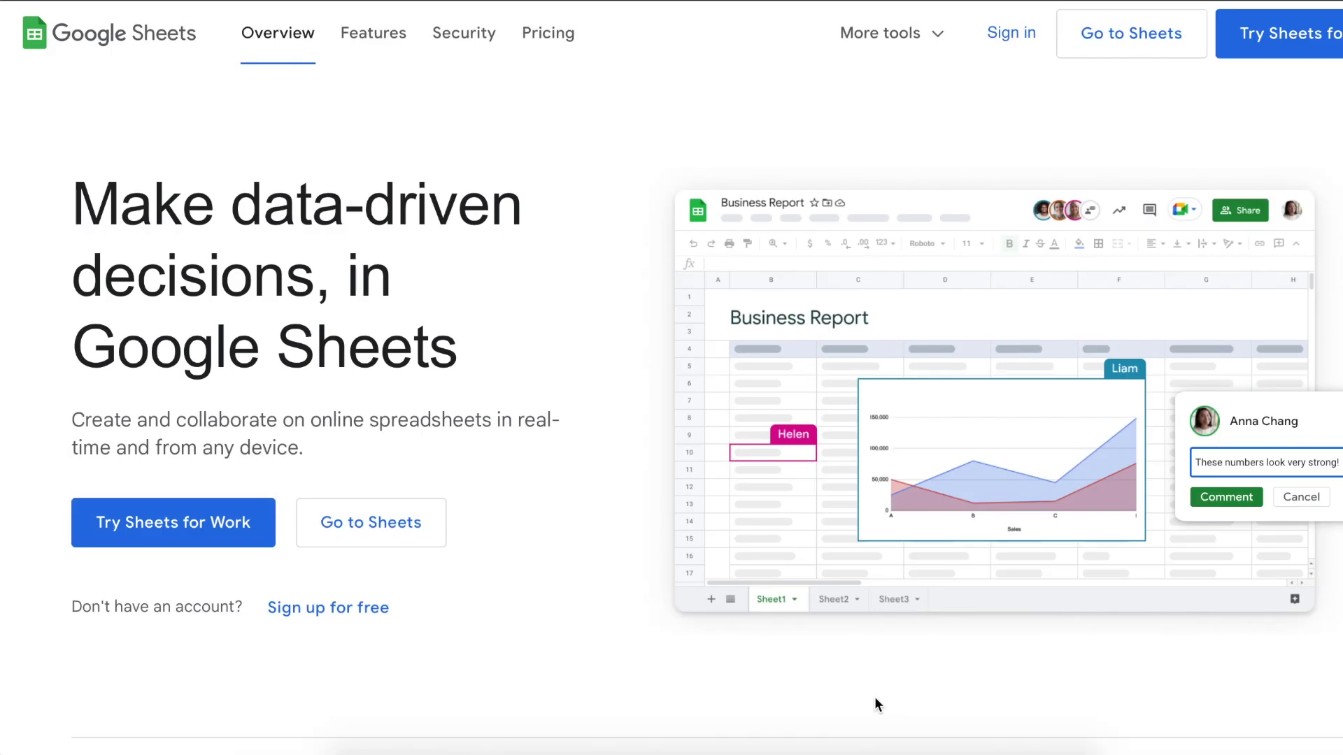
- Go from the Google Sheets site to the Sheets start page with its templates
{"action": "left_click", "coordinate": [422, 535]}
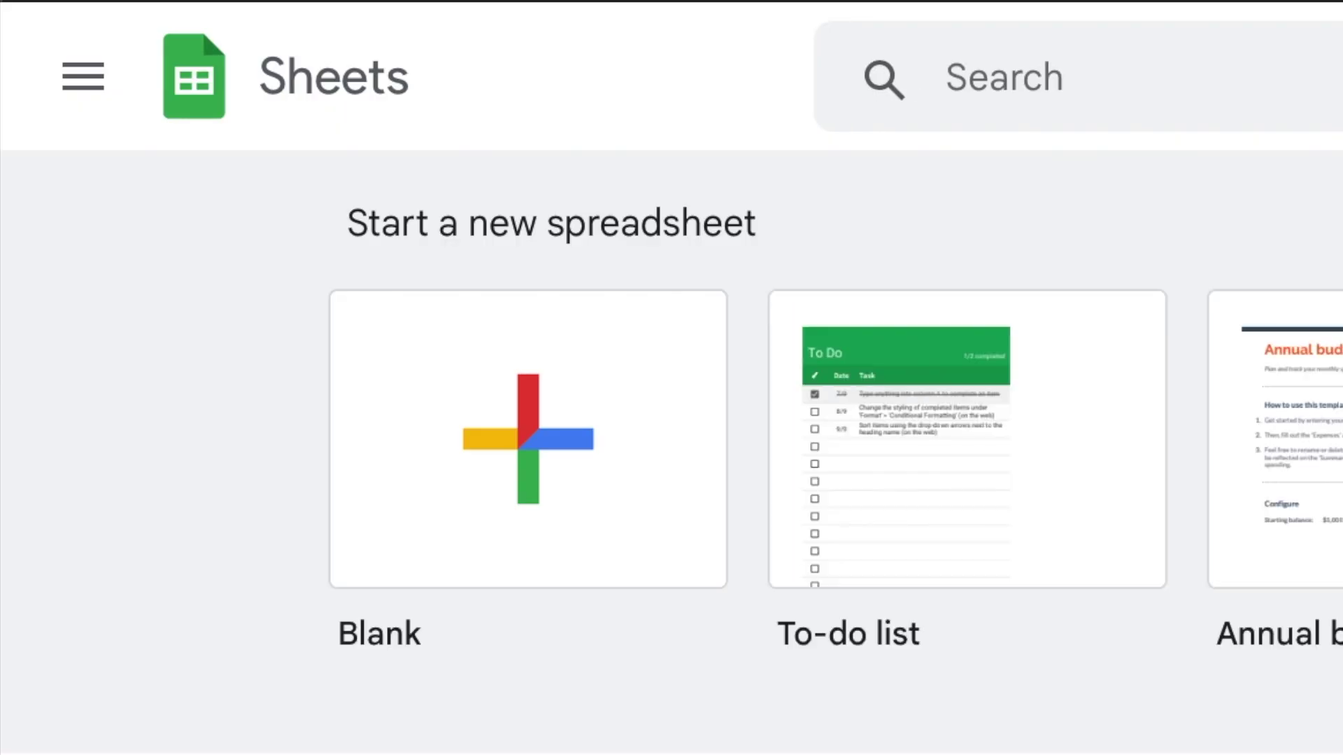
- Create a blank spreadsheet and import the downloaded CatnipToys.xlsm template by upload
{"action": "left_click", "coordinate": [547, 540]}
{"action": "left_click", "coordinate": [81, 48]}
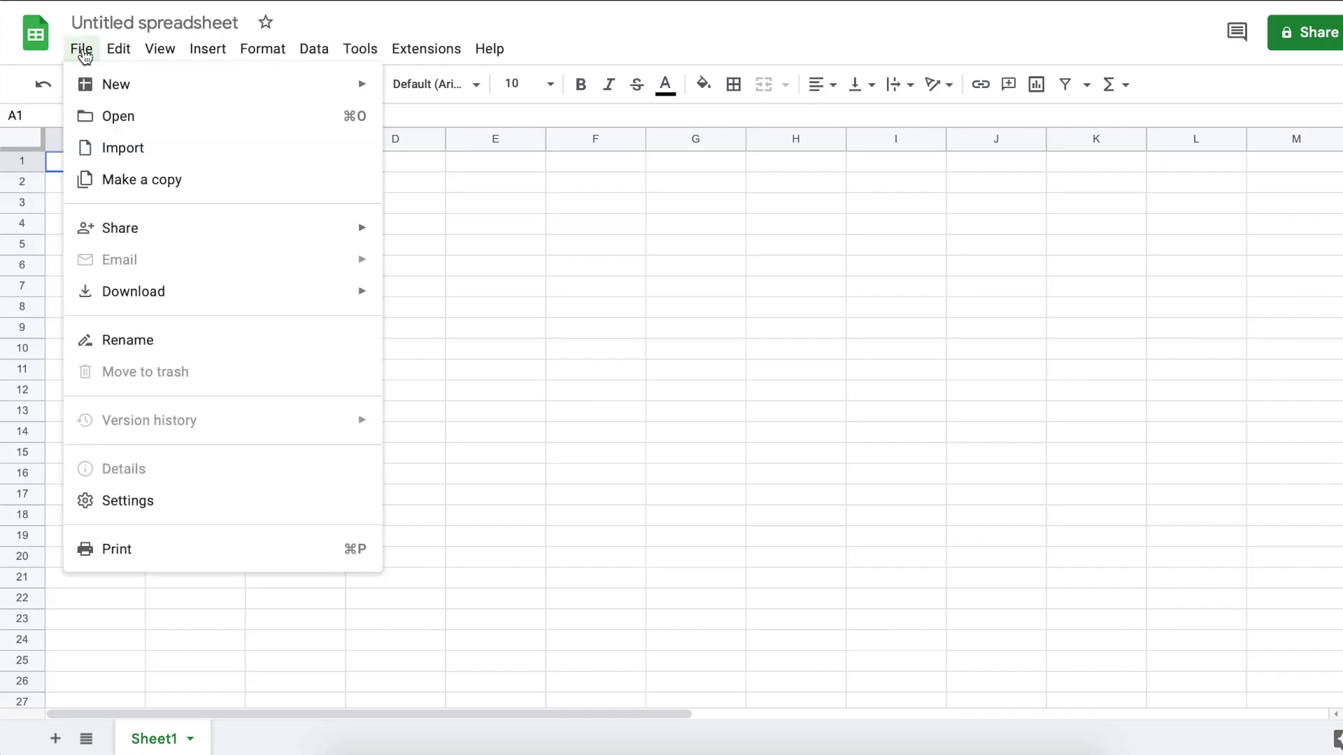
{"action": "left_click", "coordinate": [191, 152]}
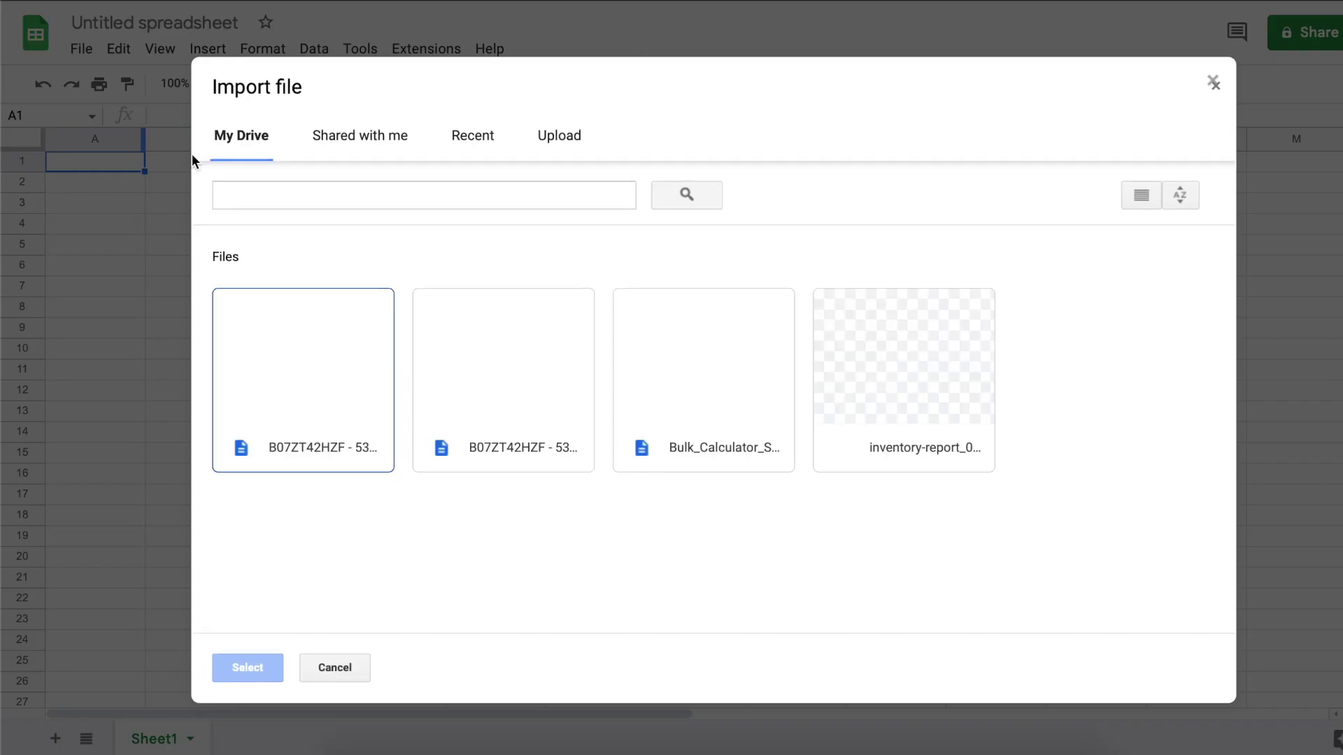
{"action": "left_click", "coordinate": [551, 138]}
{"action": "left_click_drag", "start_coordinate": [588, 172], "coordinate": [699, 363]}
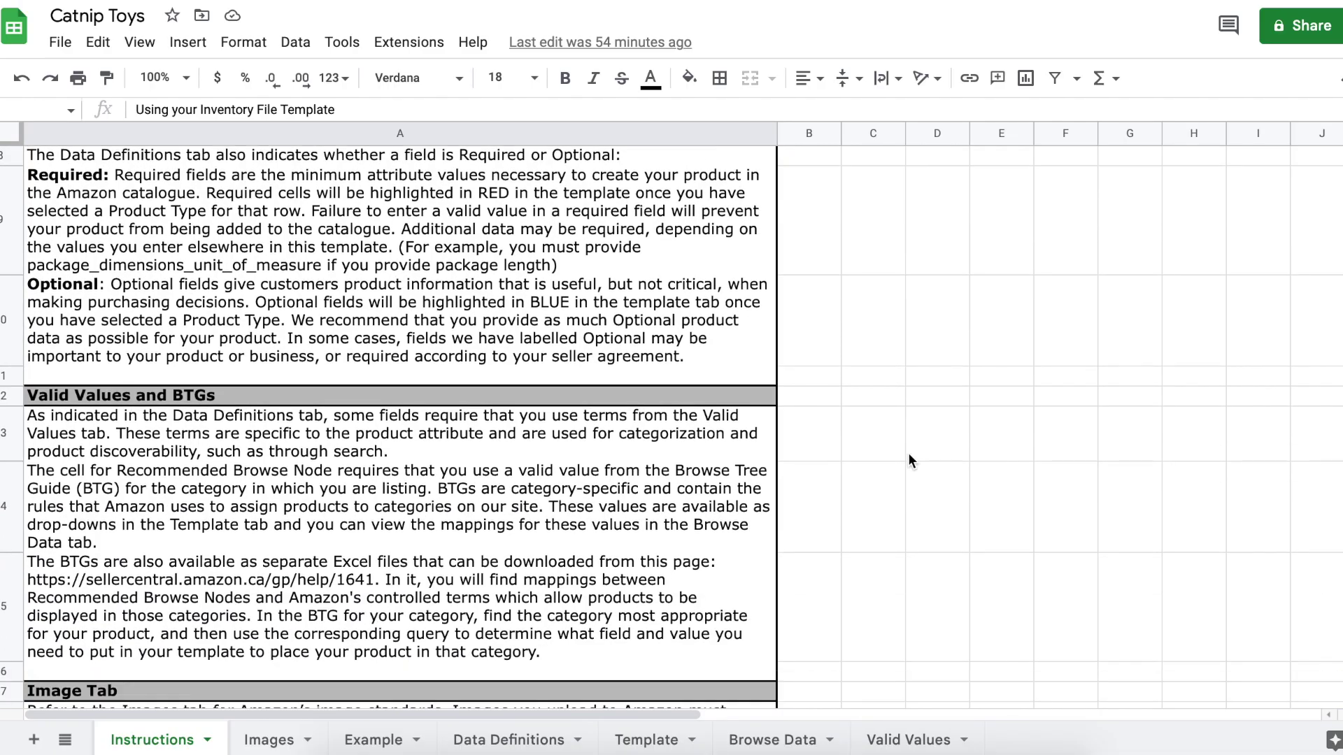
- Read through the Instructions sheet and the Images sheet's image standards, ending on the Example sheet
{"action": "scroll", "coordinate": [909, 460], "scroll_direction": "down", "scroll_amount": 8}
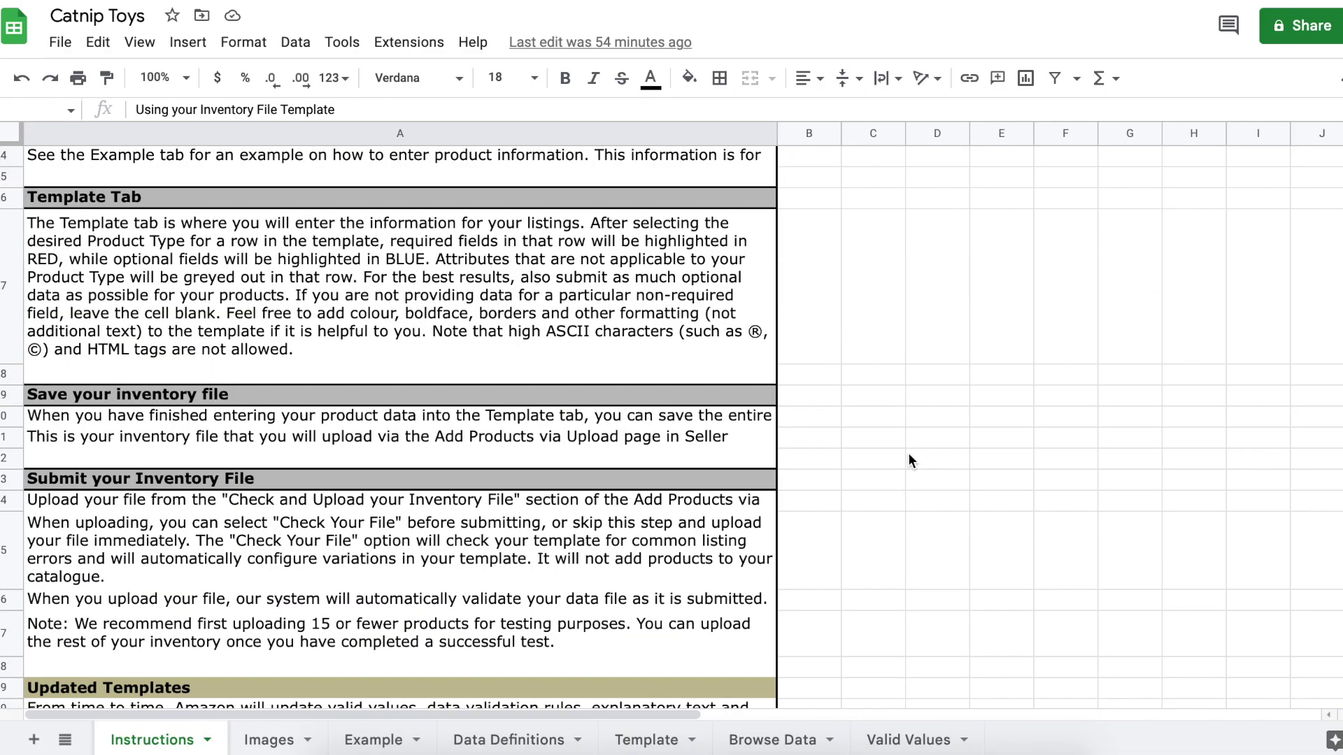
{"action": "scroll", "coordinate": [909, 460], "scroll_direction": "down", "scroll_amount": 4}
{"action": "scroll", "coordinate": [908, 452], "scroll_direction": "up", "scroll_amount": 15}
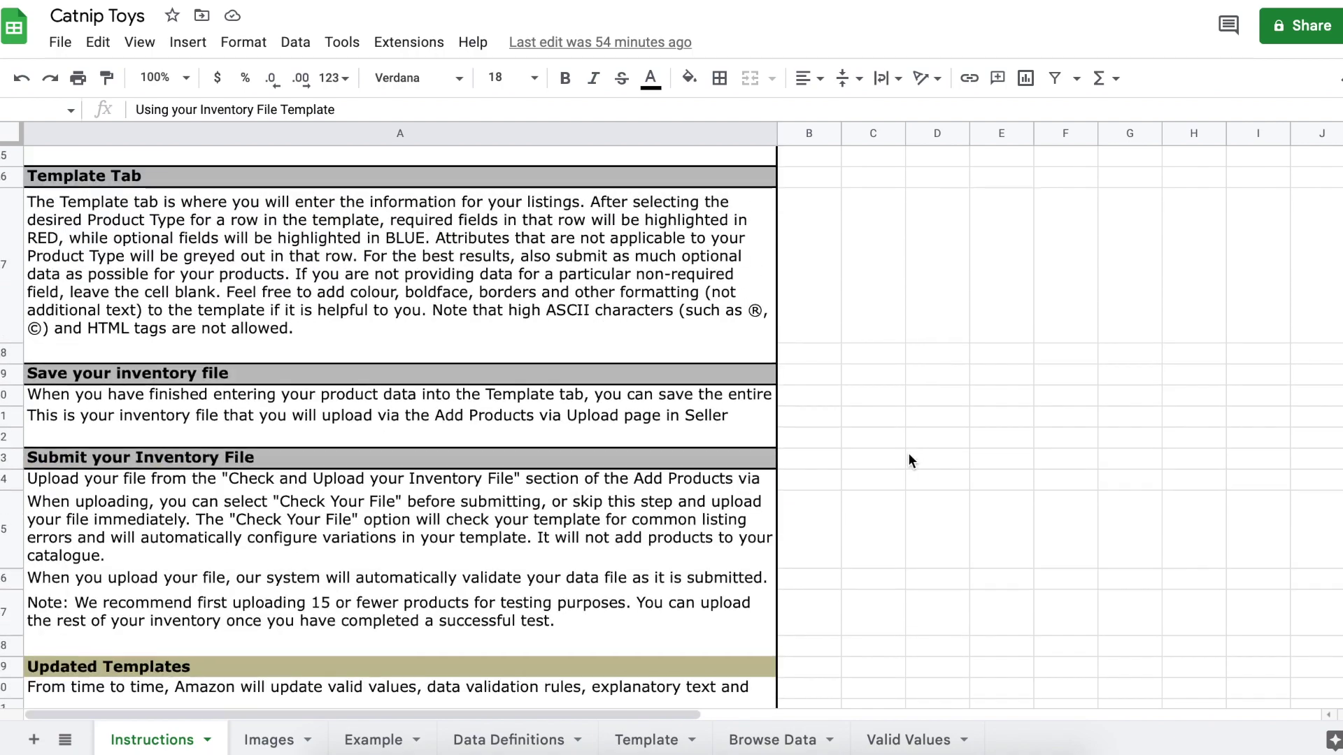
{"action": "left_click", "coordinate": [276, 747]}
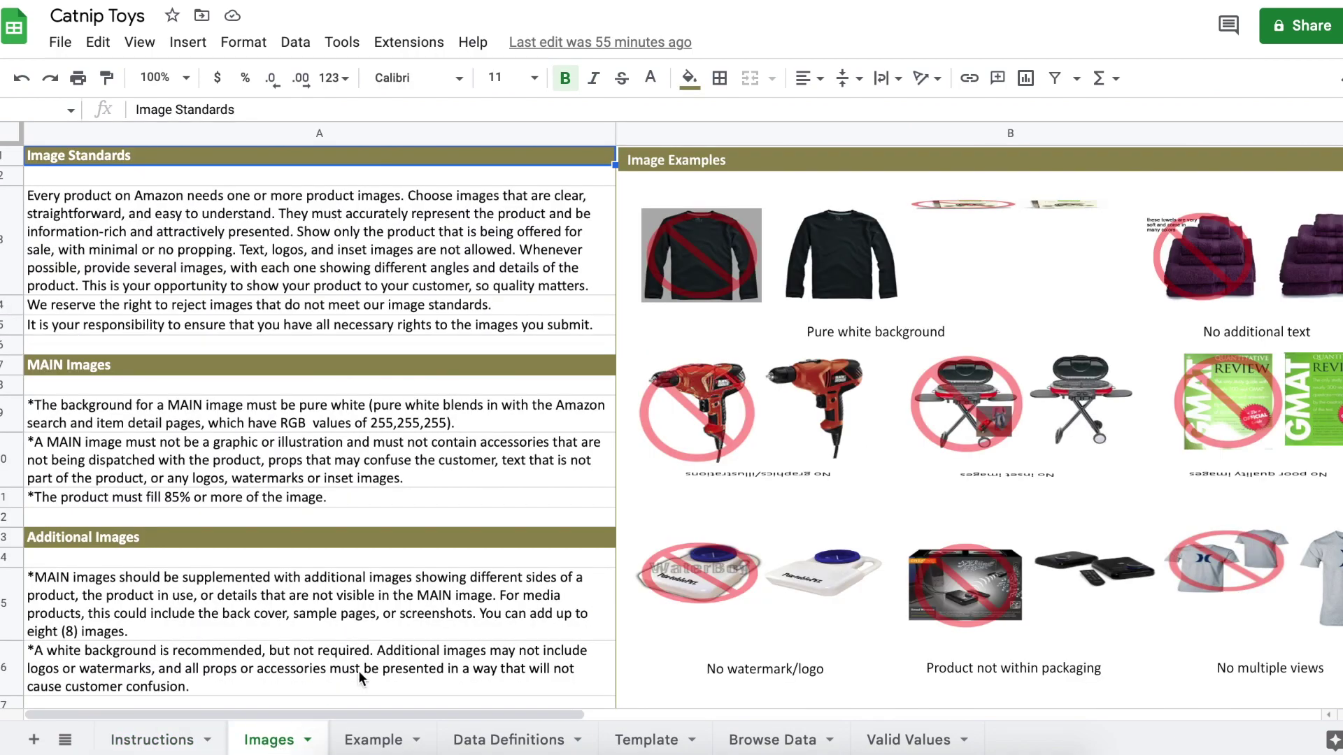
{"action": "scroll", "coordinate": [537, 505], "scroll_direction": "down", "scroll_amount": 10}
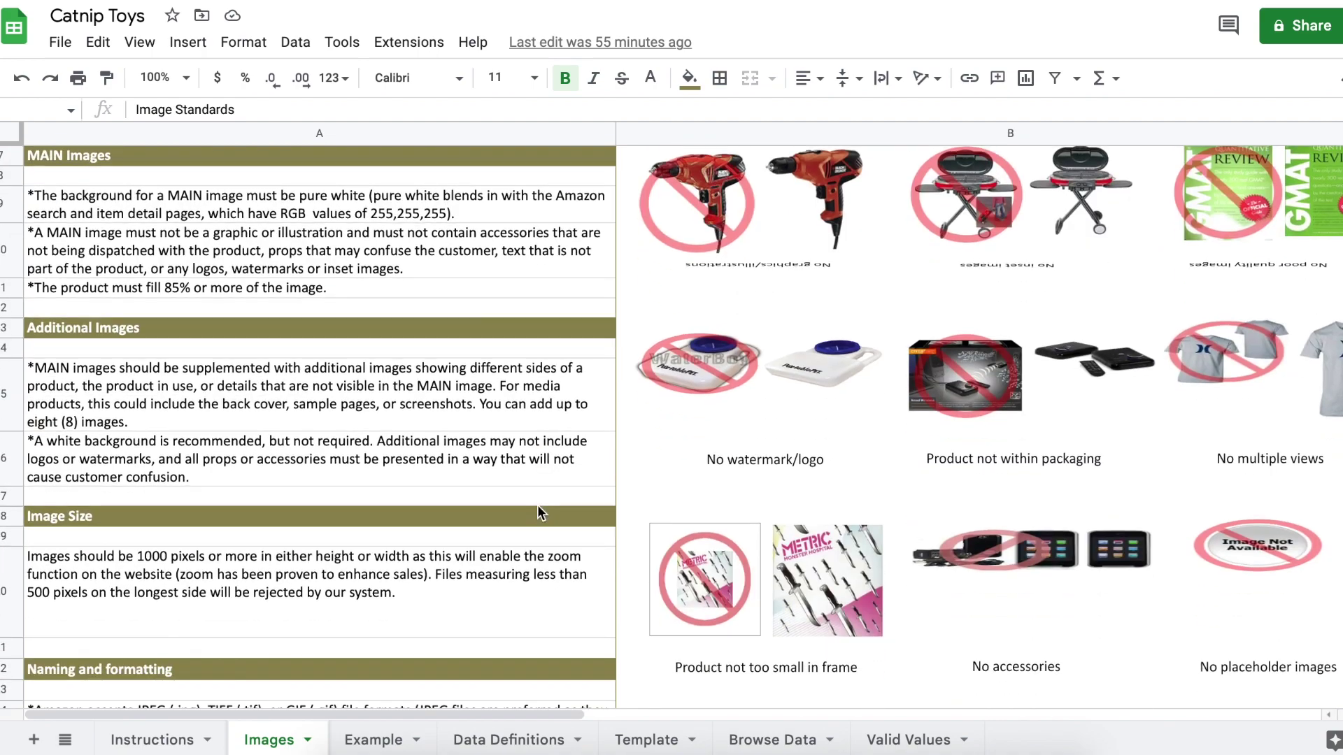
{"action": "scroll", "coordinate": [537, 505], "scroll_direction": "up", "scroll_amount": 10}
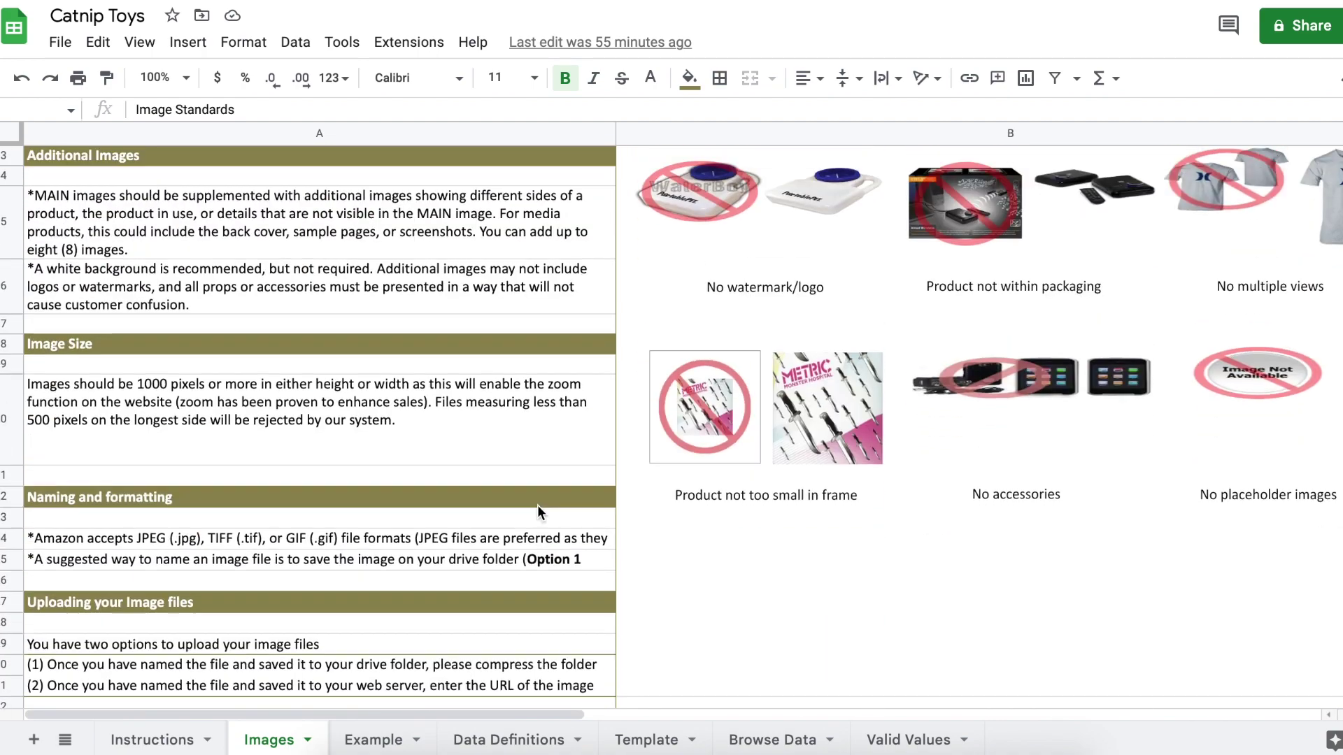
{"action": "left_click", "coordinate": [373, 739]}
- Scroll the Example sheet, then inspect the brand_name row's label and definition in Data Definitions
{"action": "scroll", "coordinate": [809, 491], "scroll_direction": "down", "scroll_amount": 12}
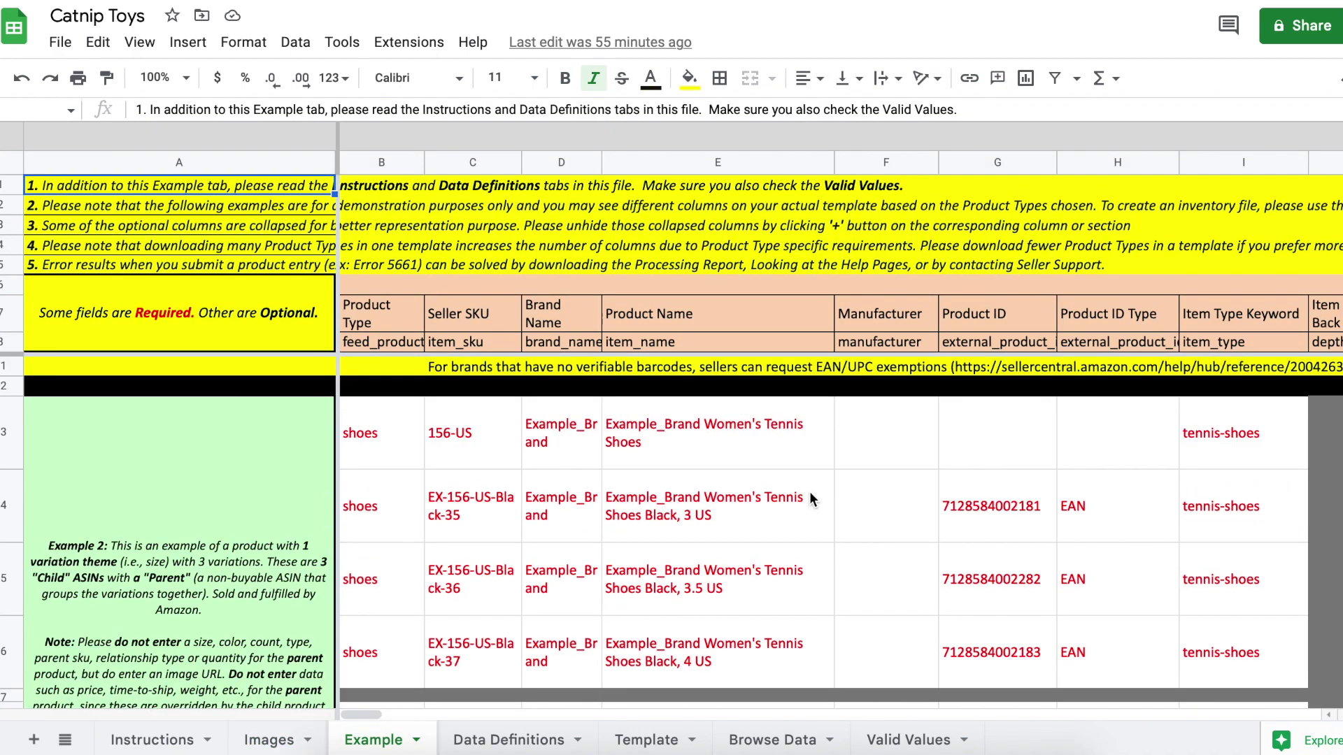
{"action": "scroll", "coordinate": [809, 496], "scroll_direction": "down", "scroll_amount": 10}
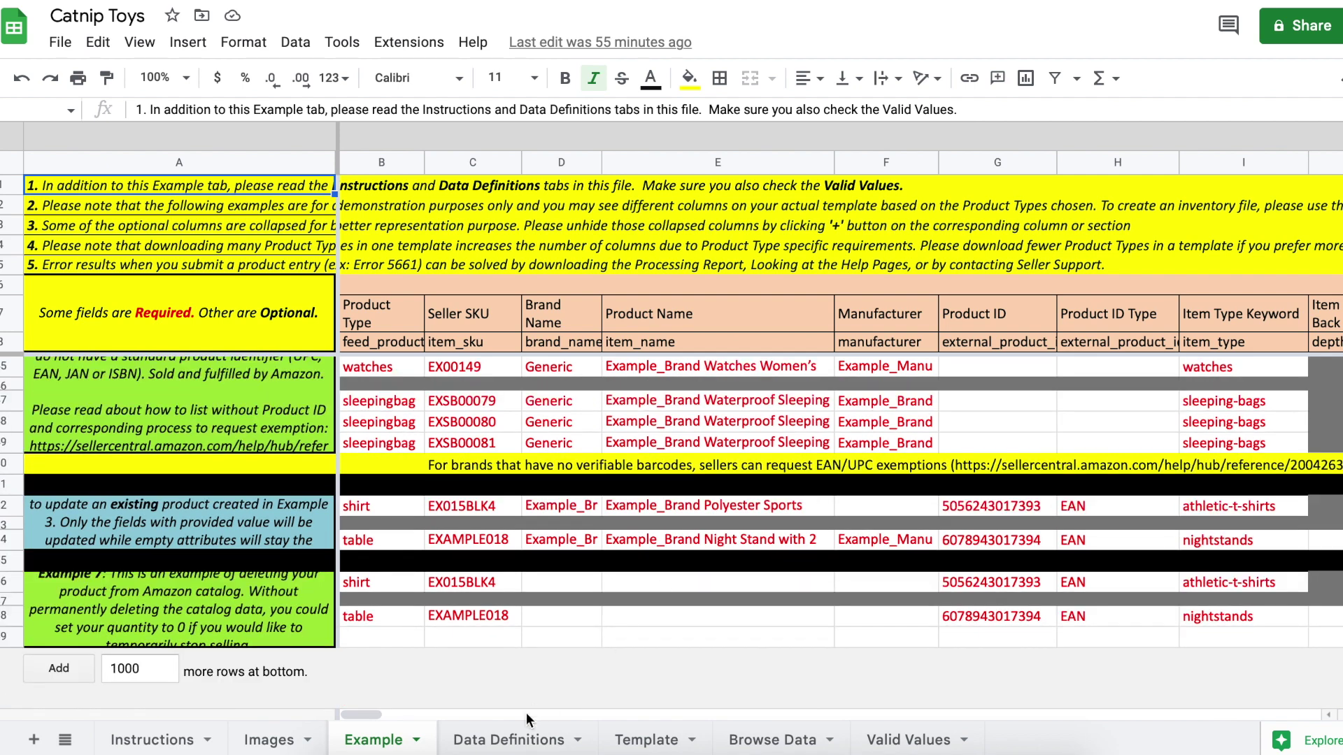
{"action": "left_click", "coordinate": [512, 739]}
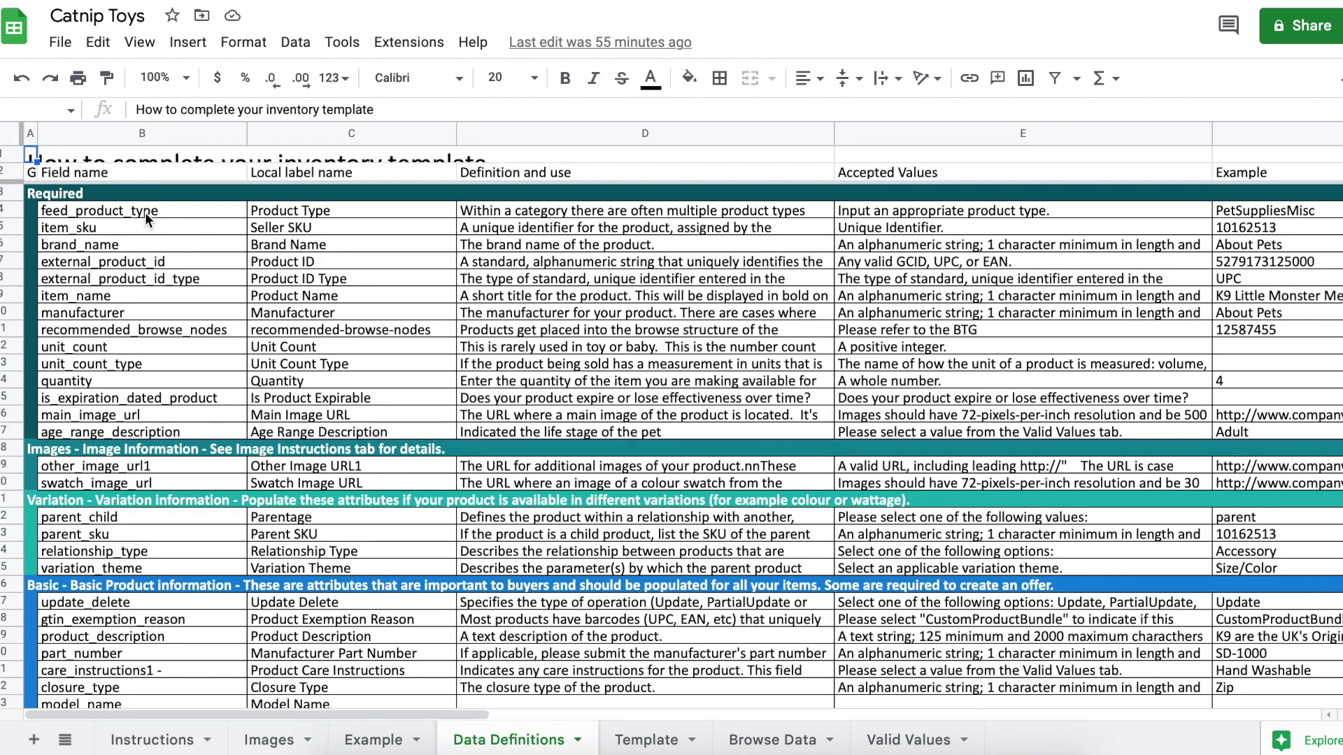
{"action": "left_click", "coordinate": [159, 246]}
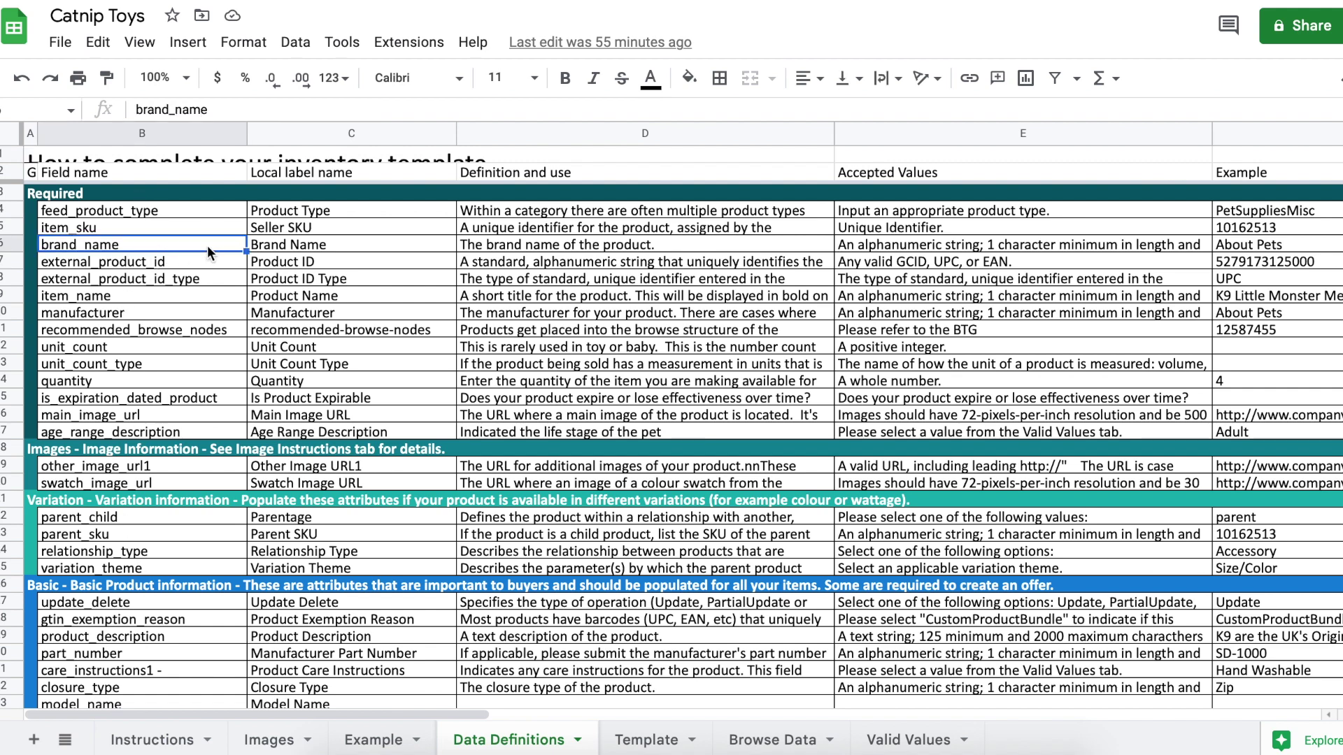
{"action": "left_click", "coordinate": [314, 245]}
{"action": "left_click", "coordinate": [618, 247]}
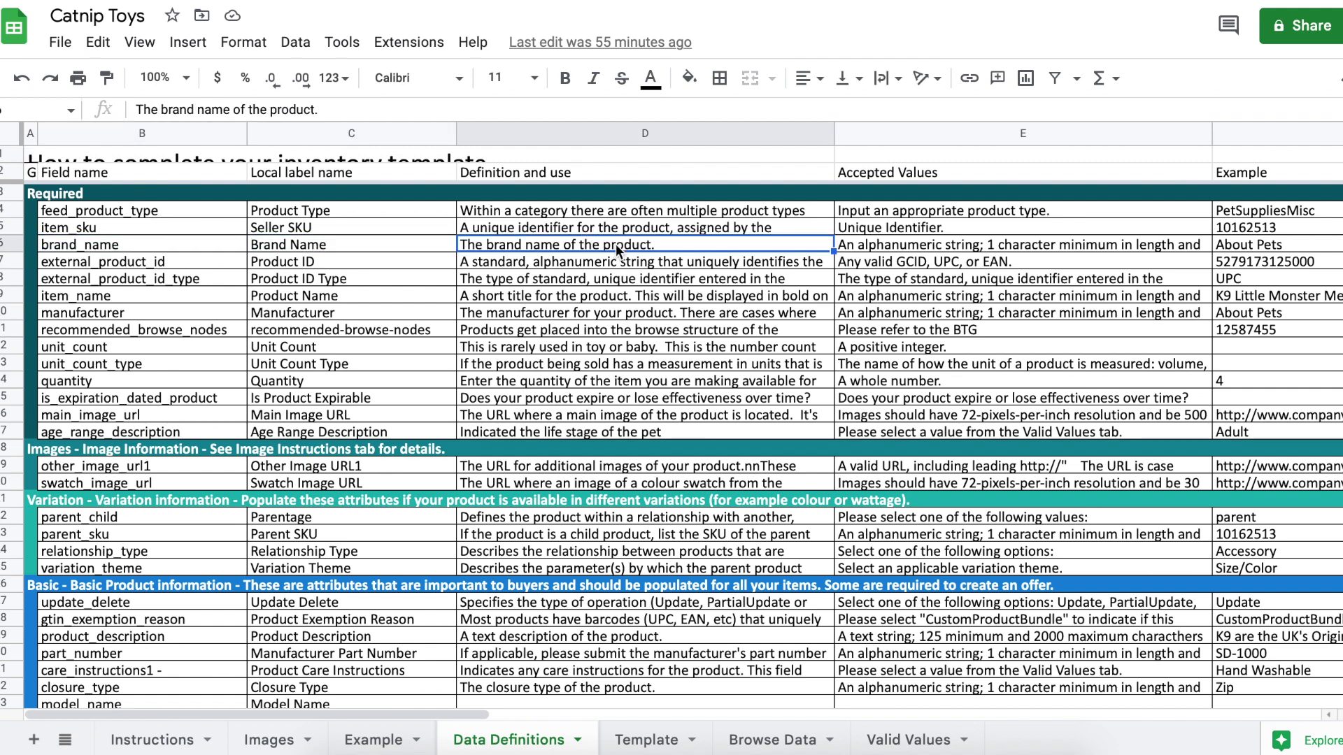
- Confirm brand_name is Required and age range description is Optional
{"action": "scroll", "coordinate": [753, 258], "scroll_direction": "right", "scroll_amount": 10}
{"action": "scroll", "coordinate": [752, 257], "scroll_direction": "left", "scroll_amount": 5}
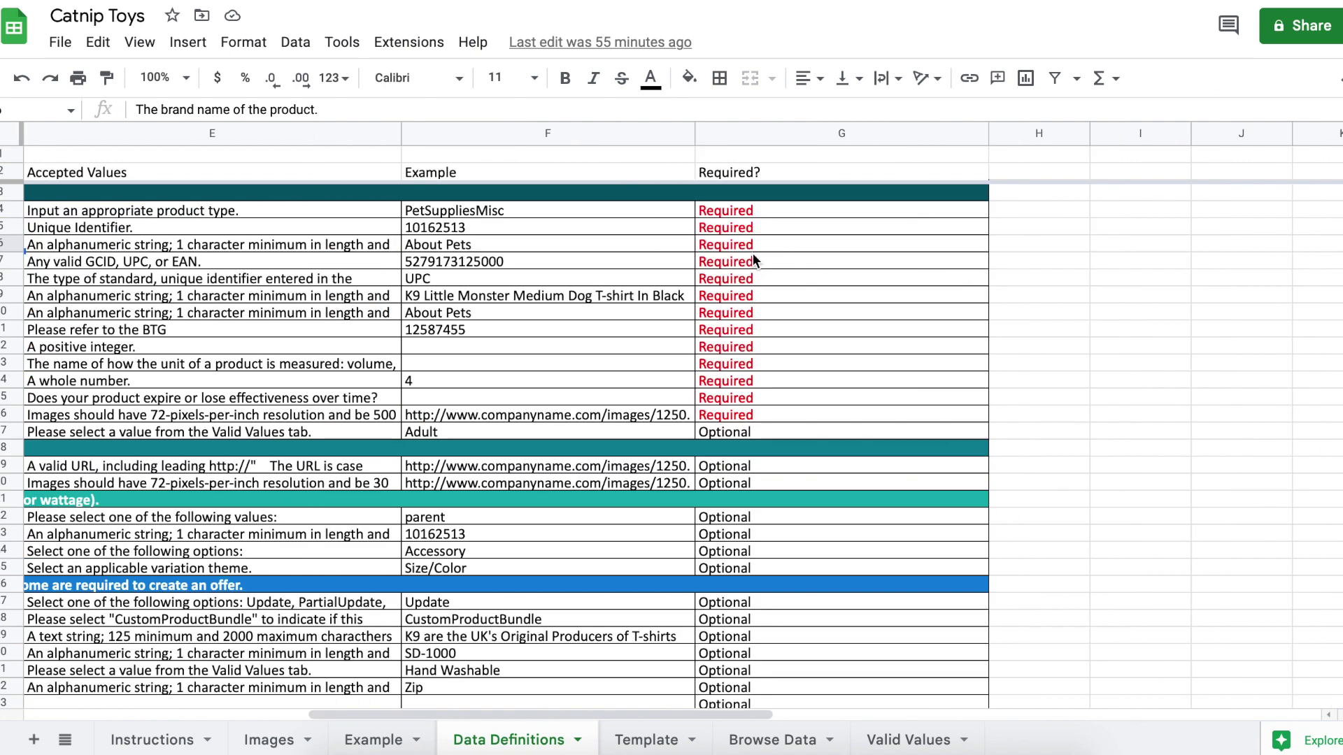
{"action": "left_click", "coordinate": [782, 246]}
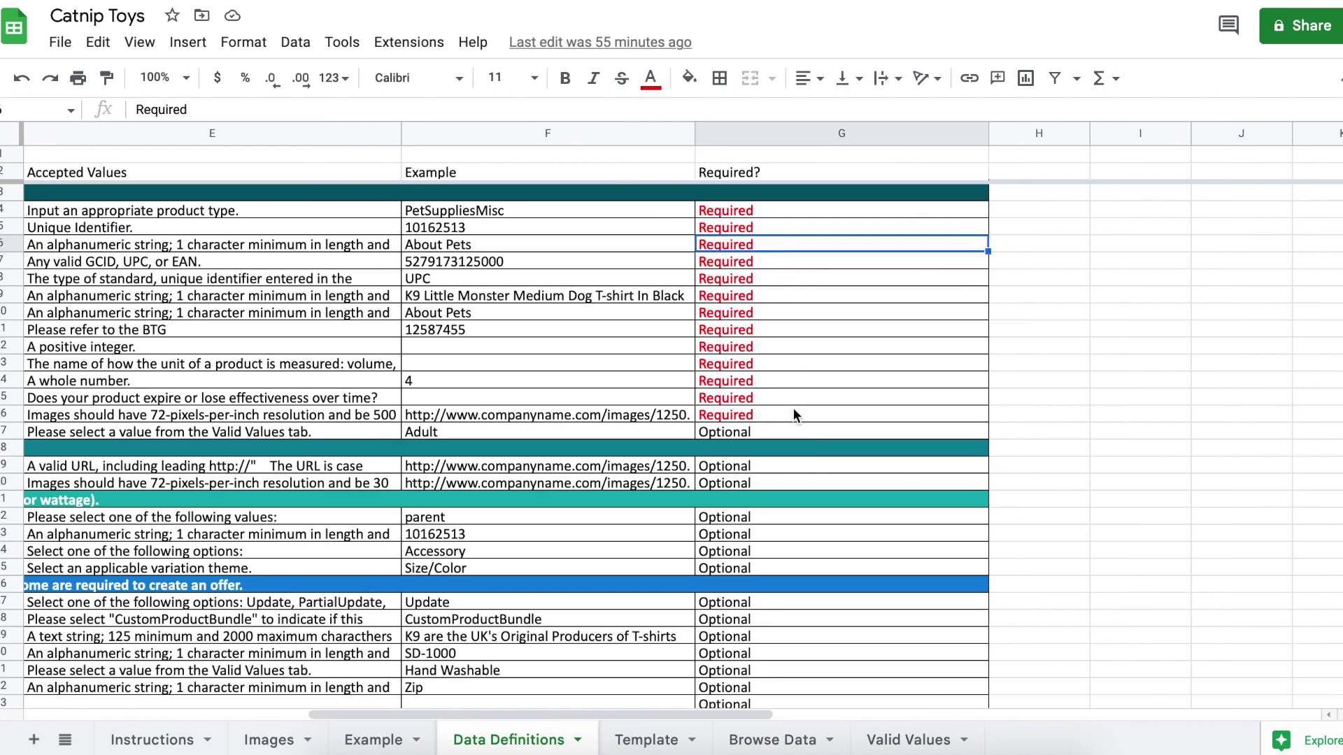
{"action": "left_click", "coordinate": [791, 433]}
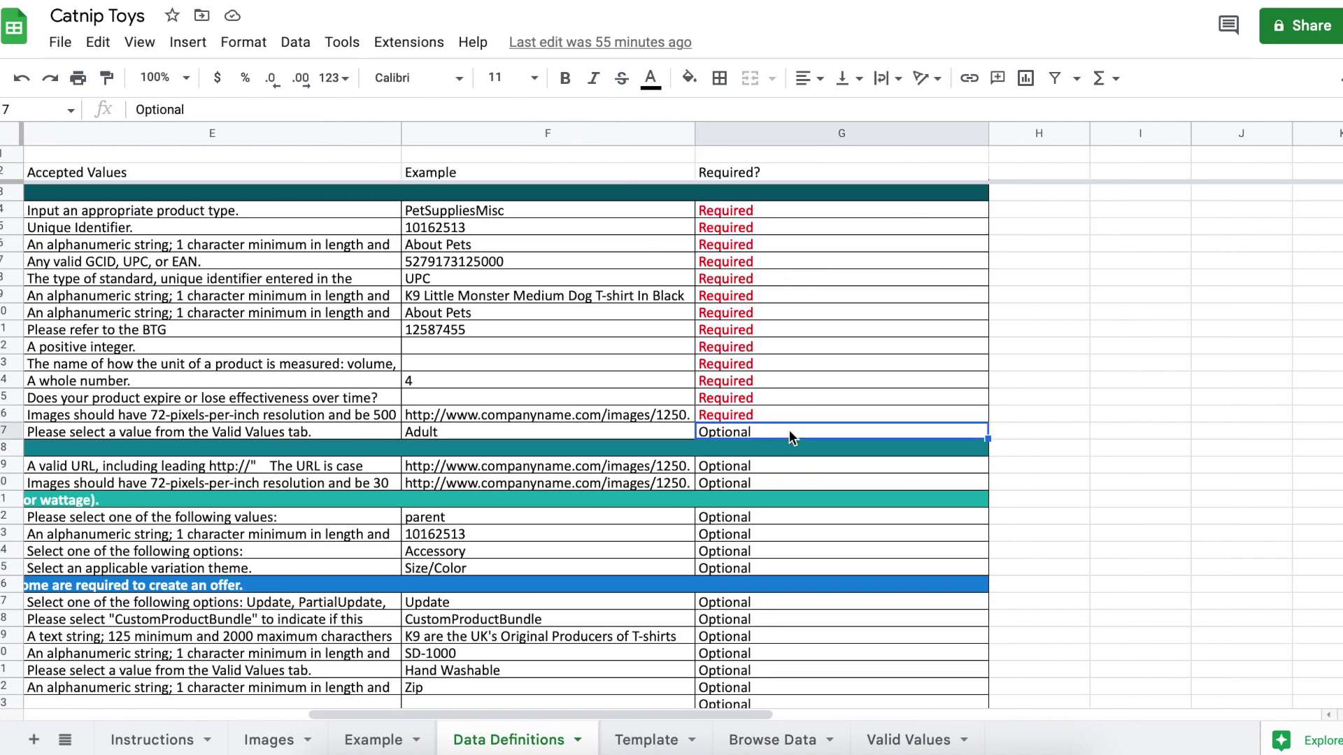
{"action": "left_click", "coordinate": [631, 729]}
{"action": "scroll", "coordinate": [602, 481], "scroll_direction": "right", "scroll_amount": 15}
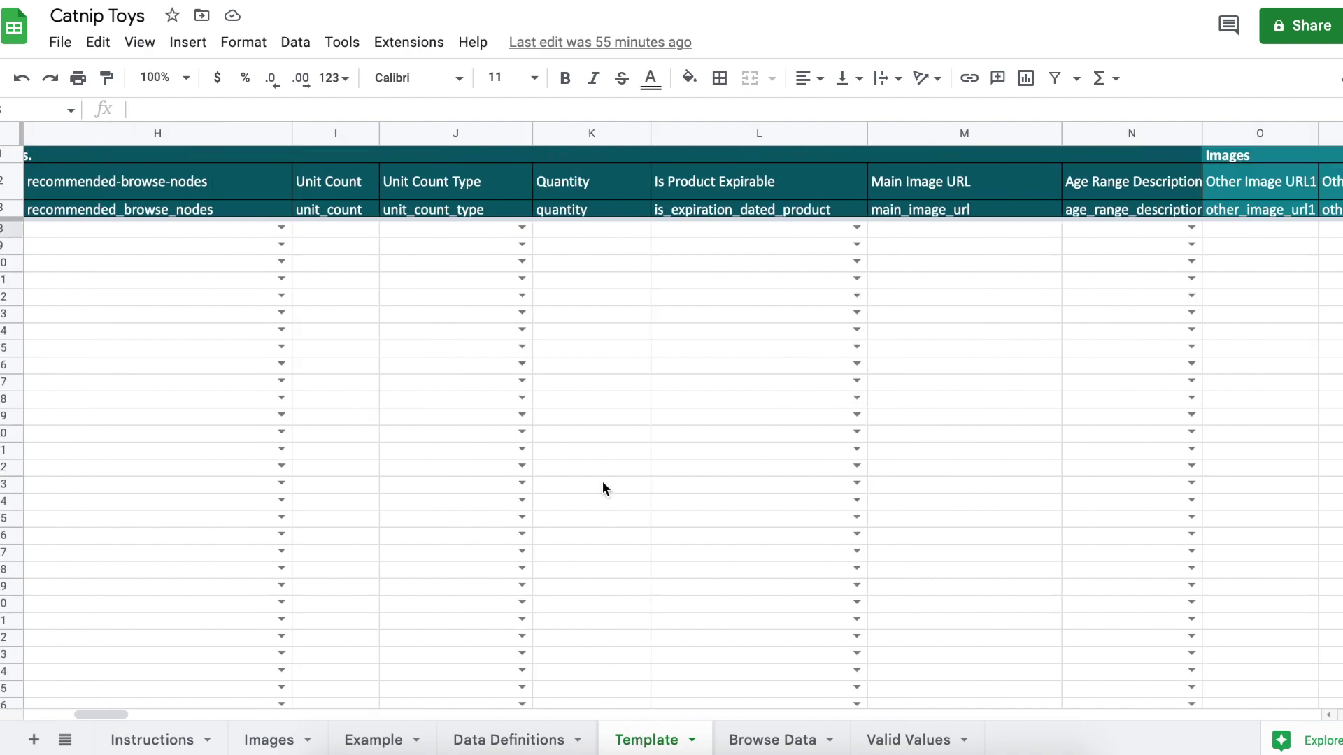
{"action": "scroll", "coordinate": [602, 481], "scroll_direction": "right", "scroll_amount": 10}
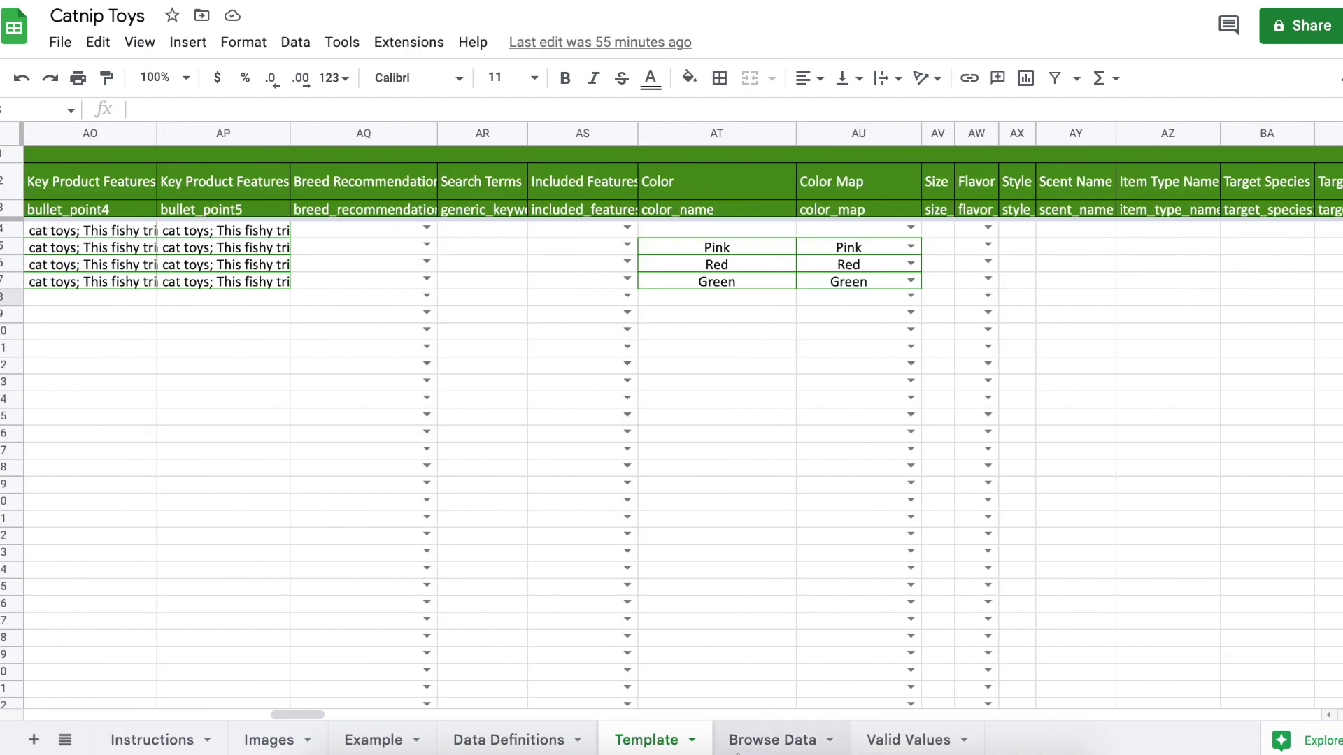
{"action": "left_click", "coordinate": [755, 740]}
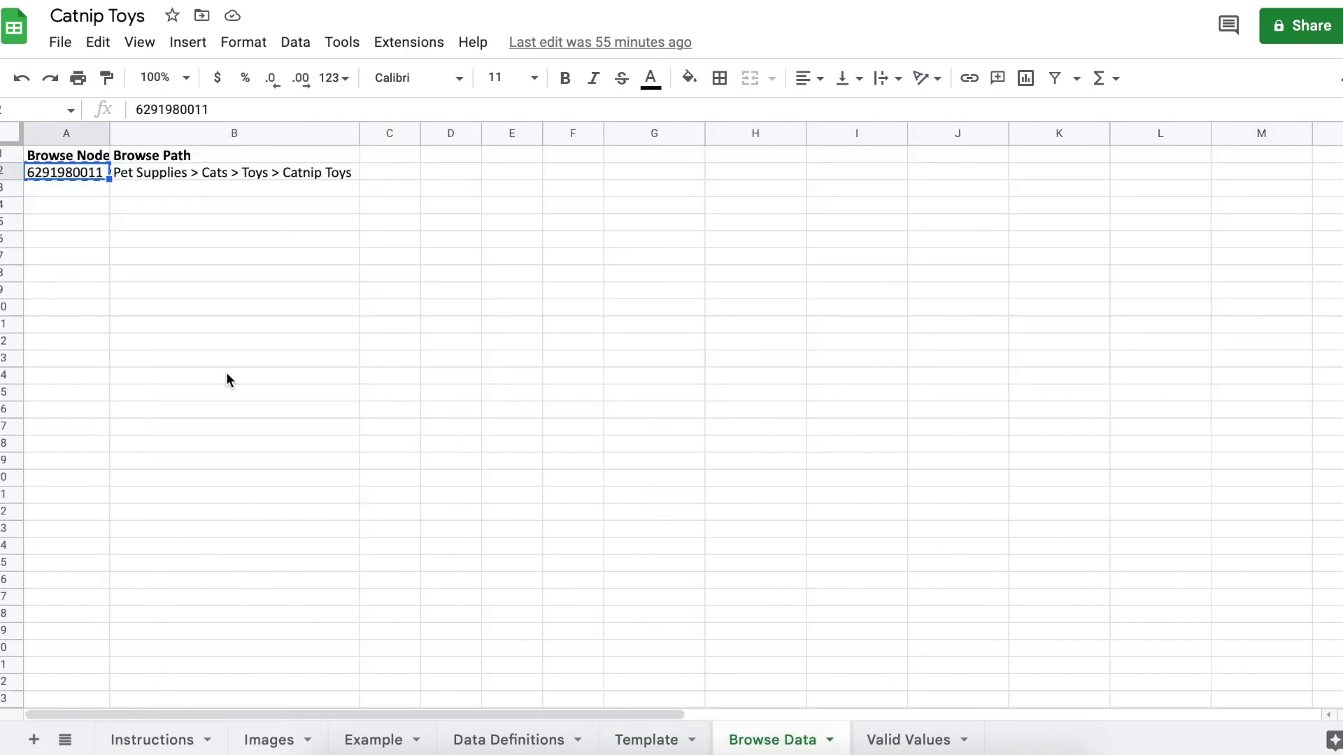
{"action": "left_click", "coordinate": [221, 309]}
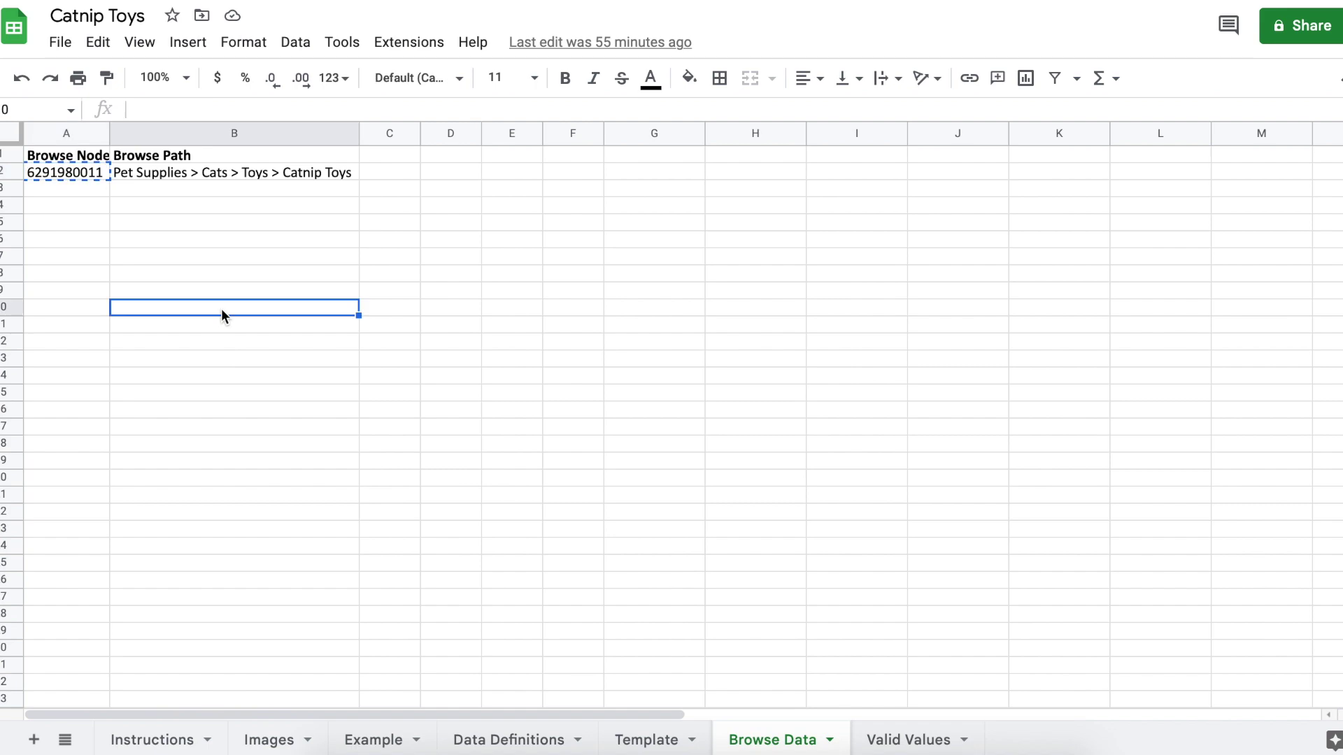
{"action": "left_click", "coordinate": [84, 175]}
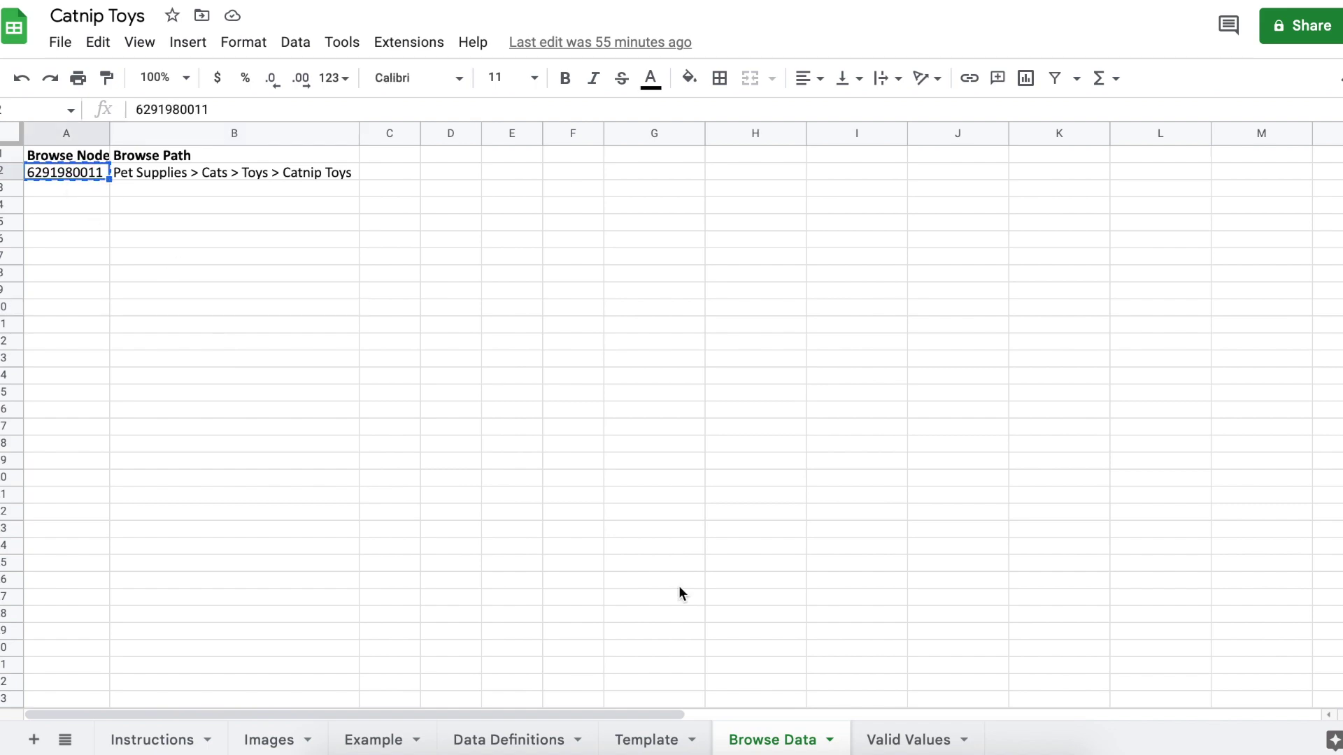
{"action": "left_click", "coordinate": [900, 745]}
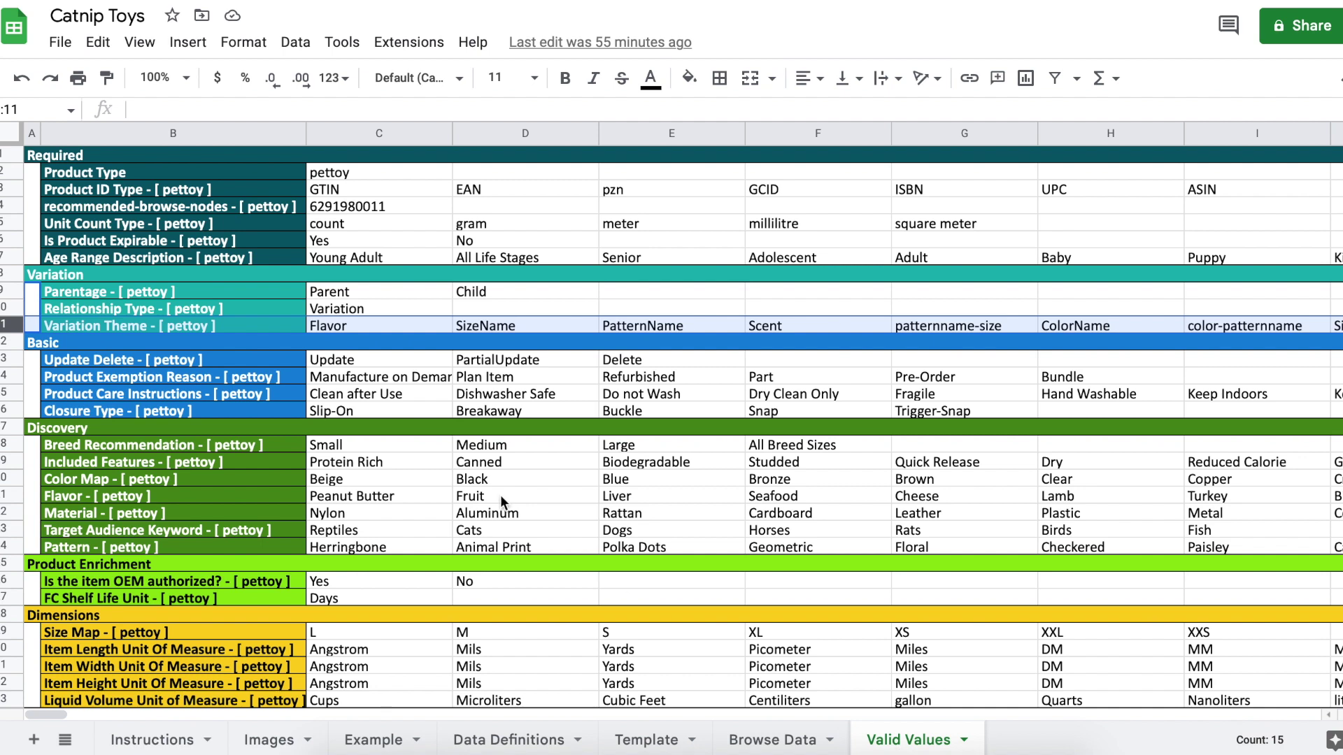
{"action": "left_click", "coordinate": [216, 191]}
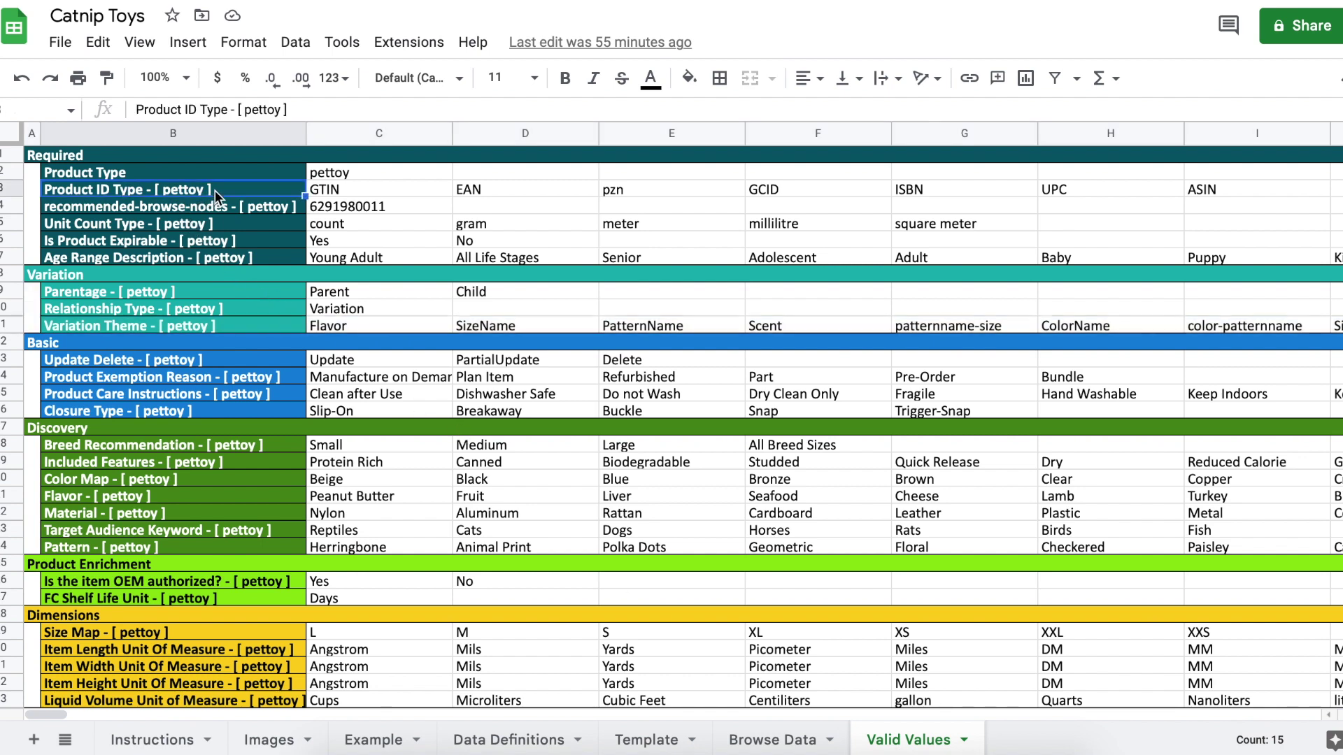
{"action": "left_click", "coordinate": [527, 191]}
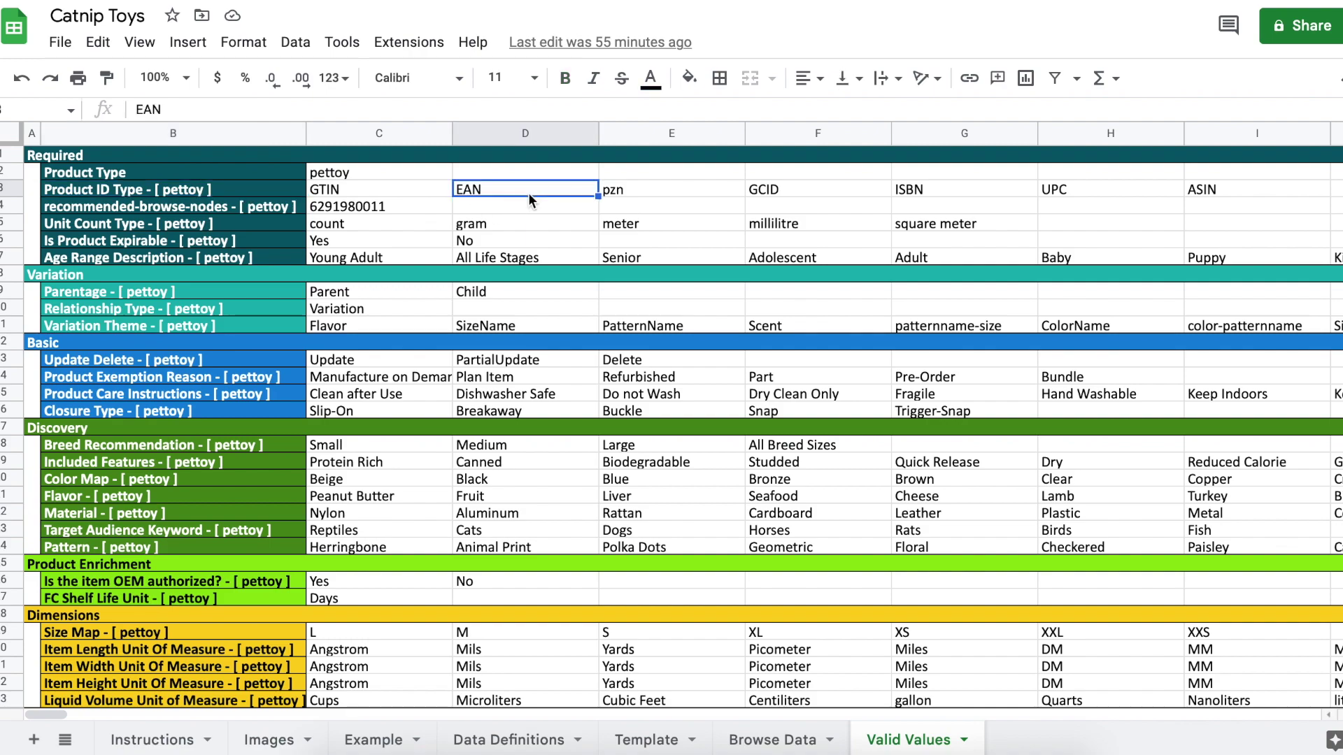
{"action": "left_click", "coordinate": [648, 740]}
- Scroll through Data Definitions' Accepted Values, Example and Required? columns across all field sections
{"action": "scroll", "coordinate": [702, 521], "scroll_direction": "right", "scroll_amount": 20}
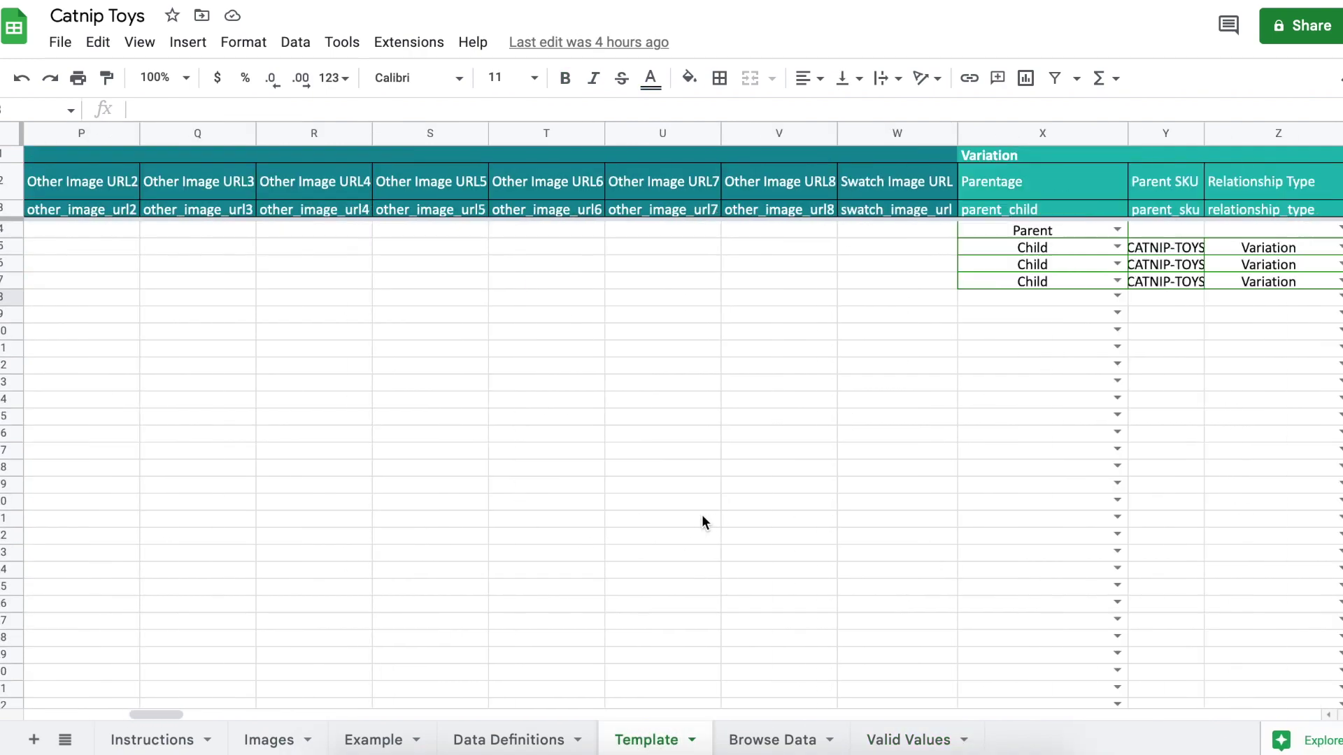
{"action": "scroll", "coordinate": [702, 515], "scroll_direction": "right", "scroll_amount": 15}
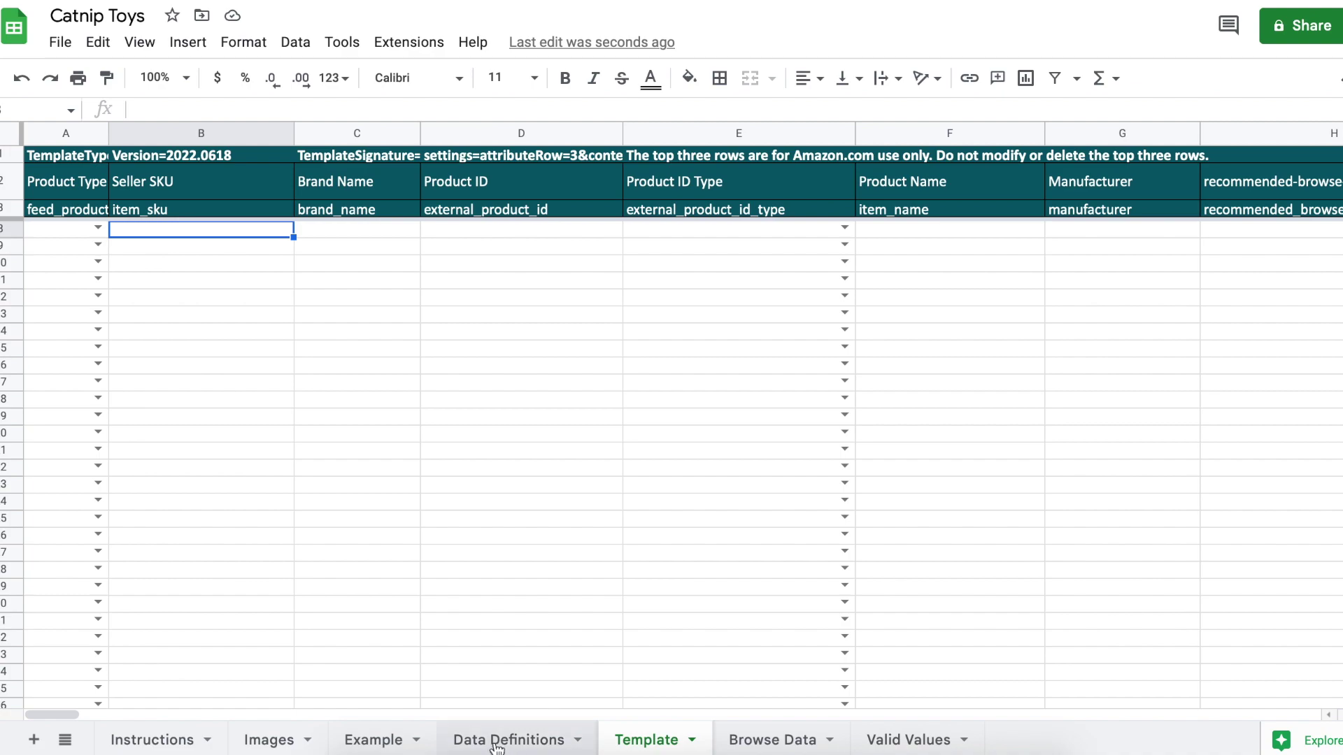
{"action": "left_click", "coordinate": [494, 739]}
{"action": "scroll", "coordinate": [1044, 271], "scroll_direction": "right", "scroll_amount": 5}
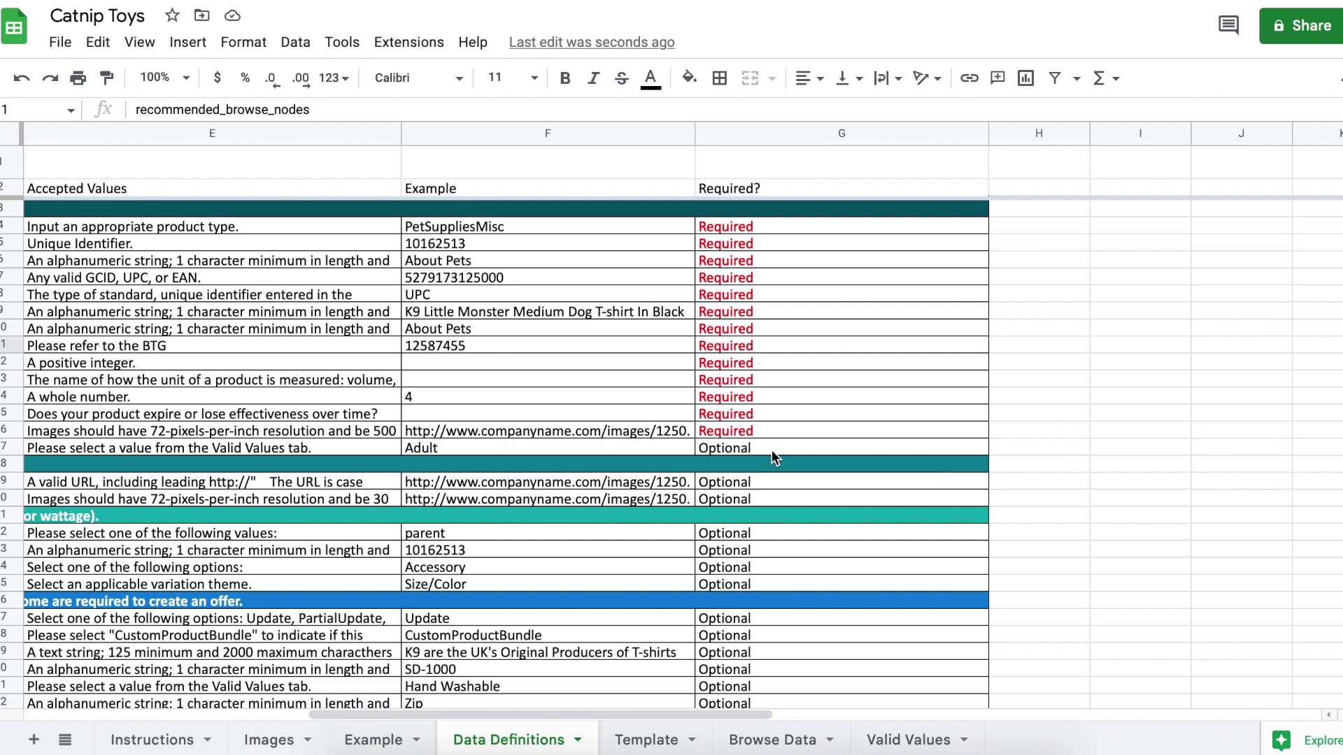
{"action": "scroll", "coordinate": [770, 450], "scroll_direction": "down", "scroll_amount": 10}
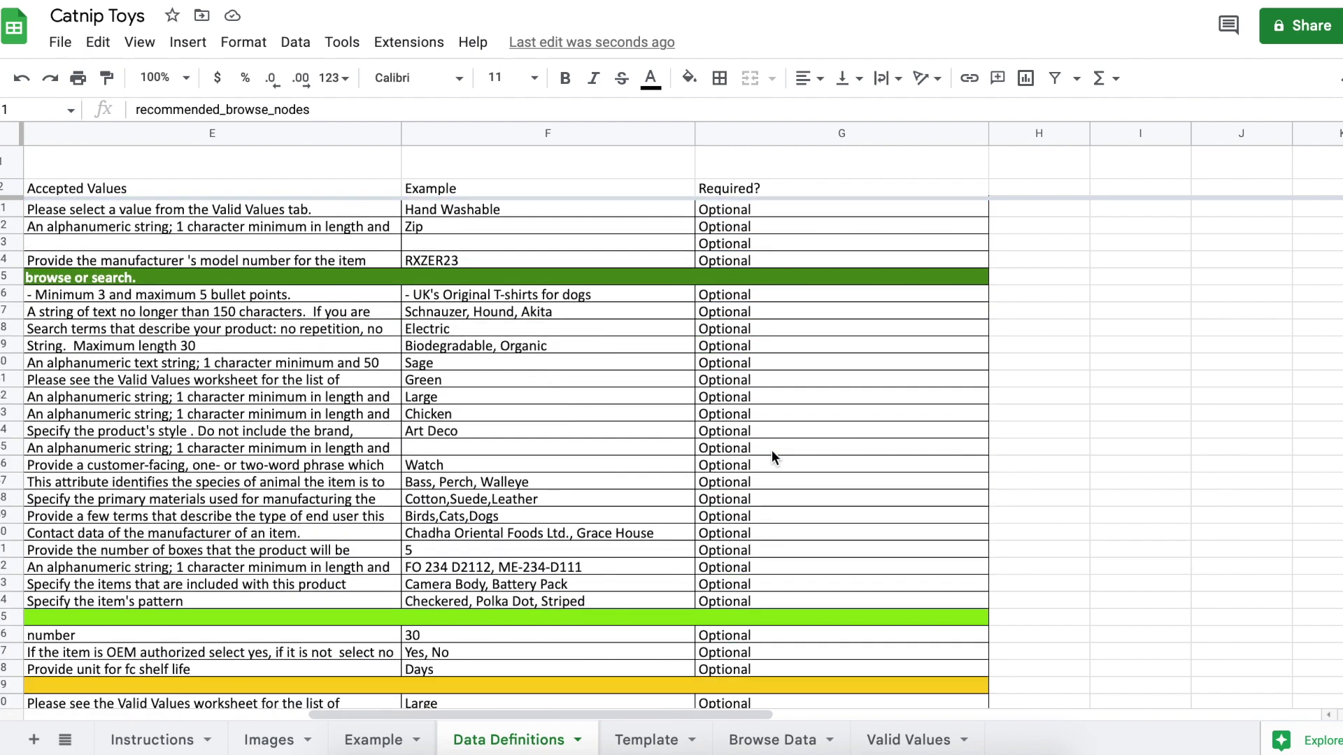
{"action": "scroll", "coordinate": [771, 456], "scroll_direction": "down", "scroll_amount": 2}
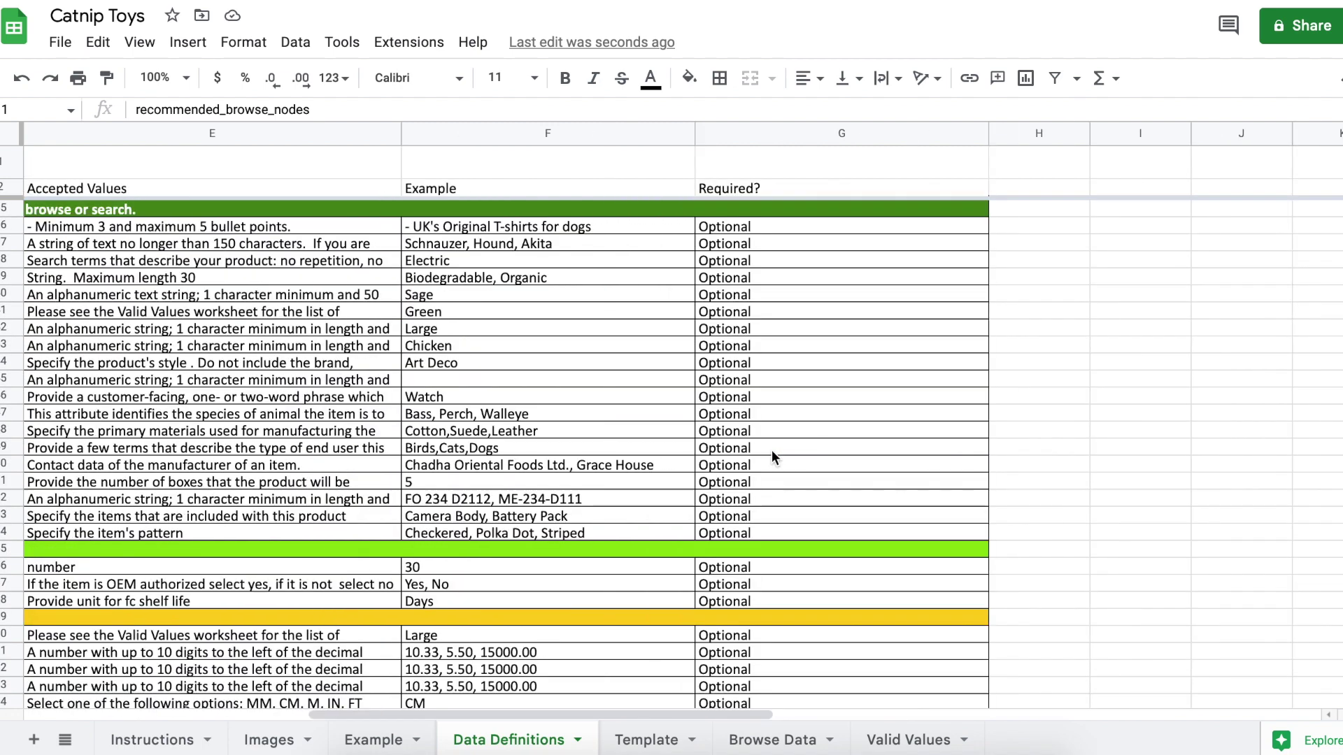
{"action": "scroll", "coordinate": [772, 453], "scroll_direction": "down", "scroll_amount": 11}
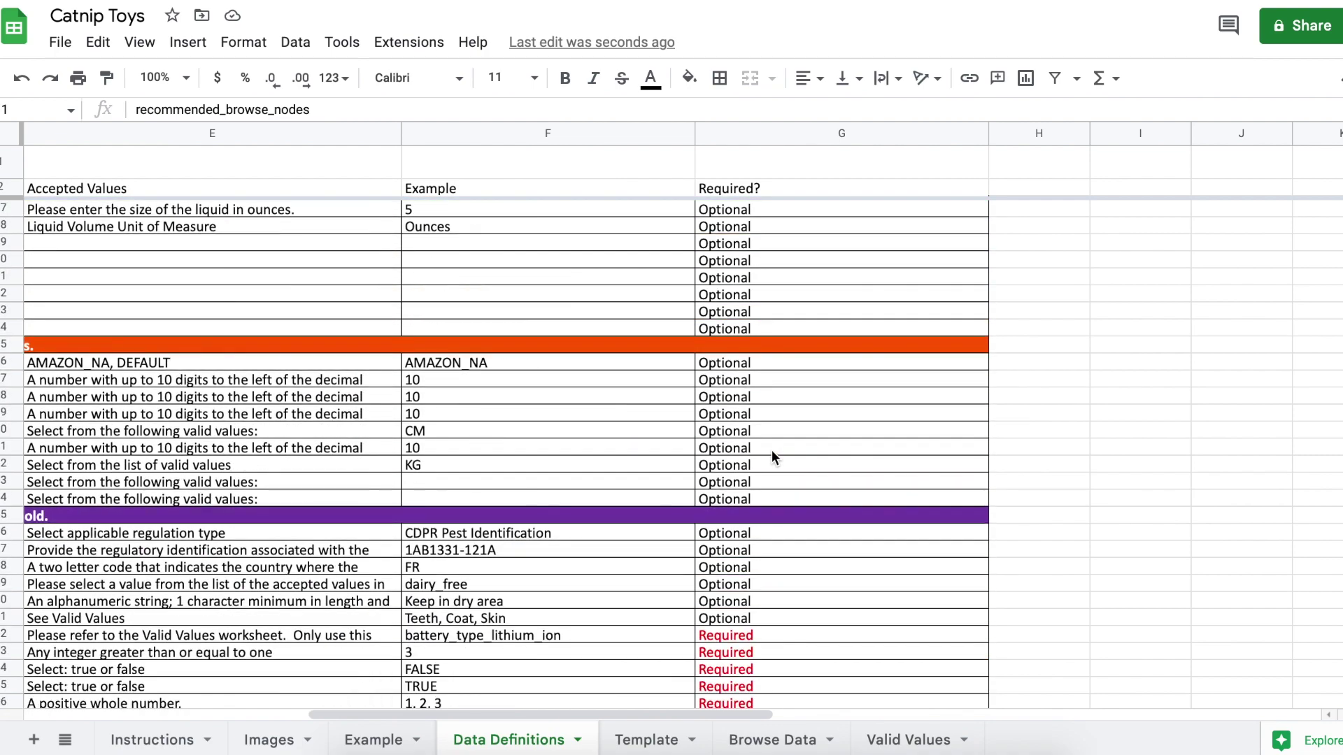
{"action": "scroll", "coordinate": [772, 454], "scroll_direction": "down", "scroll_amount": 7}
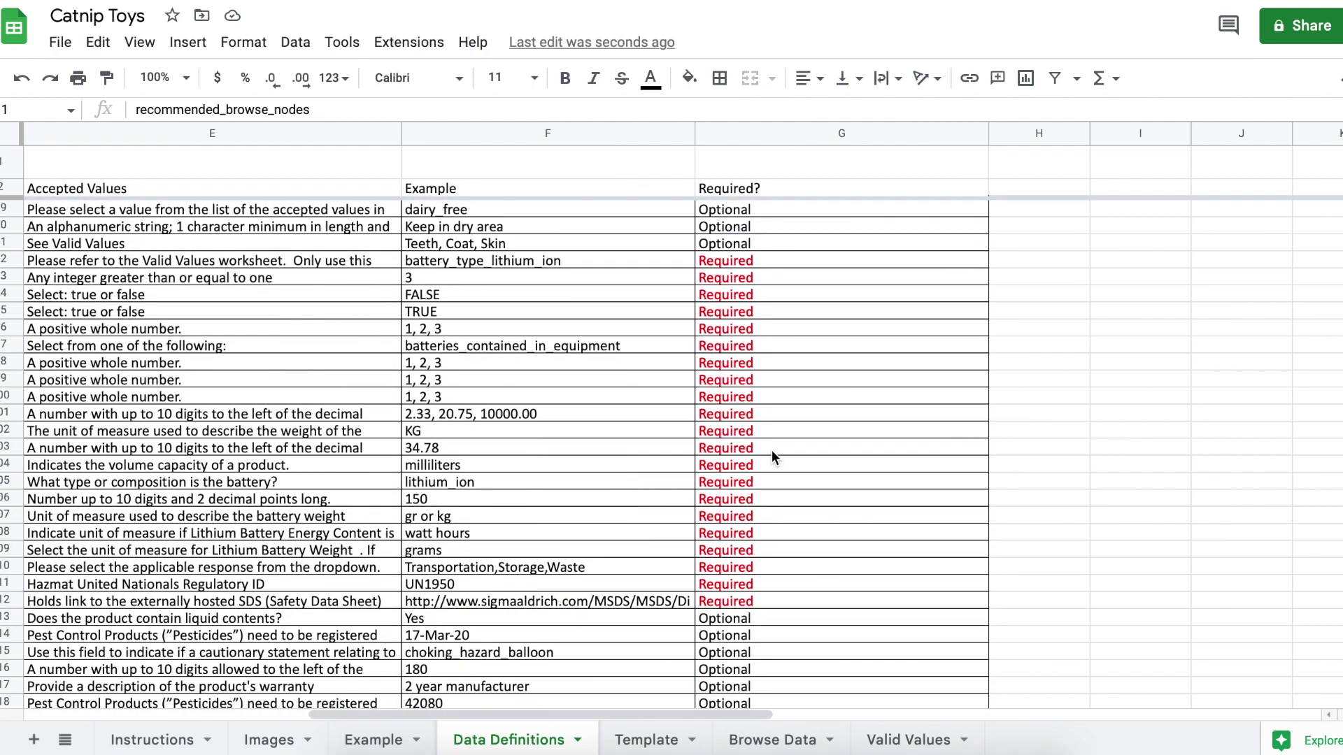
{"action": "scroll", "coordinate": [770, 450], "scroll_direction": "down", "scroll_amount": 2}
{"action": "scroll", "coordinate": [771, 450], "scroll_direction": "left", "scroll_amount": 5}
{"action": "scroll", "coordinate": [770, 450], "scroll_direction": "right", "scroll_amount": 2}
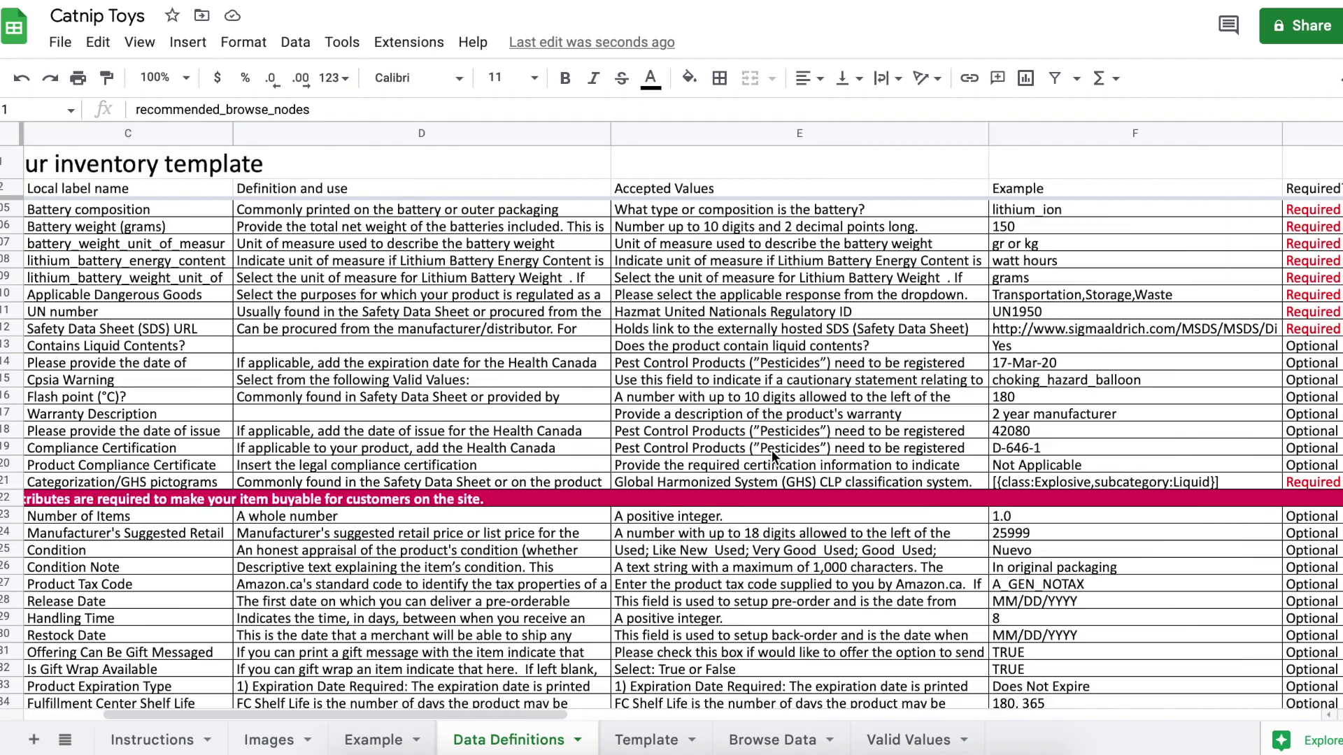
{"action": "scroll", "coordinate": [770, 450], "scroll_direction": "right", "scroll_amount": 2}
{"action": "scroll", "coordinate": [770, 450], "scroll_direction": "right", "scroll_amount": 2}
{"action": "scroll", "coordinate": [770, 451], "scroll_direction": "down", "scroll_amount": 2}
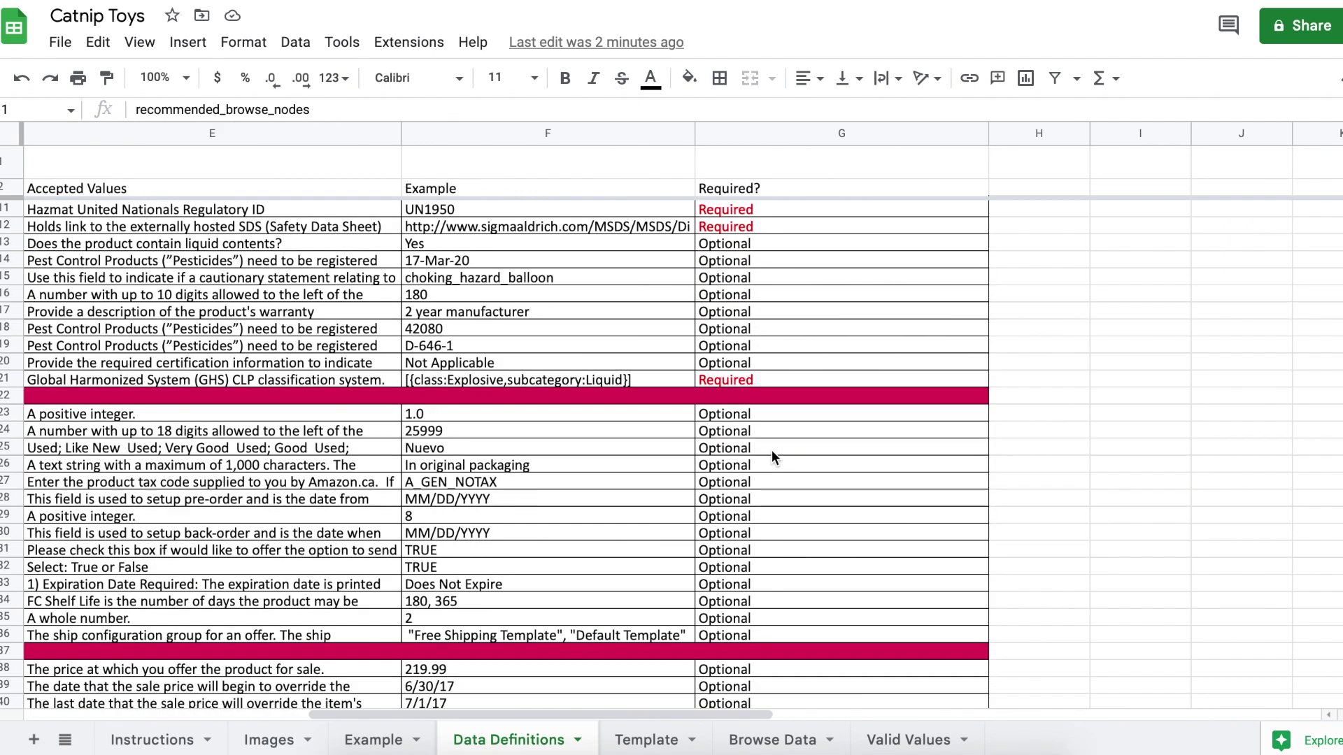
{"action": "scroll", "coordinate": [771, 450], "scroll_direction": "down", "scroll_amount": 3}
{"action": "scroll", "coordinate": [771, 451], "scroll_direction": "up", "scroll_amount": 20}
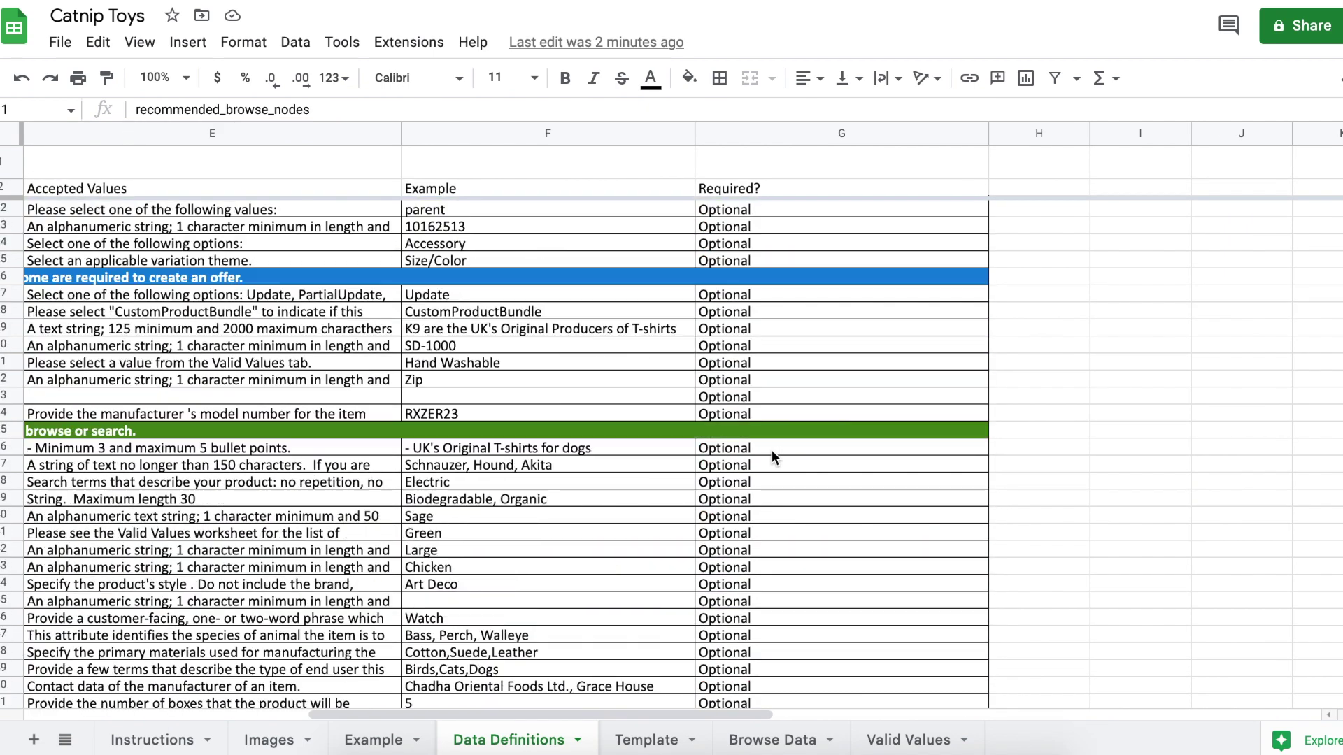
{"action": "scroll", "coordinate": [772, 456], "scroll_direction": "up", "scroll_amount": 8}
{"action": "scroll", "coordinate": [772, 456], "scroll_direction": "left", "scroll_amount": 5}
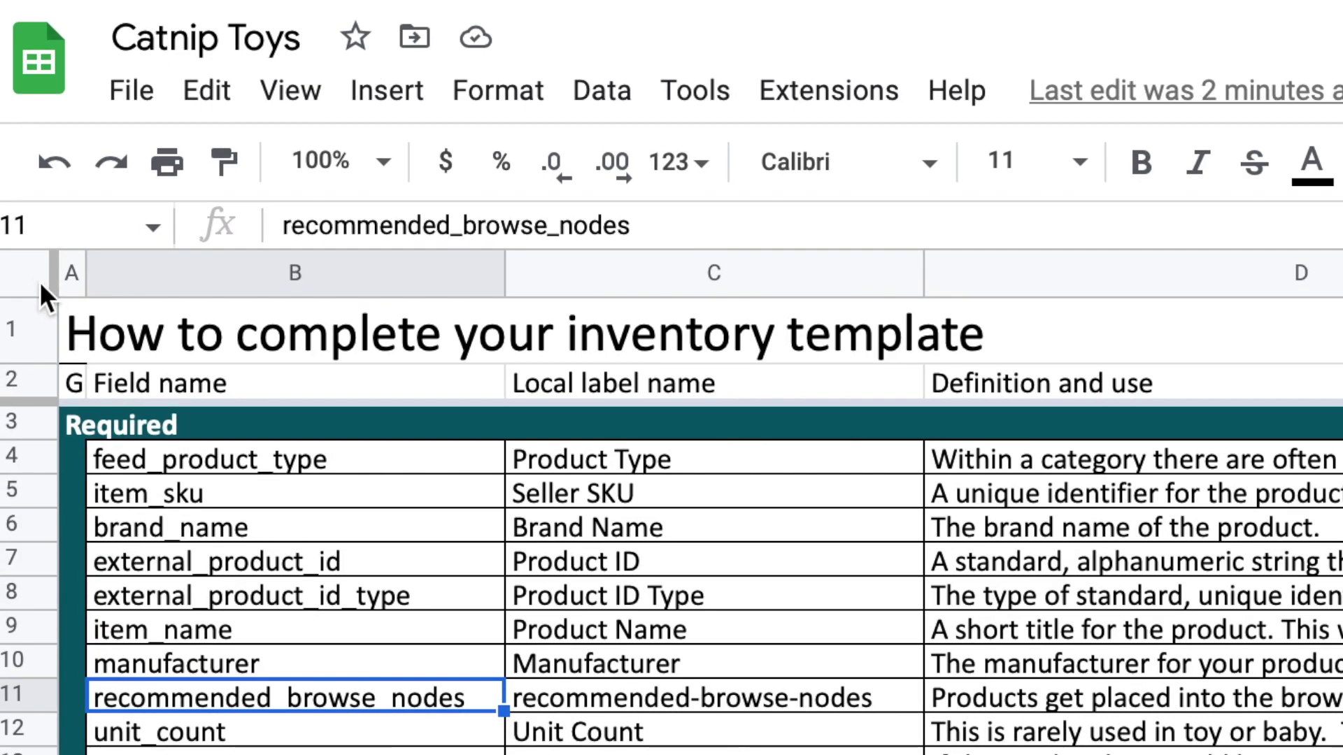
- Filter the whole Data Definitions sheet on the Required? column to show only Required fields
{"action": "left_click", "coordinate": [28, 279]}
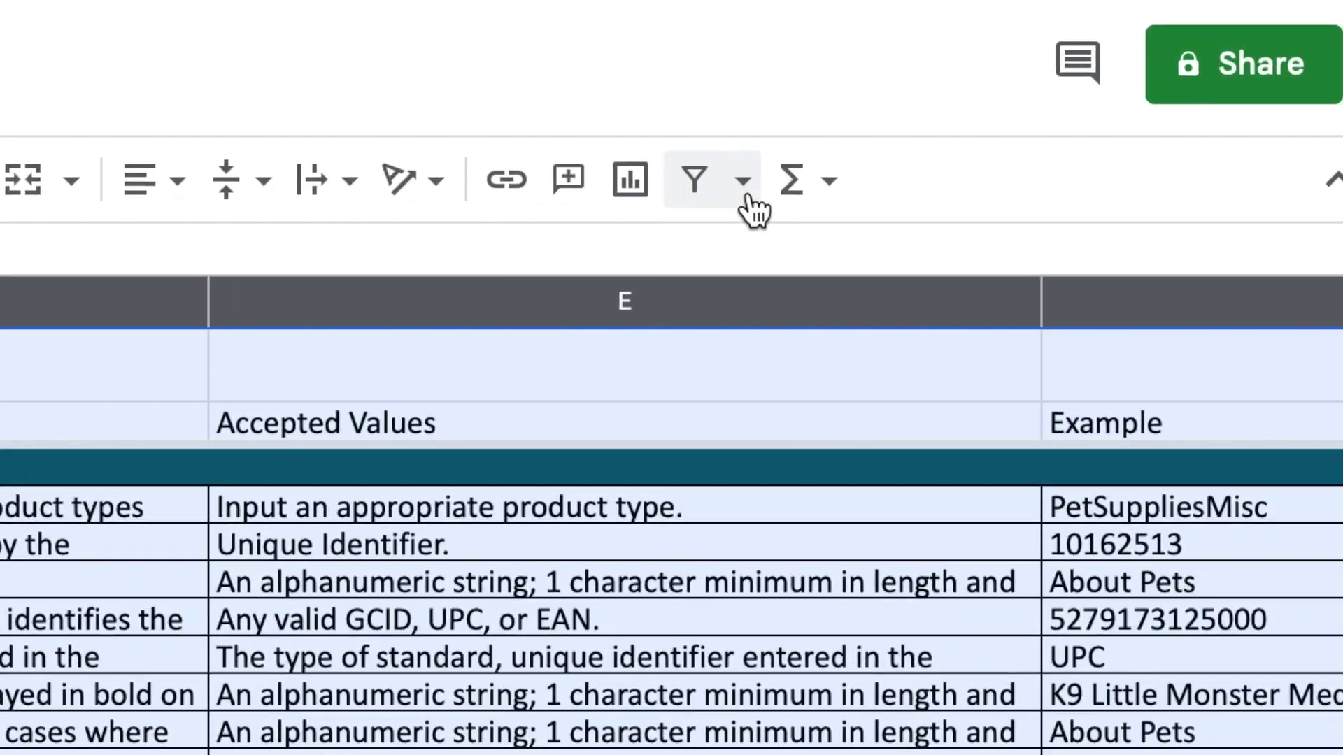
{"action": "left_click", "coordinate": [707, 186]}
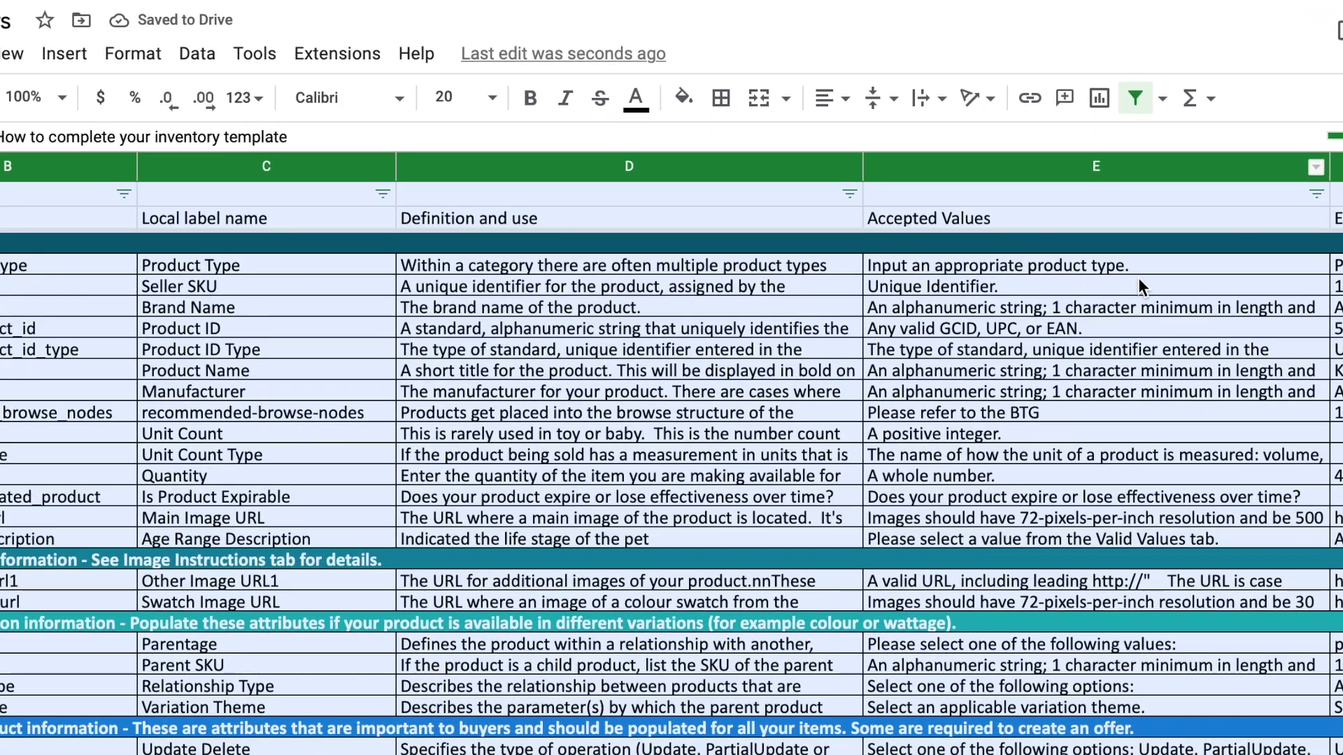
{"action": "left_click", "coordinate": [1138, 281]}
{"action": "scroll", "coordinate": [1119, 280], "scroll_direction": "right", "scroll_amount": 10}
{"action": "left_click", "coordinate": [1040, 195]}
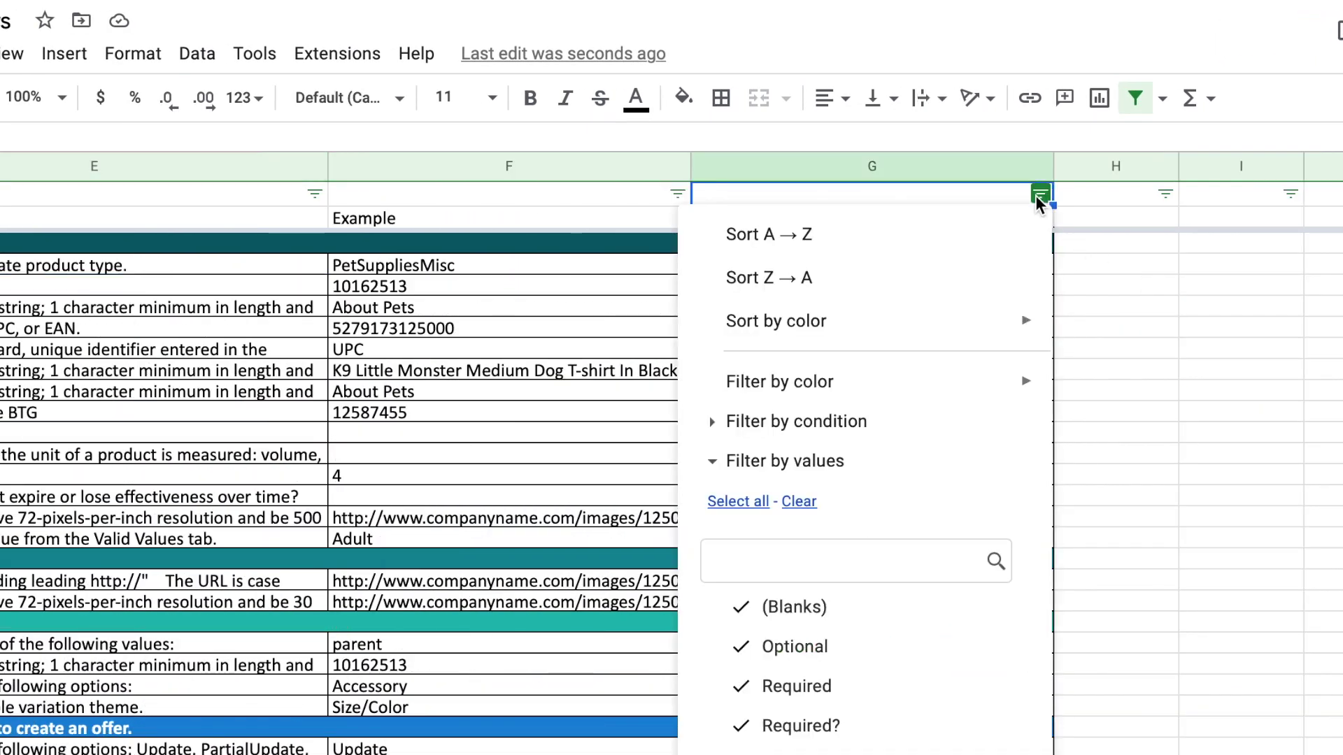
{"action": "left_click", "coordinate": [798, 502]}
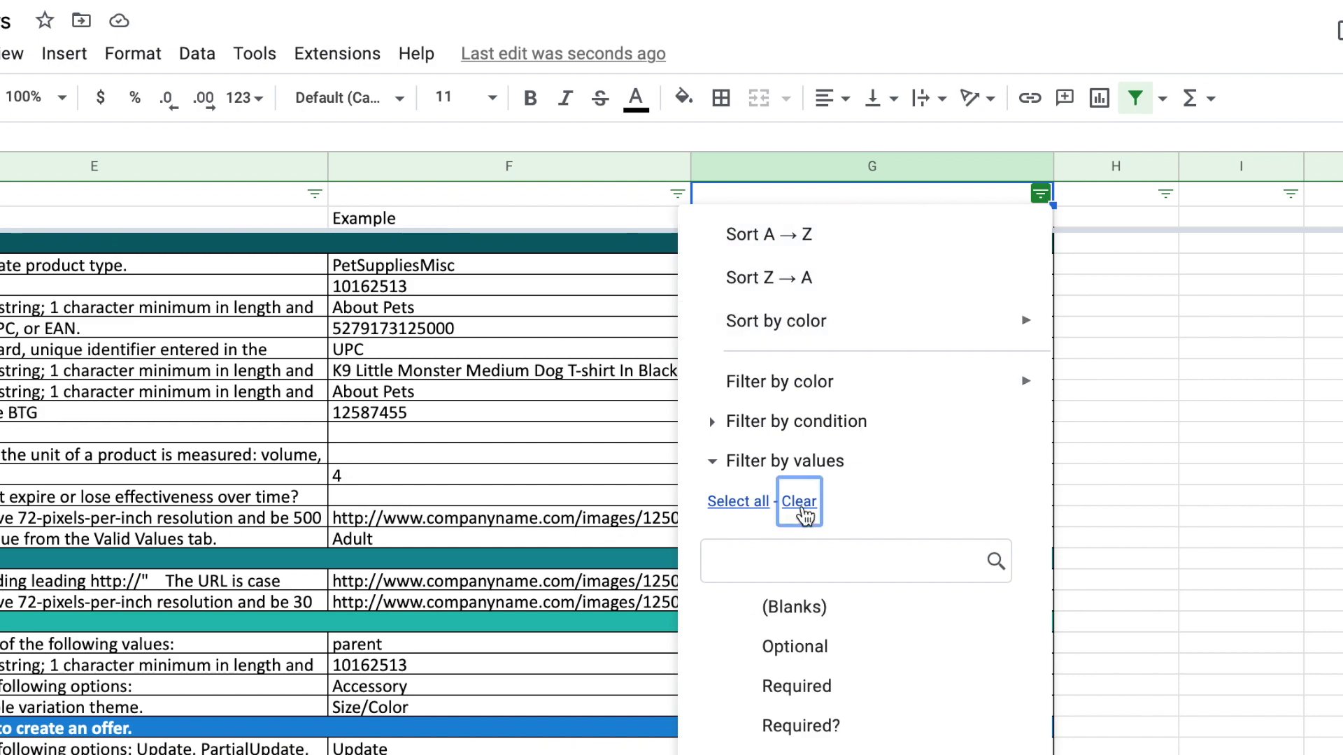
{"action": "left_click", "coordinate": [826, 689]}
{"action": "key", "text": "Return"}
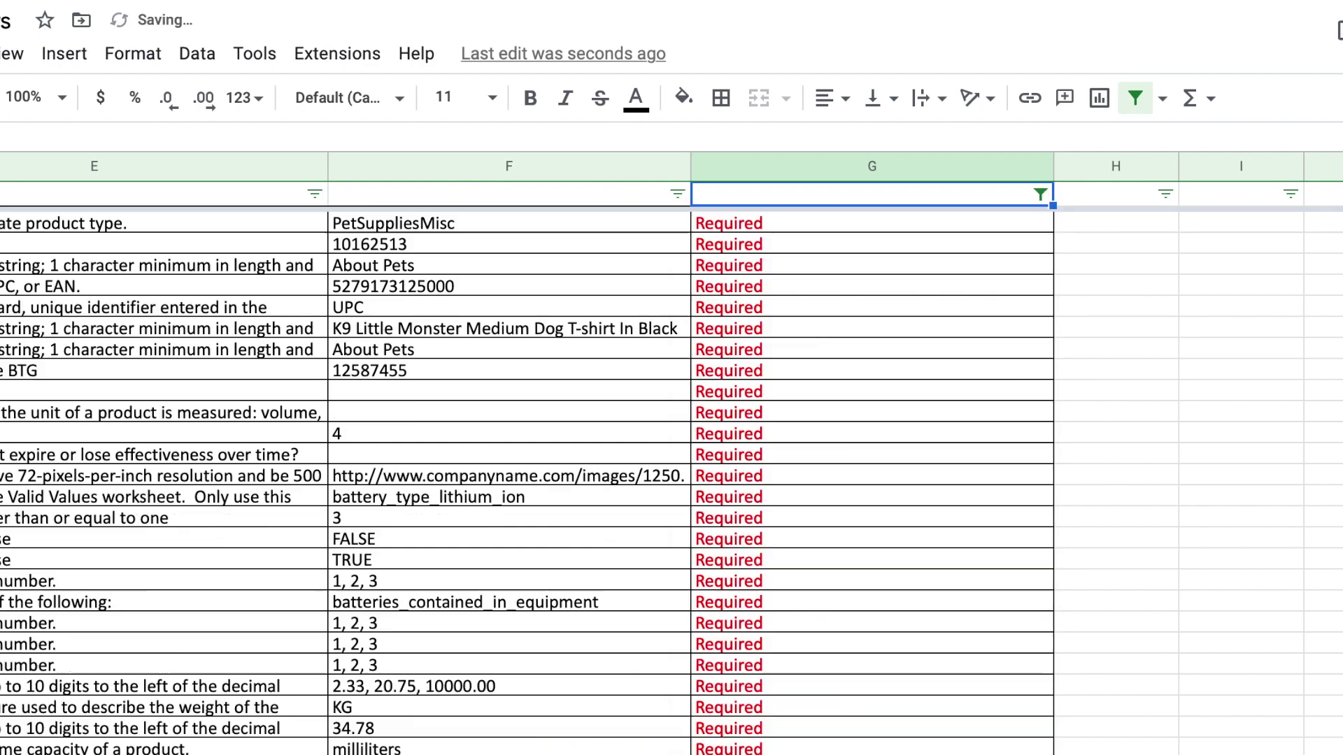
{"action": "scroll", "coordinate": [1282, 326], "scroll_direction": "left", "scroll_amount": 5}
{"action": "scroll", "coordinate": [1282, 326], "scroll_direction": "down", "scroll_amount": 3}
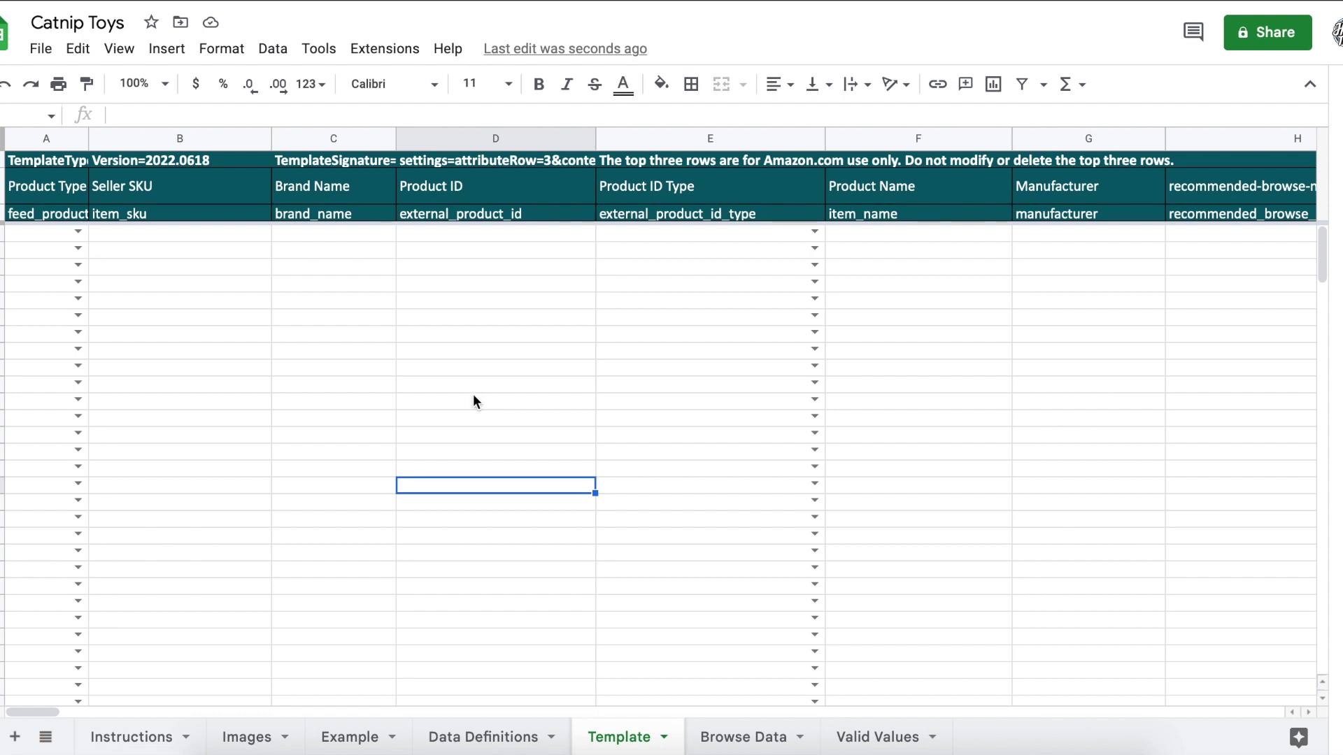
- Set the Product Type of rows A4 to A7 to pettoy
{"action": "left_click", "coordinate": [79, 232]}
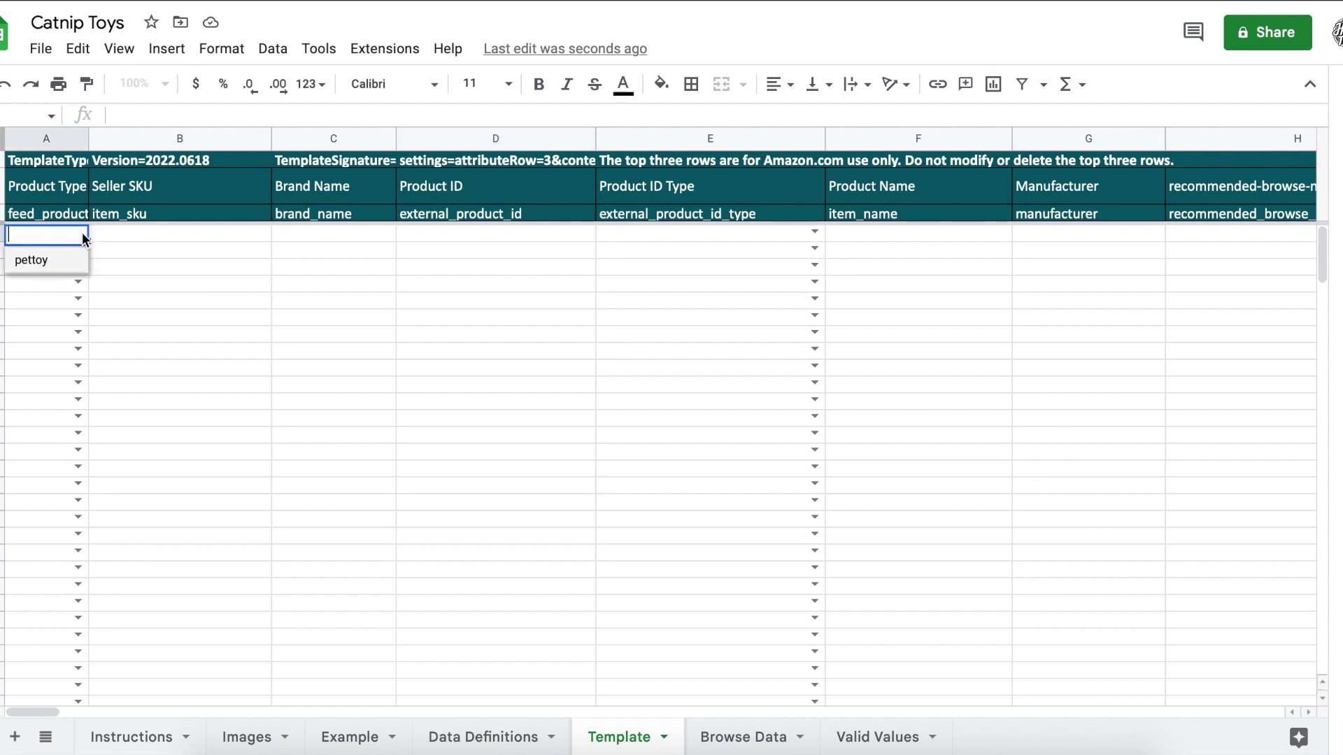
{"action": "left_click", "coordinate": [61, 261]}
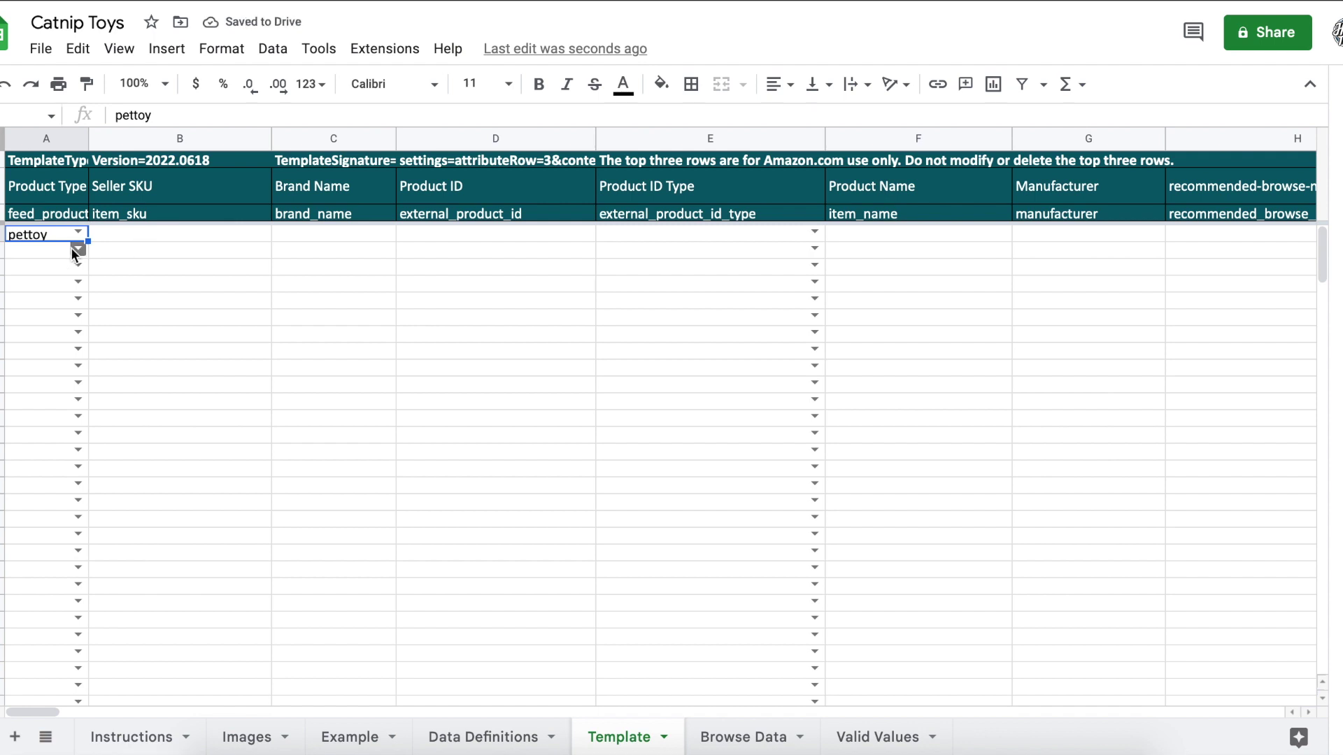
{"action": "left_click", "coordinate": [76, 250]}
{"action": "left_click", "coordinate": [70, 275]}
{"action": "left_click", "coordinate": [77, 266]}
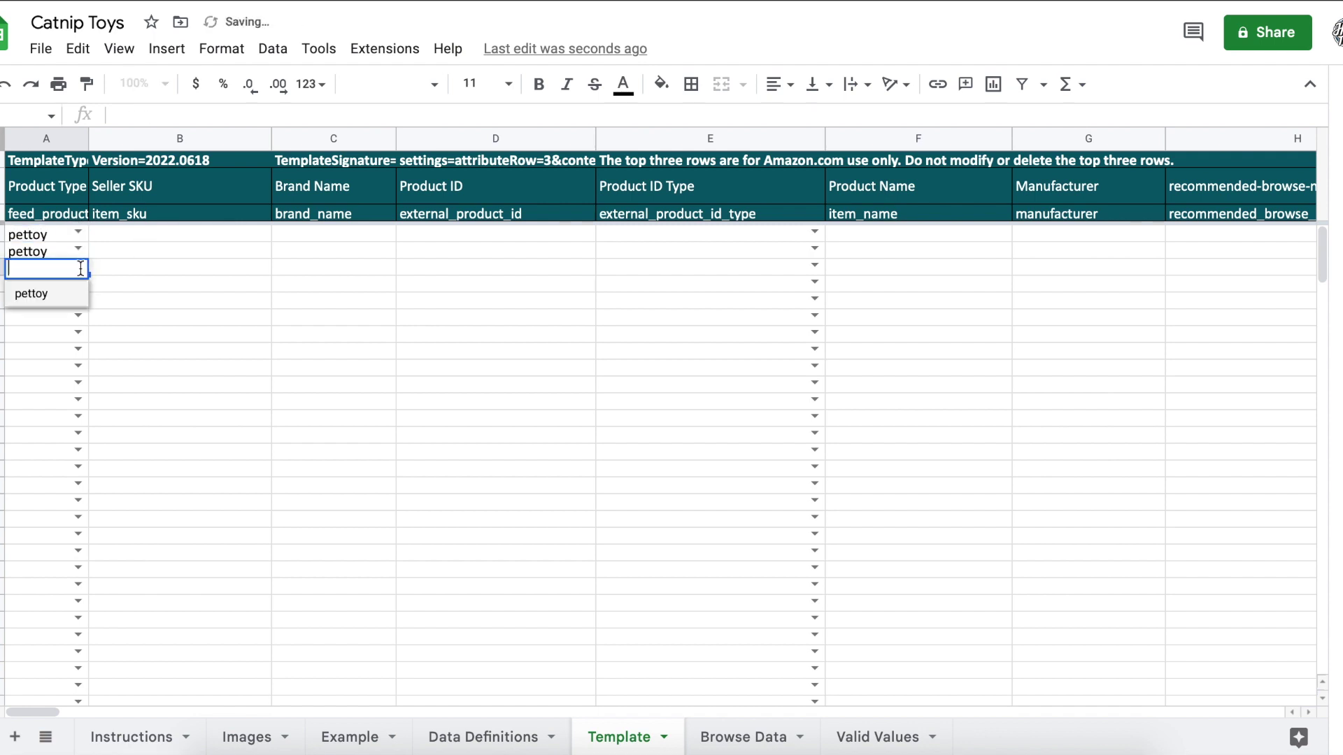
{"action": "left_click", "coordinate": [77, 290]}
{"action": "left_click", "coordinate": [78, 283]}
{"action": "left_click", "coordinate": [77, 307]}
- Enter Seller SKUs CATNIP-TOYS, CAT-PINK, CAT-RED and CAT-GREEN in B4:B7
{"action": "left_click", "coordinate": [136, 234]}
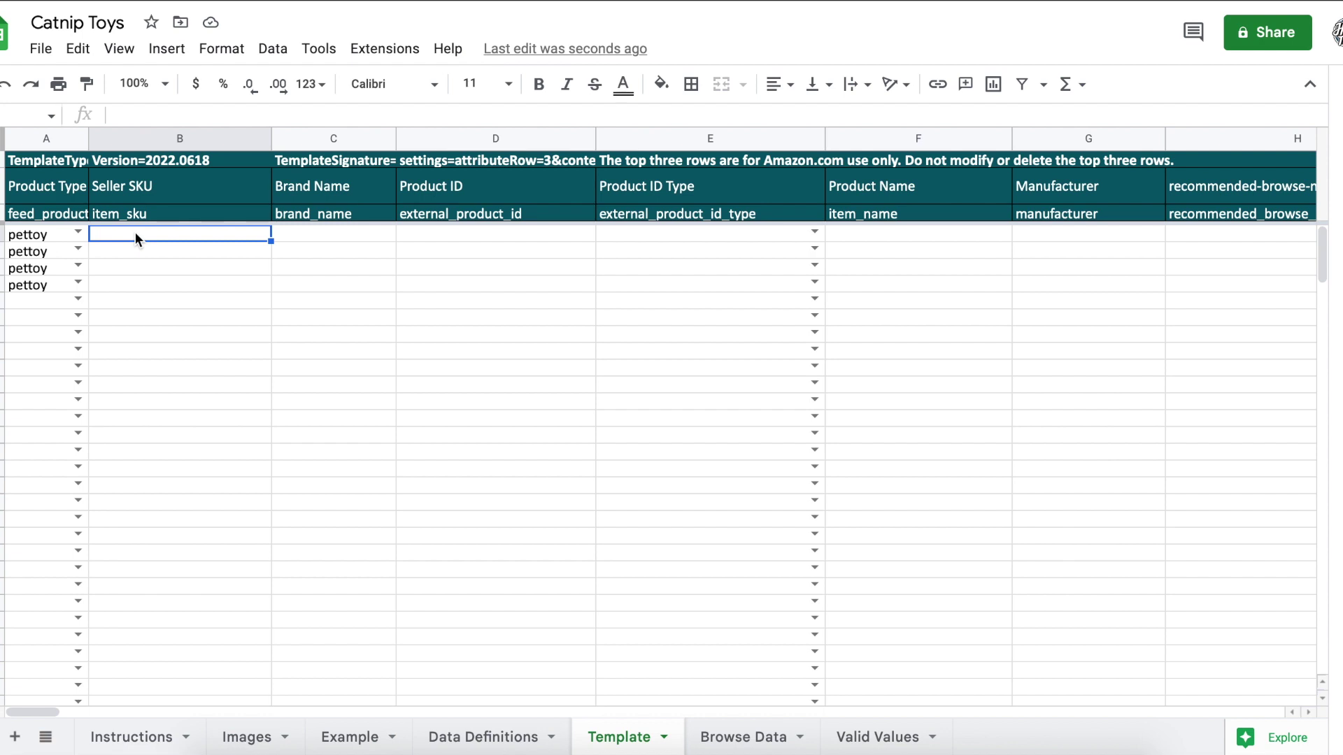
{"action": "type", "text": "CATNIP-"}
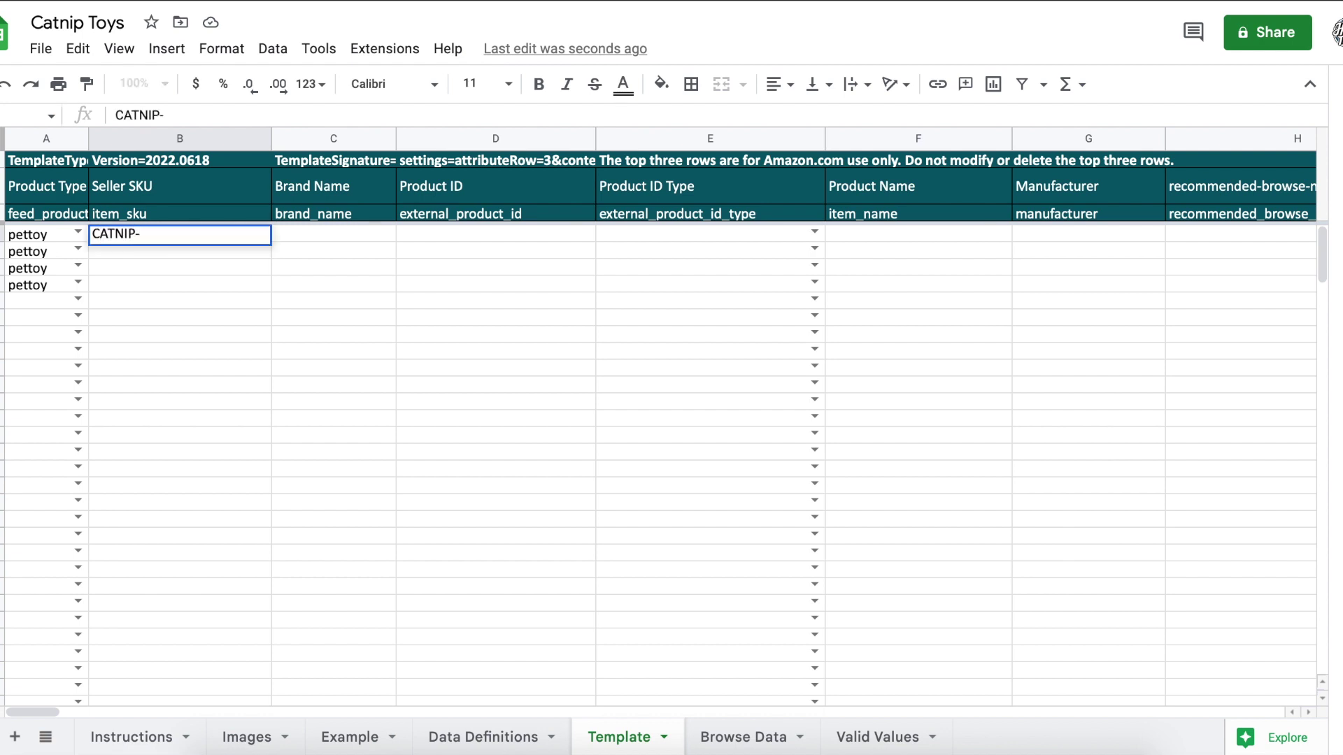
{"action": "type", "text": "TOYS"}
{"action": "key", "text": "Return"}
{"action": "type", "text": "CAT-PINK"}
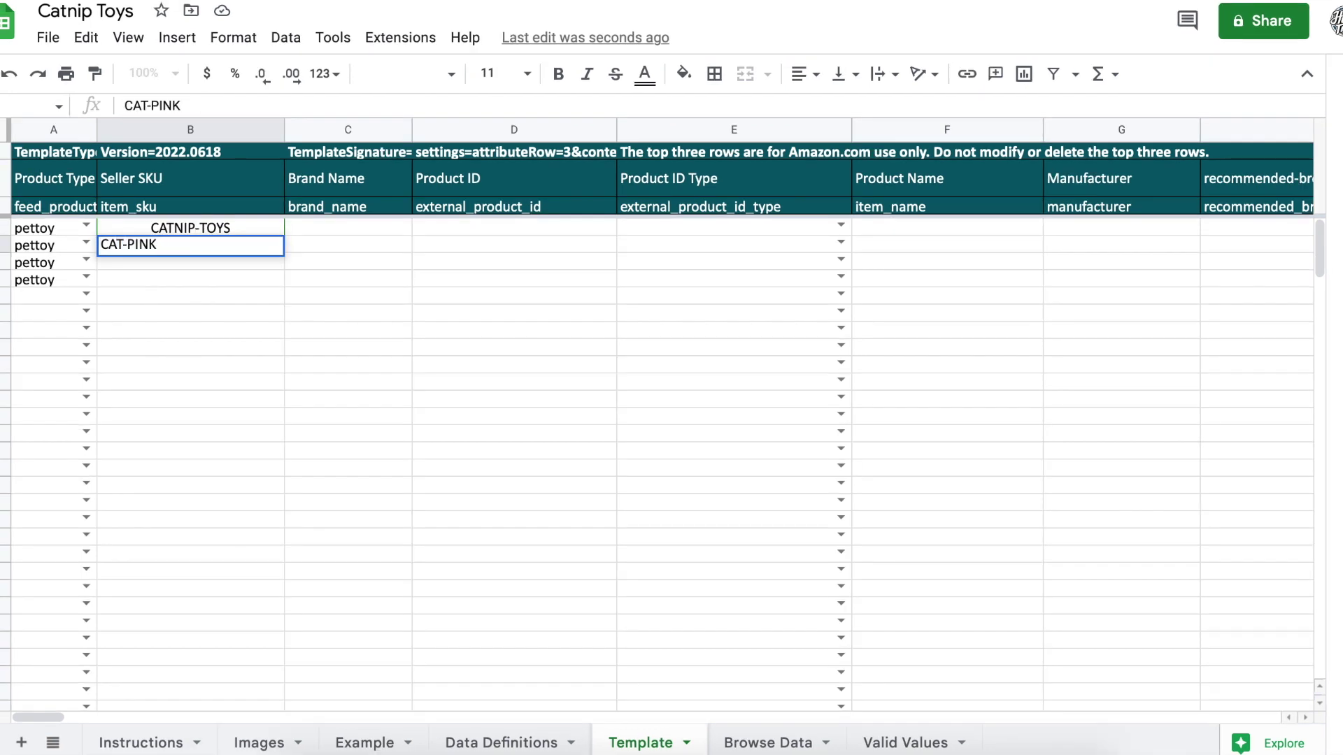
{"action": "key", "text": "Return"}
{"action": "type", "text": "CAT-RED"}
{"action": "key", "text": "Return"}
{"action": "type", "text": "CAT-GREEN"}
{"action": "left_click", "coordinate": [300, 381]}
- Enter brand All Things Cats in C4 and fill it down to C7
{"action": "left_click", "coordinate": [318, 331]}
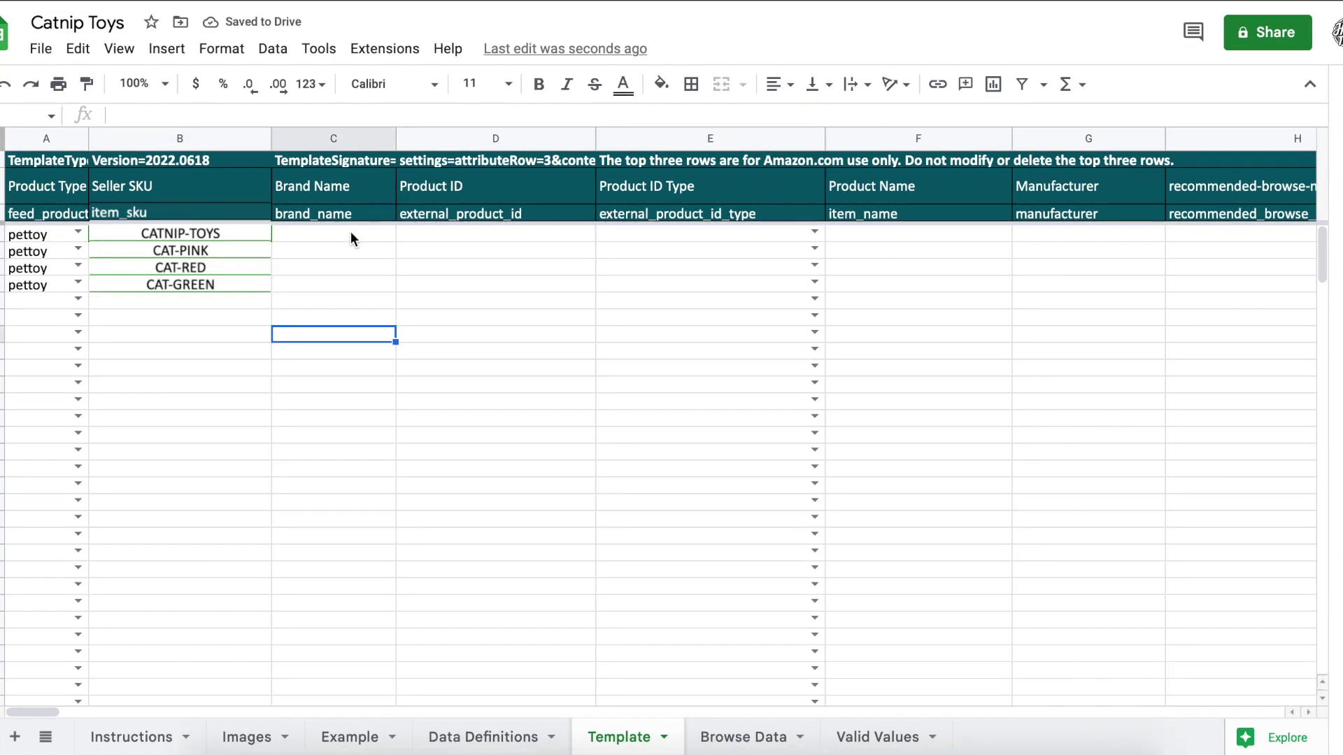
{"action": "left_click", "coordinate": [354, 235]}
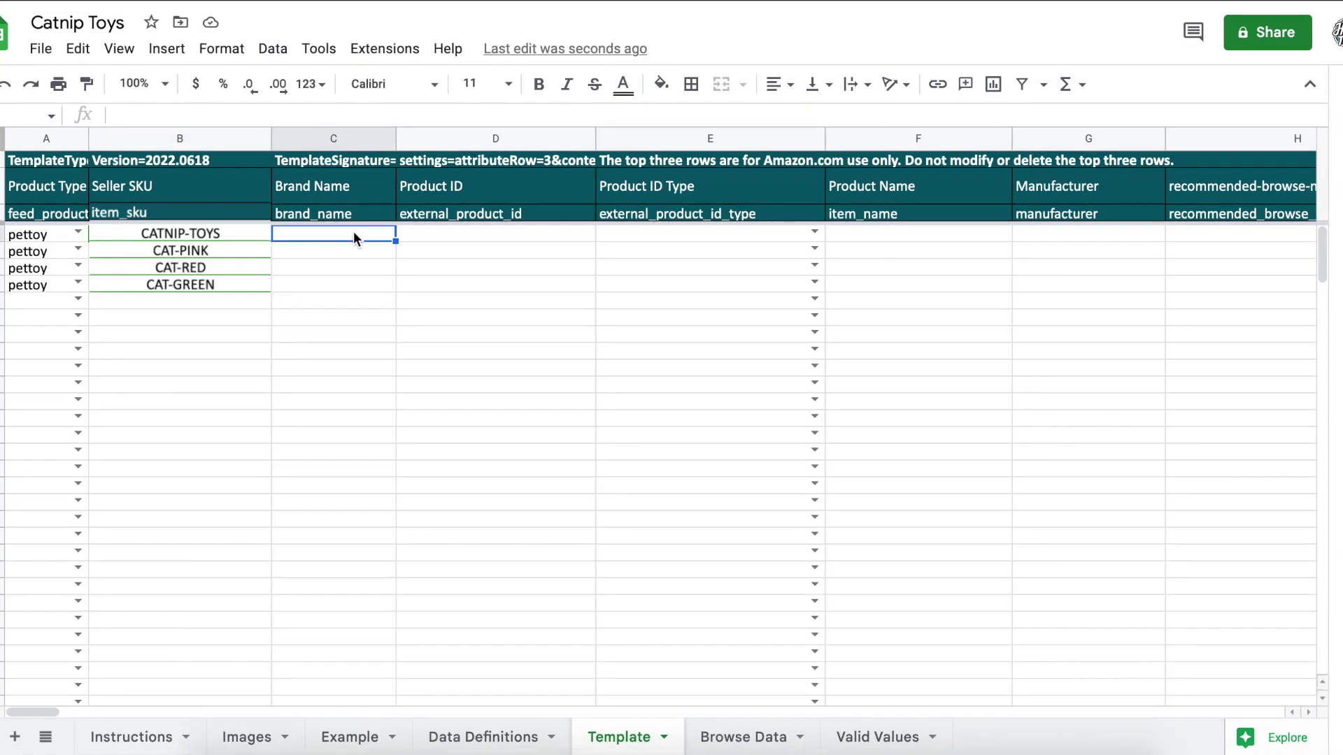
{"action": "type", "text": "All Things Cats"}
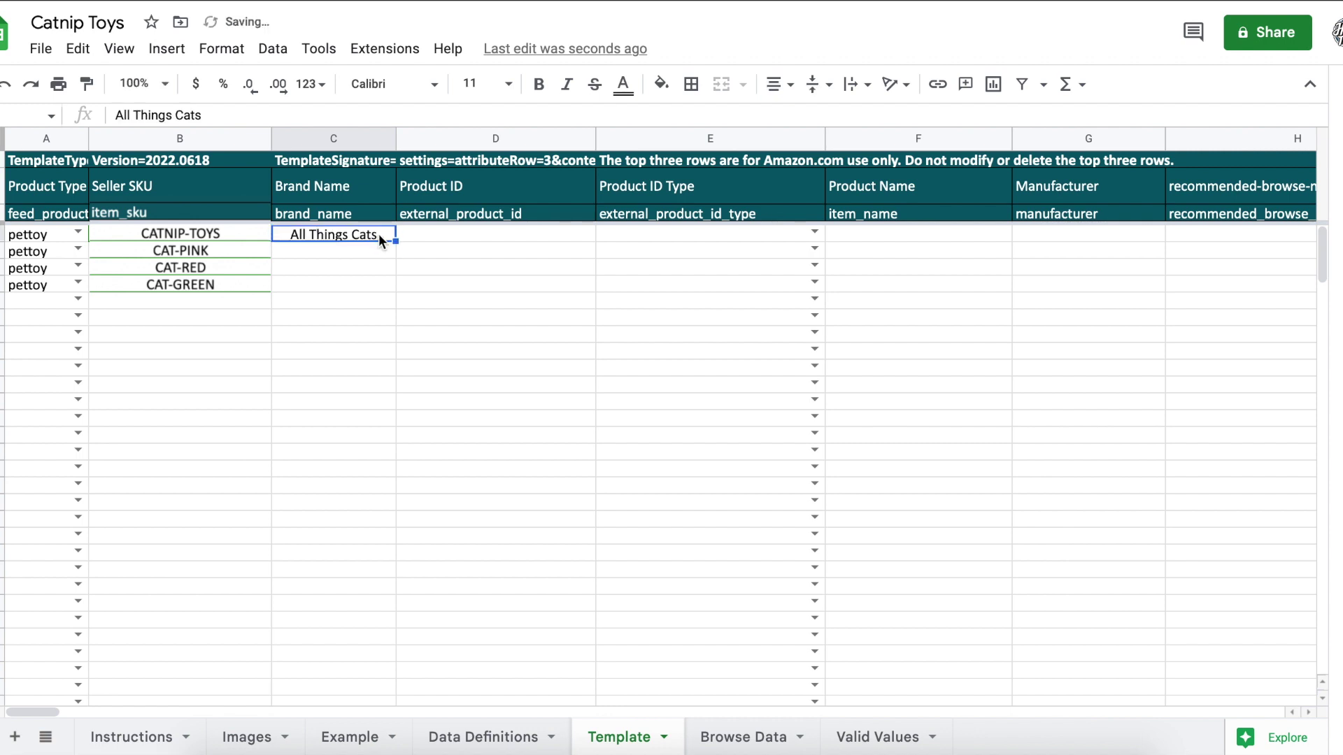
{"action": "left_click_drag", "start_coordinate": [395, 241], "coordinate": [396, 290]}
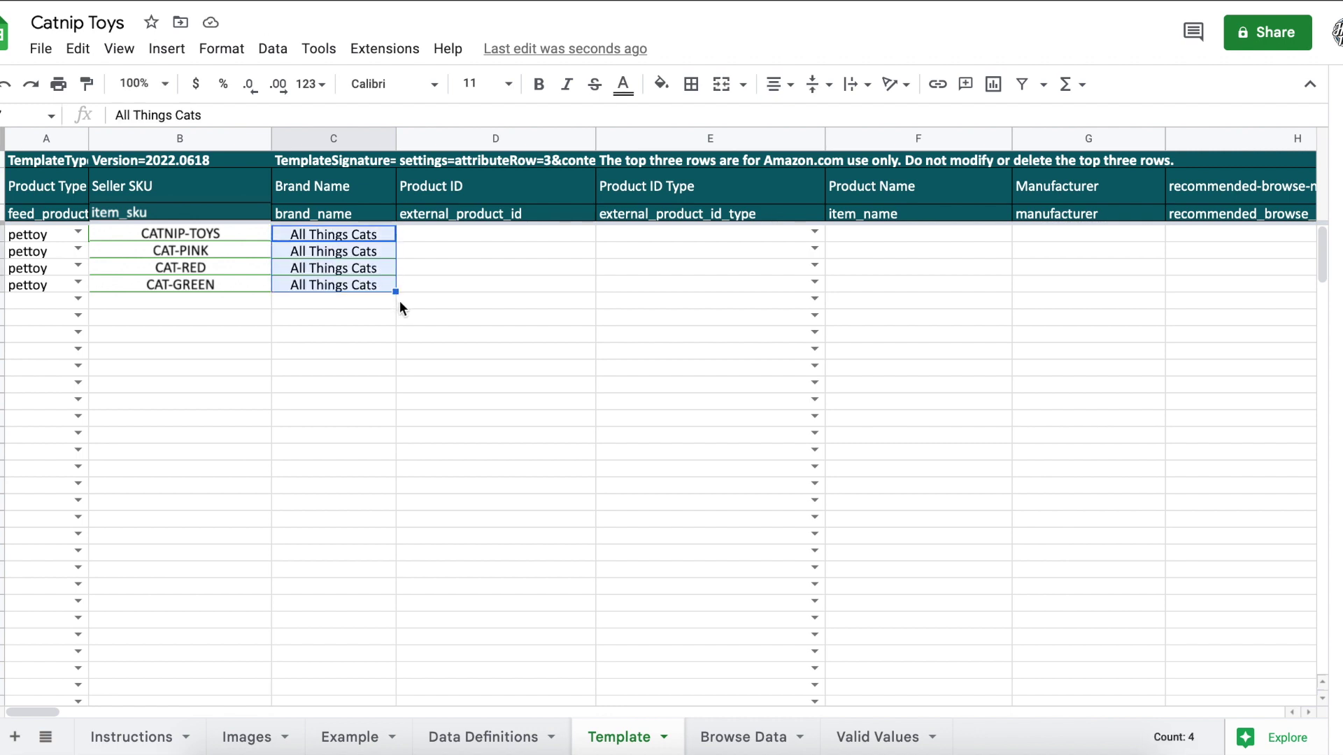
- Check the Product ID and Product ID Type columns and clear their cells for the four rows
{"action": "left_click", "coordinate": [556, 216]}
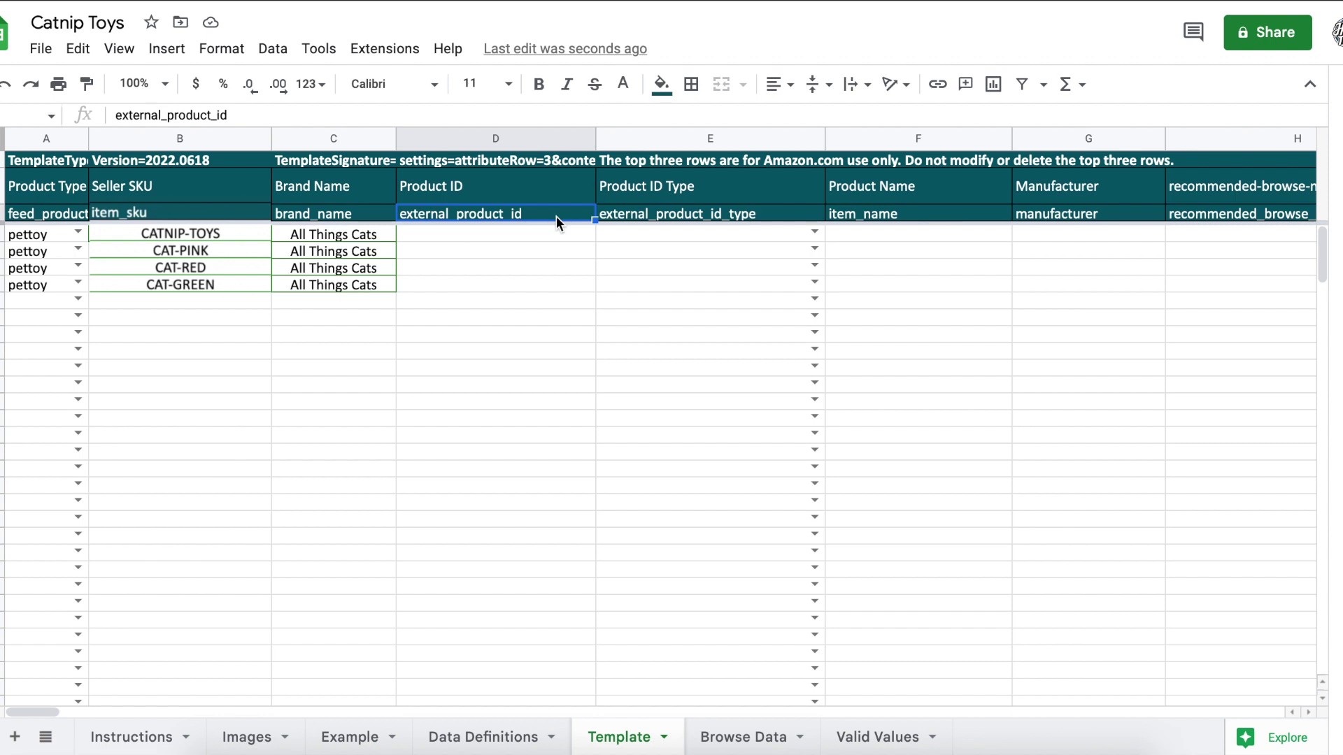
{"action": "left_click", "coordinate": [749, 217]}
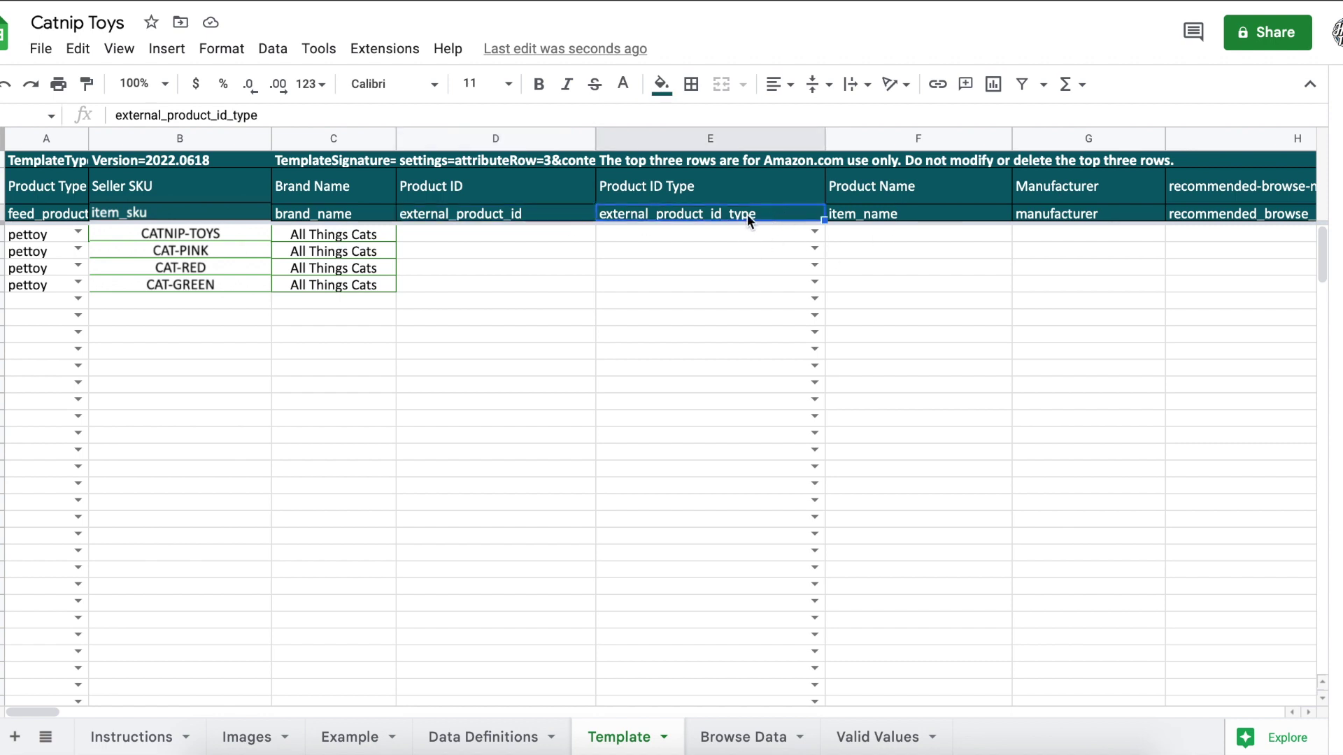
{"action": "left_click", "coordinate": [547, 236]}
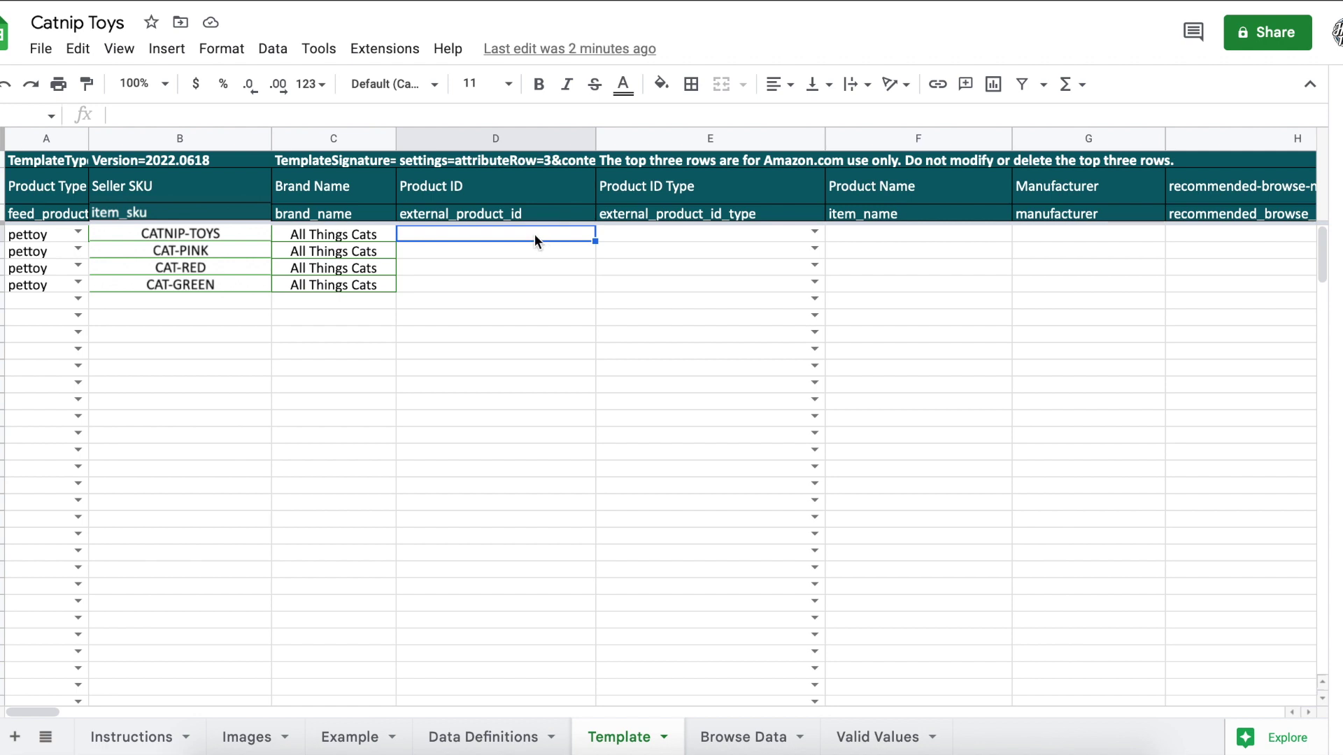
{"action": "left_click_drag", "start_coordinate": [534, 233], "coordinate": [702, 288]}
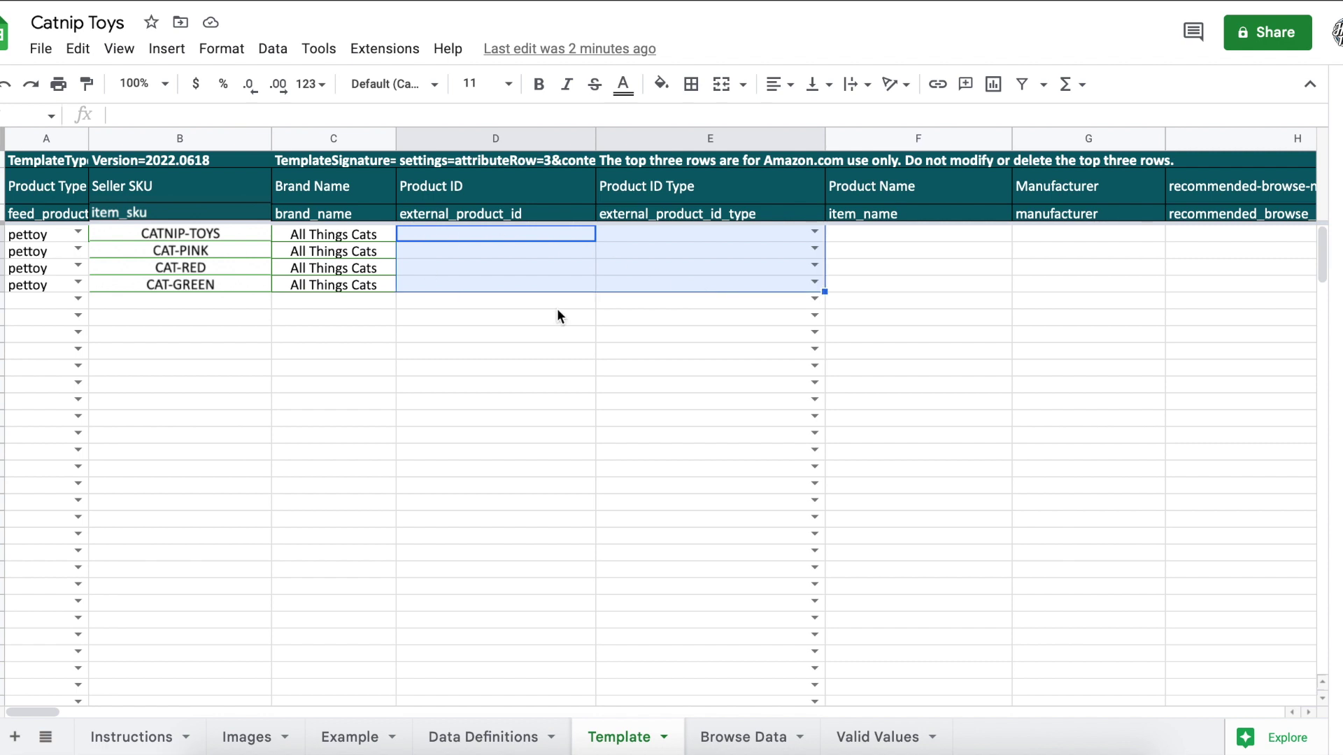
{"action": "left_click", "coordinate": [605, 335]}
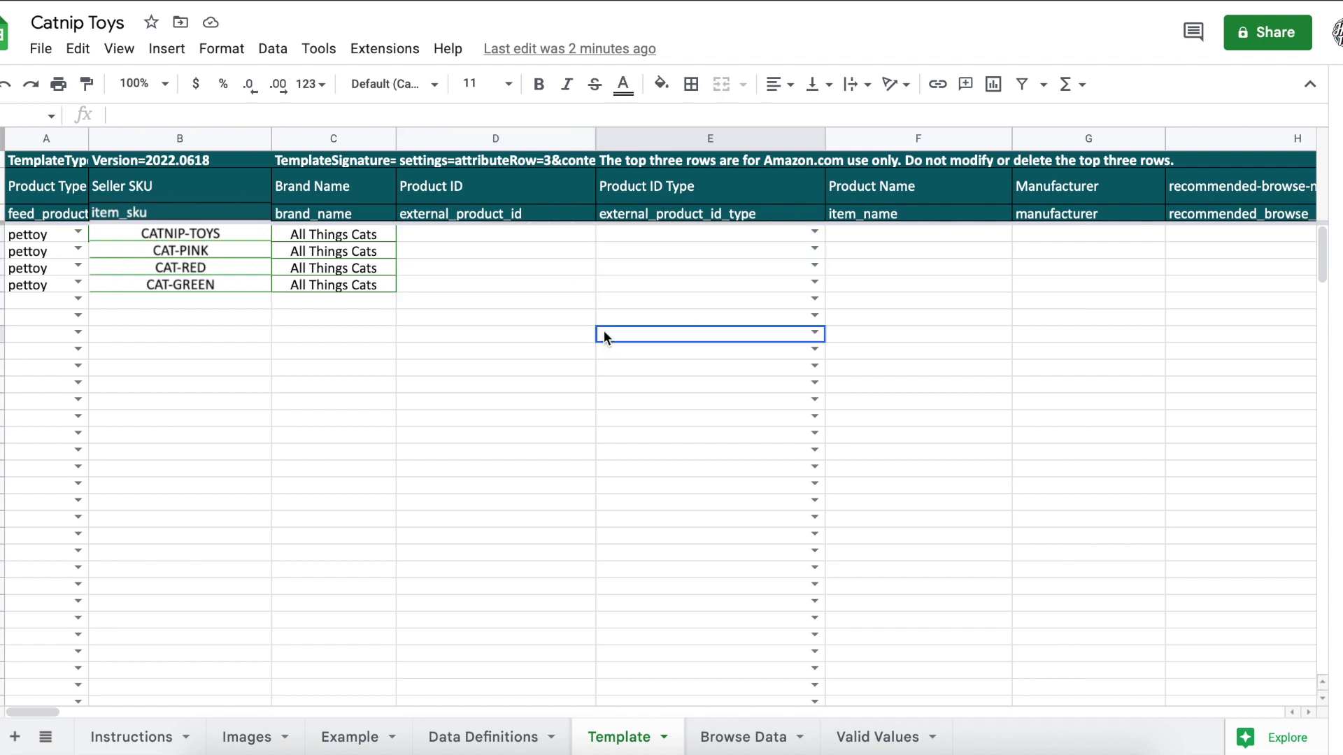
- Enter product IDs 345678, 9834875 and 8y7239847 for the pink, red and green variants
{"action": "left_click", "coordinate": [480, 255]}
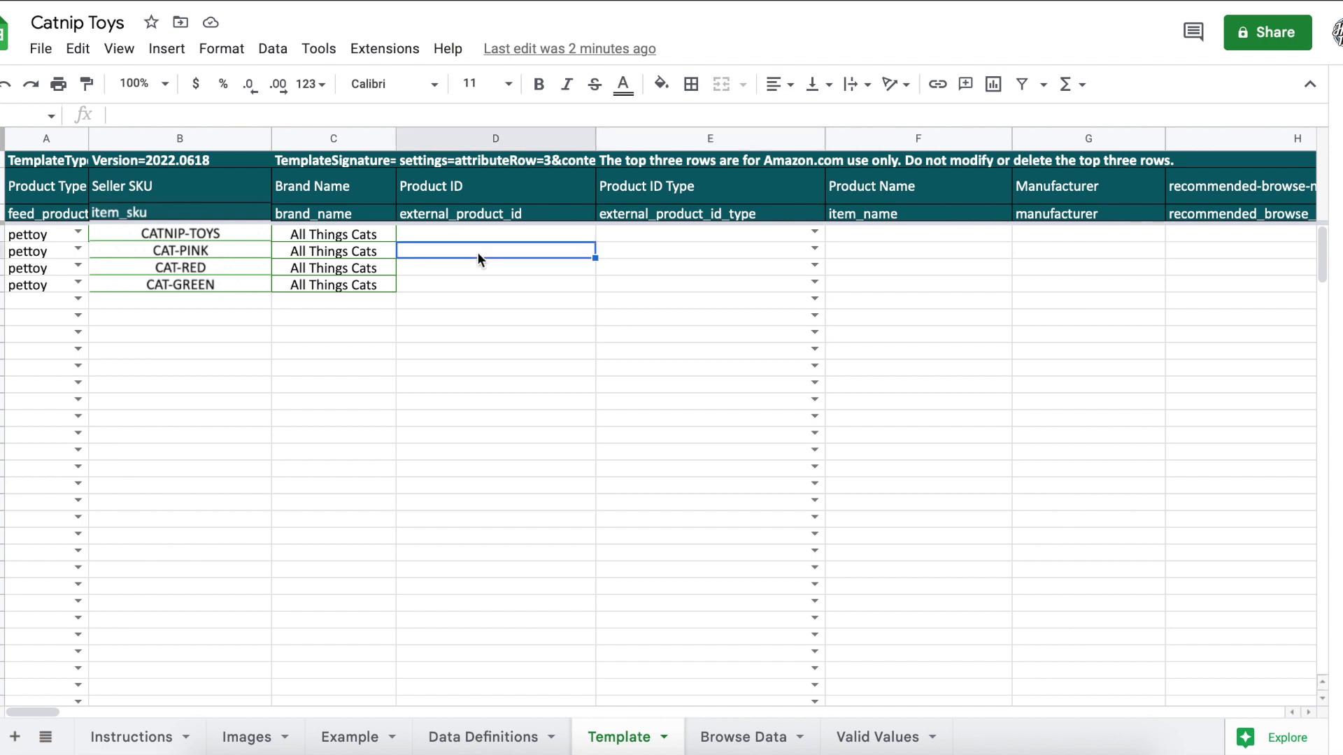
{"action": "type", "text": "345678"}
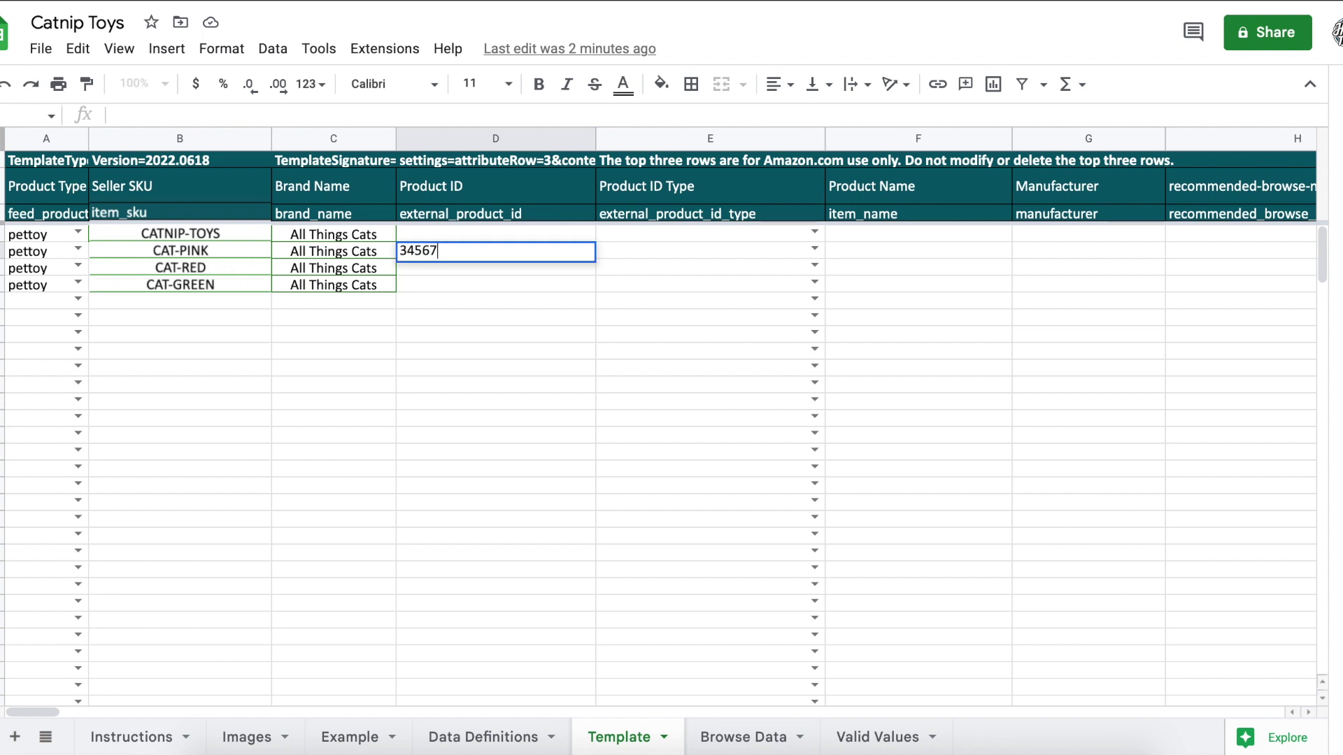
{"action": "key", "text": "Return"}
{"action": "type", "text": "9834875"}
{"action": "key", "text": "Return"}
{"action": "type", "text": "8y7239847"}
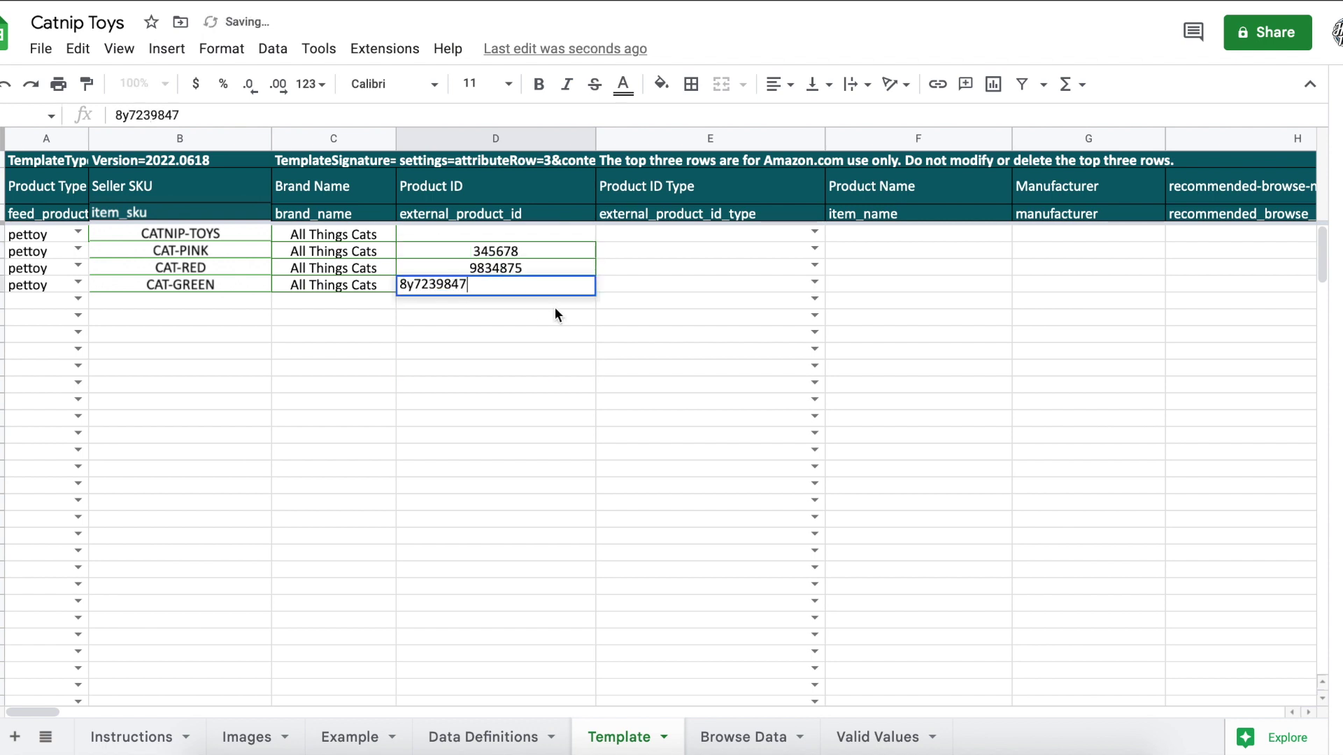
{"action": "left_click", "coordinate": [624, 353]}
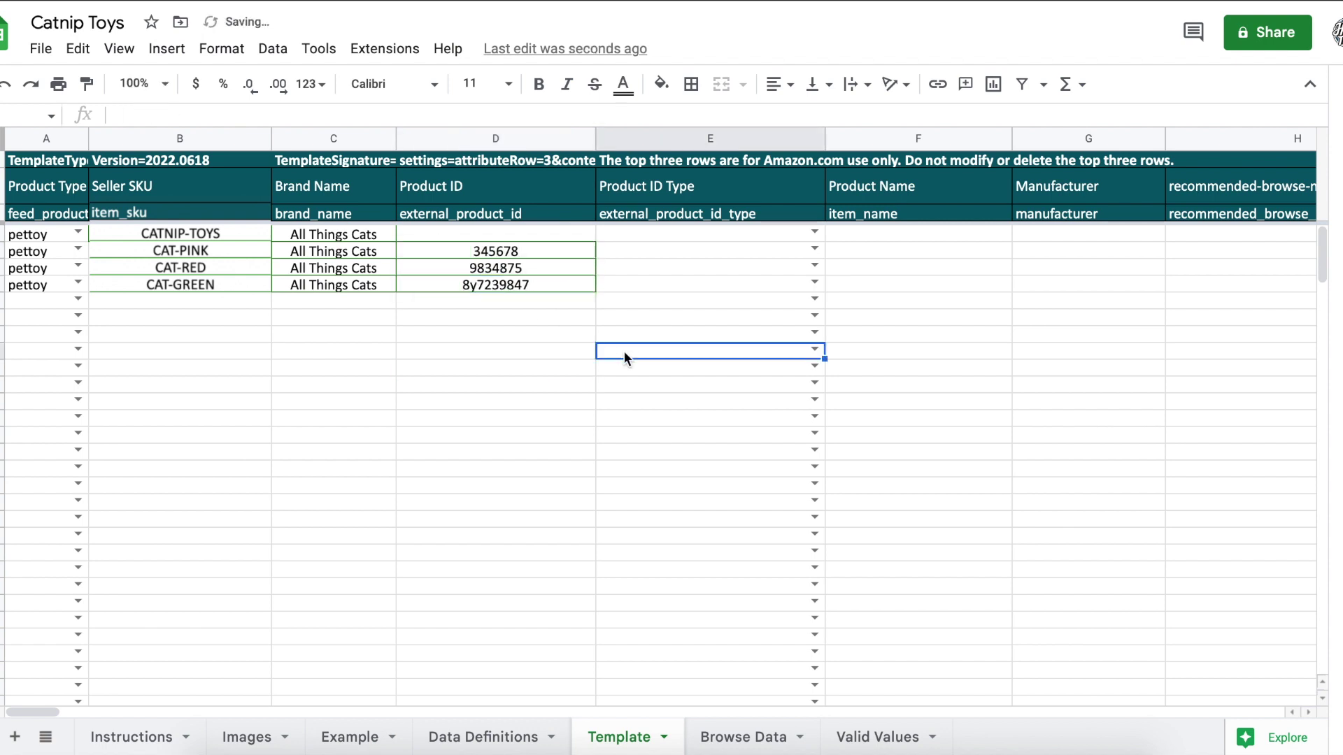
- Set the Product ID Type to UPC for all three variant rows
{"action": "left_click", "coordinate": [639, 252]}
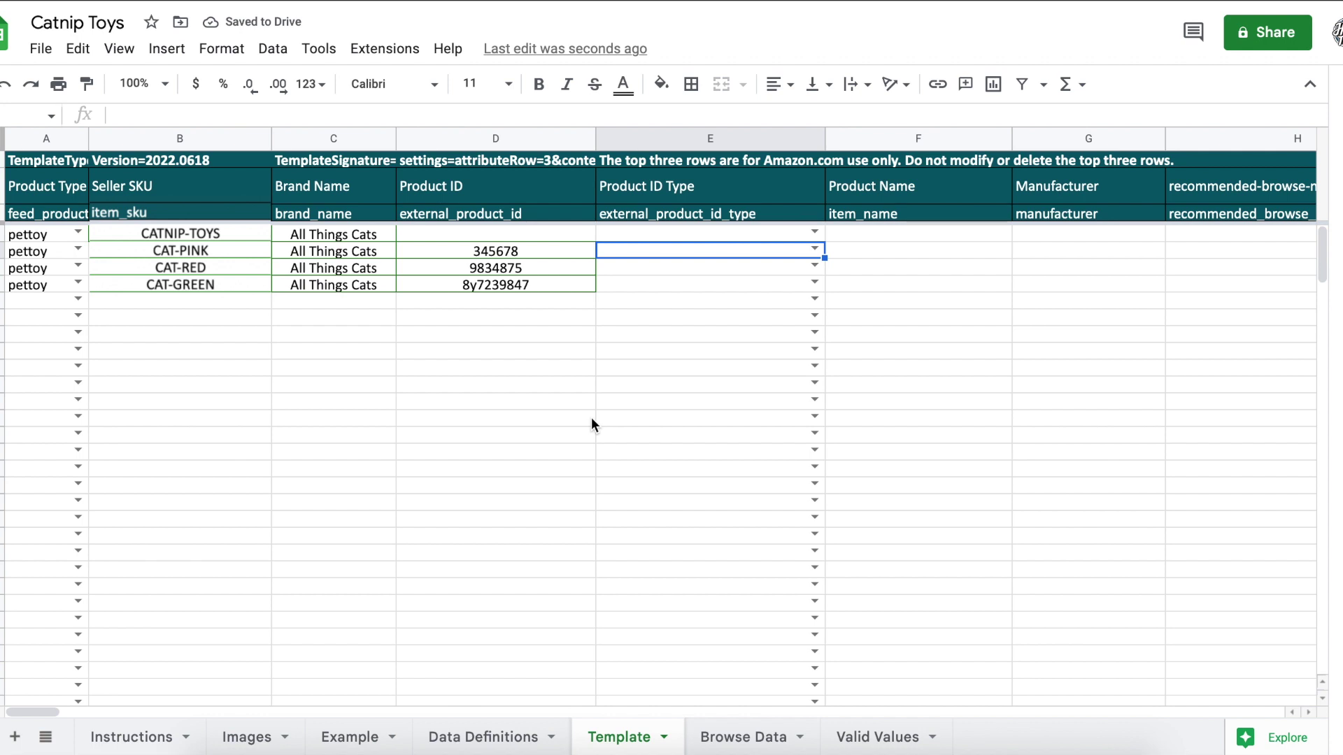
{"action": "type", "text": "UPC"}
{"action": "key", "text": "Return"}
{"action": "type", "text": "UPC"}
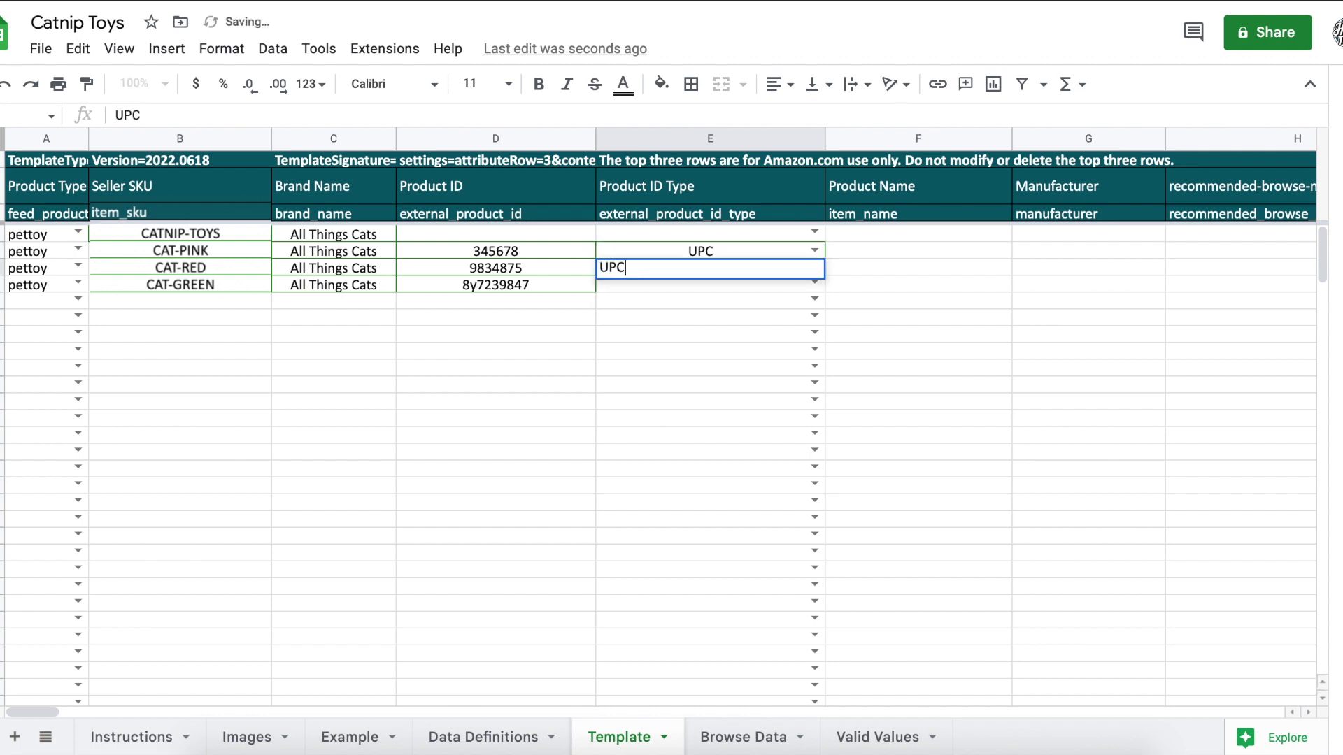
{"action": "key", "text": "Return"}
{"action": "type", "text": "UPC"}
{"action": "key", "text": "Return"}
{"action": "scroll", "coordinate": [683, 294], "scroll_direction": "right", "scroll_amount": 5}
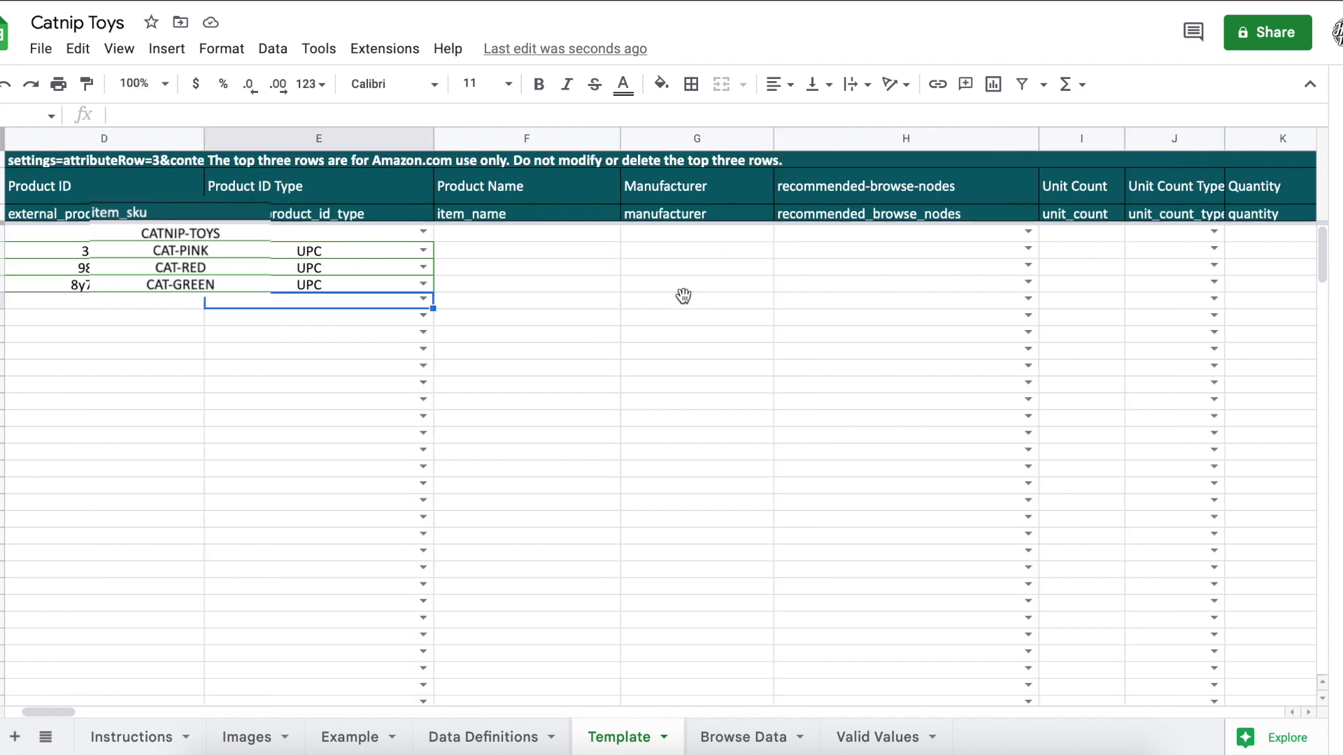
{"action": "left_click", "coordinate": [525, 255]}
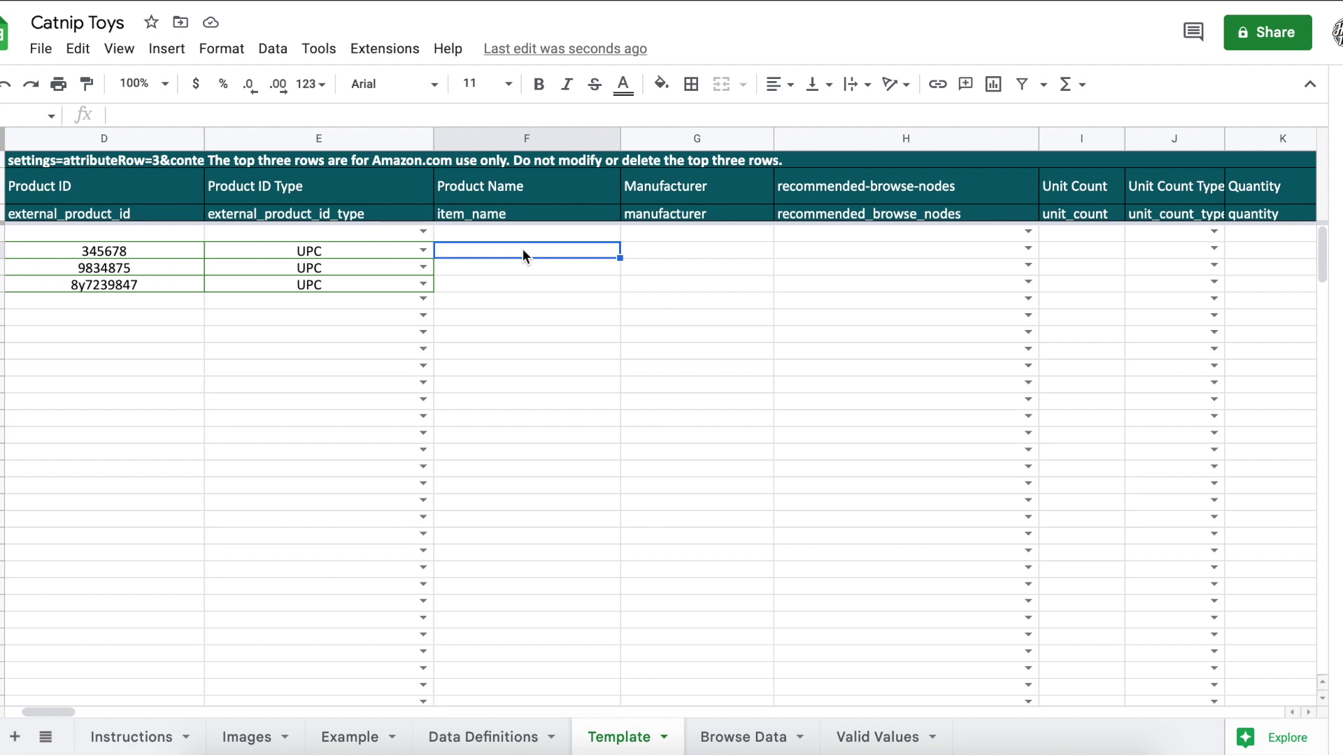
- Paste the catnip-mice product title into the Product Name of the parent and pink variant rows
{"action": "left_click", "coordinate": [518, 232]}
{"action": "type", "text": "Catnip Toy, Cat Chew Toy Bite Resistant Catnip Toys for Cats,Catnip Filled Cartoon Mice Cat Teething Chew Toy"}
{"action": "key", "text": "Return"}
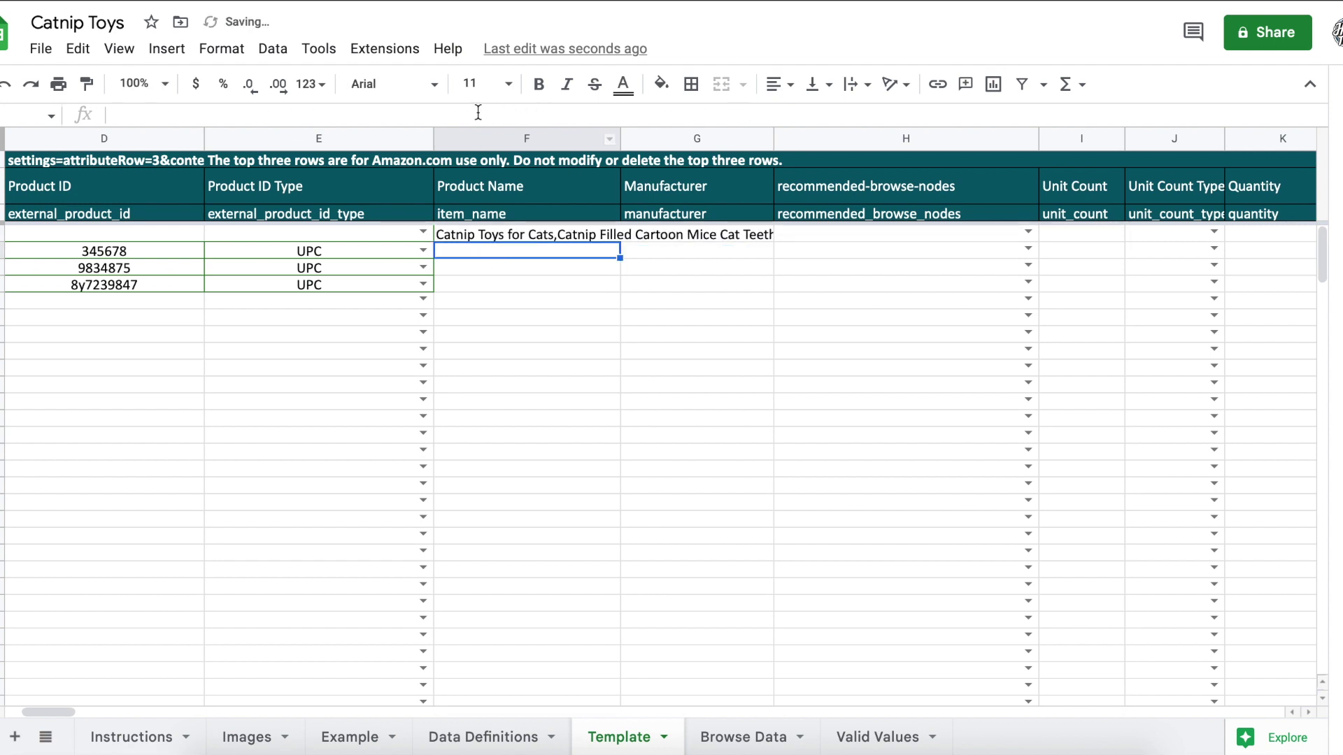
{"action": "left_click", "coordinate": [616, 234]}
{"action": "key", "text": "ctrl+c"}
{"action": "left_click", "coordinate": [525, 252]}
{"action": "key", "text": "ctrl+v"}
- Paste the same product title into the red and green variants' Product Name cells
{"action": "left_click", "coordinate": [517, 270]}
{"action": "left_click", "coordinate": [498, 114]}
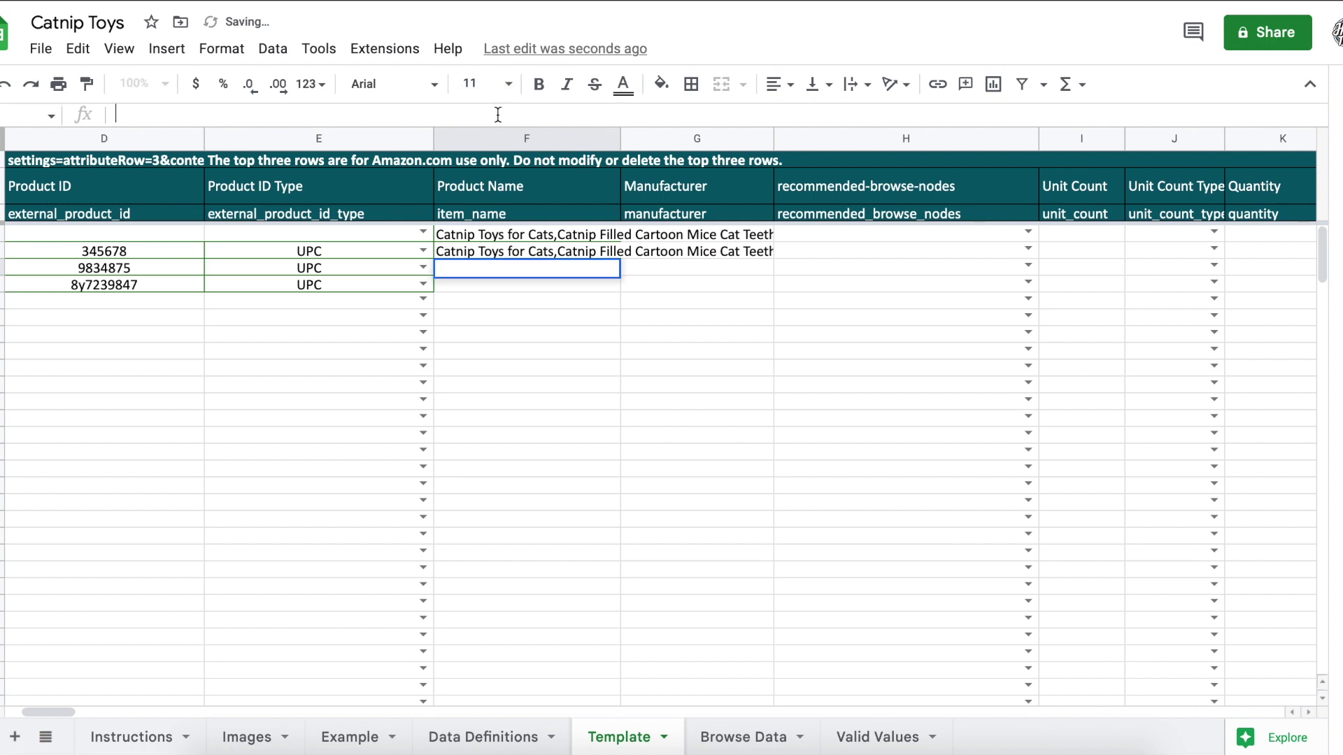
{"action": "key", "text": "ctrl+v"}
{"action": "key", "text": "Return"}
{"action": "left_click", "coordinate": [498, 114]}
{"action": "key", "text": "ctrl+v"}
{"action": "left_click", "coordinate": [607, 485]}
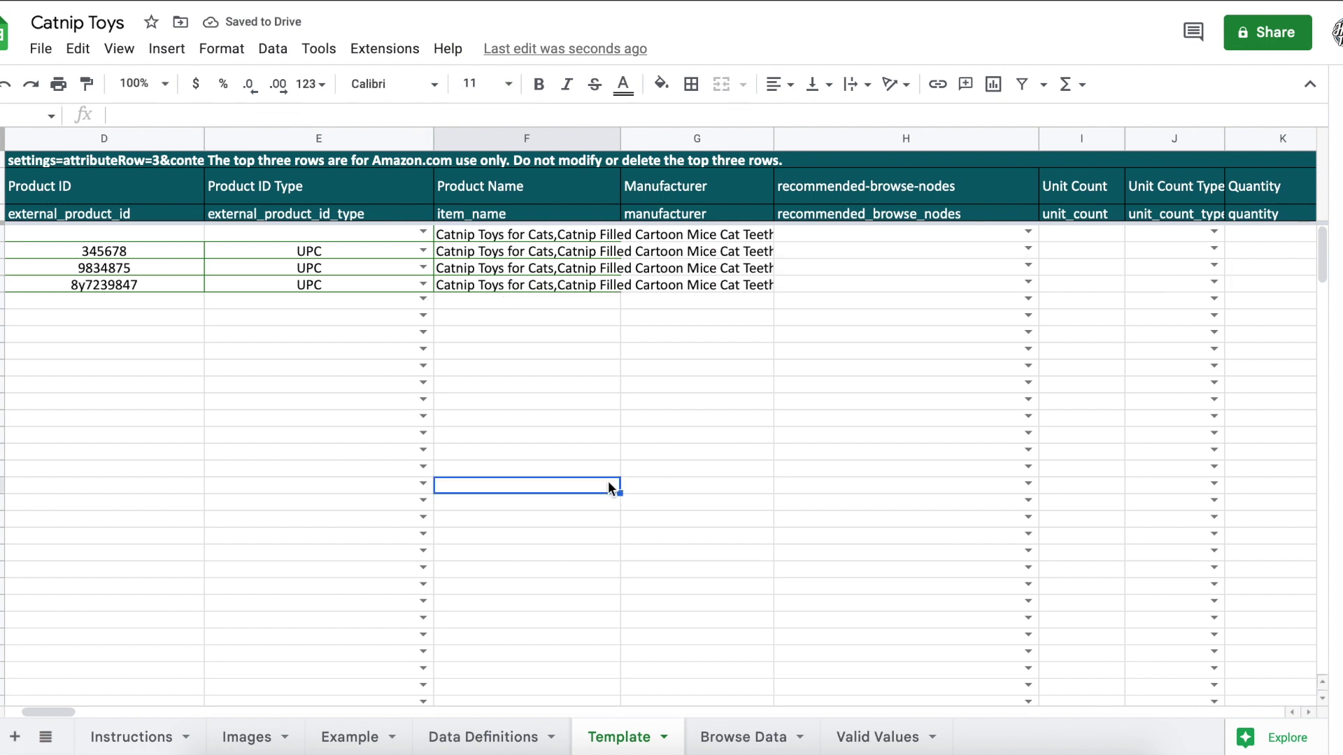
- Enter manufacturer All Things Cats in G4 and fill it down to G7
{"action": "left_click", "coordinate": [703, 235]}
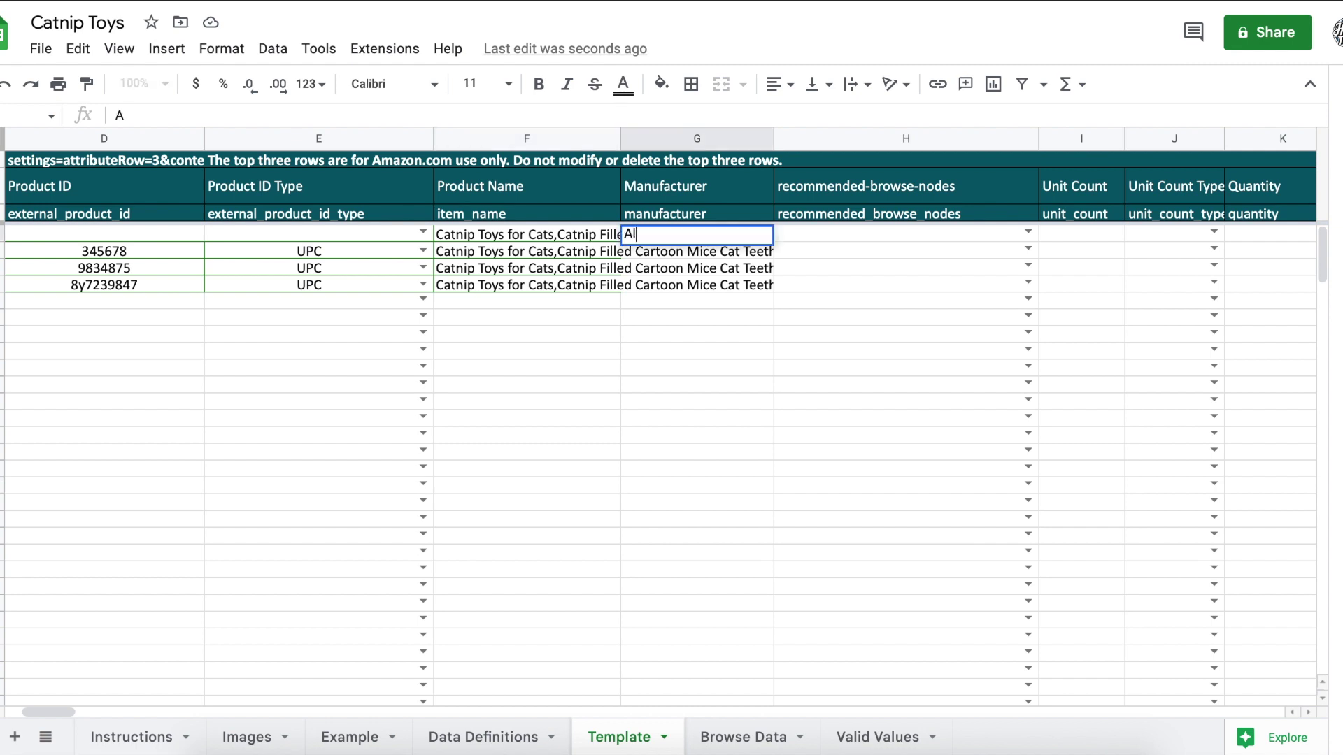
{"action": "type", "text": "All Things Cats"}
{"action": "key", "text": "Return"}
{"action": "left_click", "coordinate": [703, 235]}
{"action": "left_click_drag", "start_coordinate": [773, 242], "coordinate": [773, 292]}
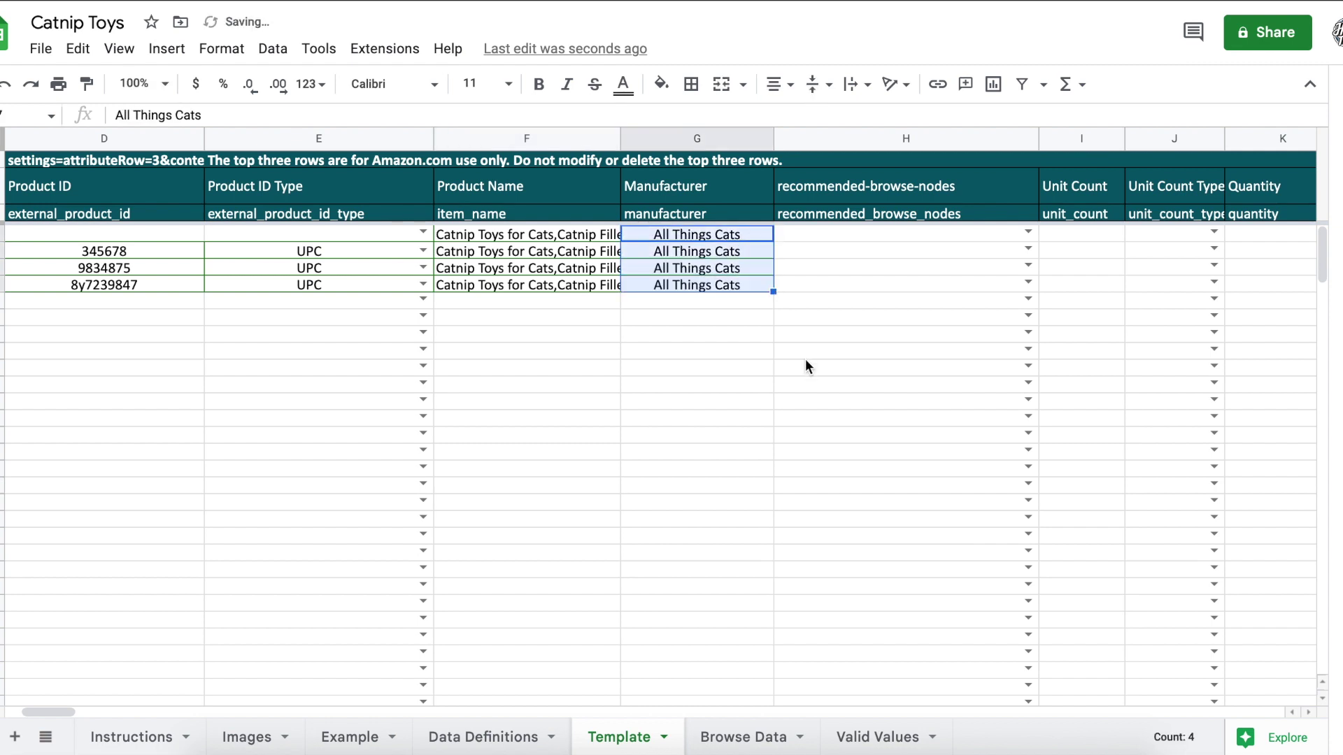
{"action": "left_click", "coordinate": [841, 236]}
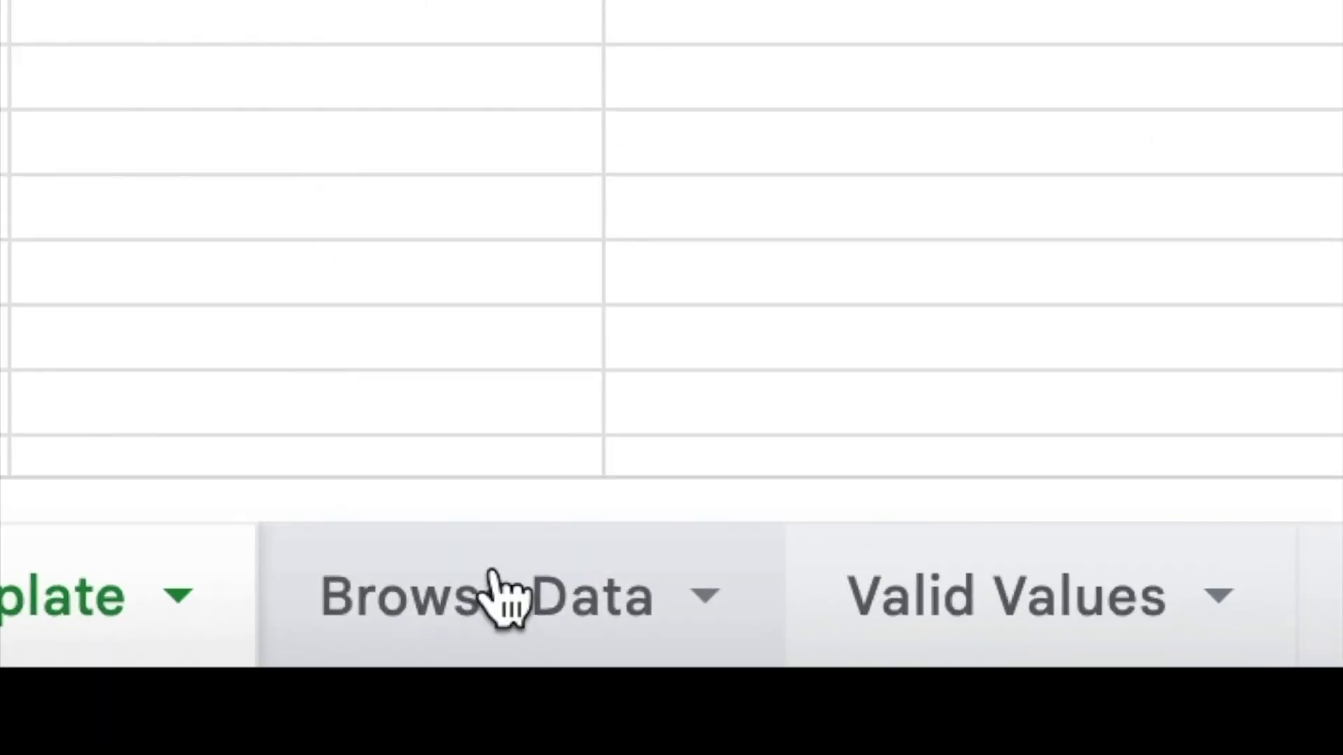
{"action": "left_click", "coordinate": [498, 595]}
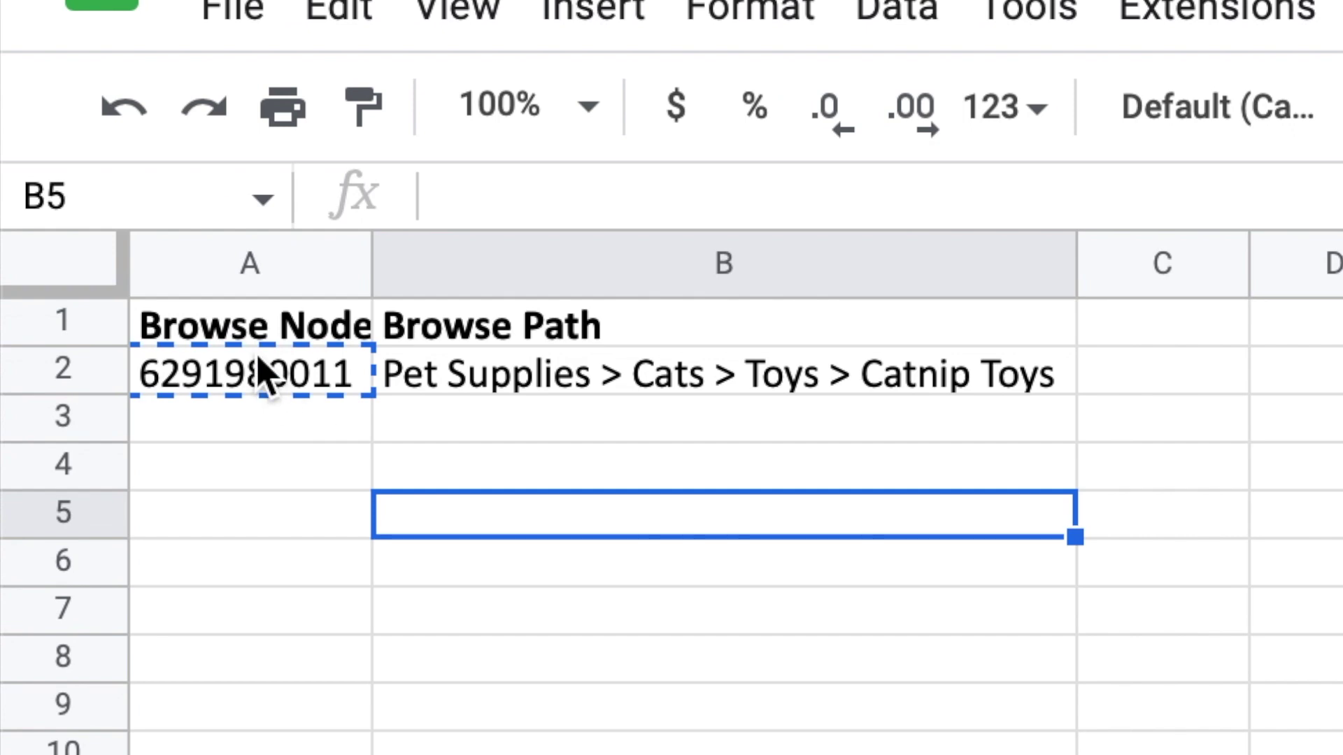
{"action": "left_click", "coordinate": [265, 372]}
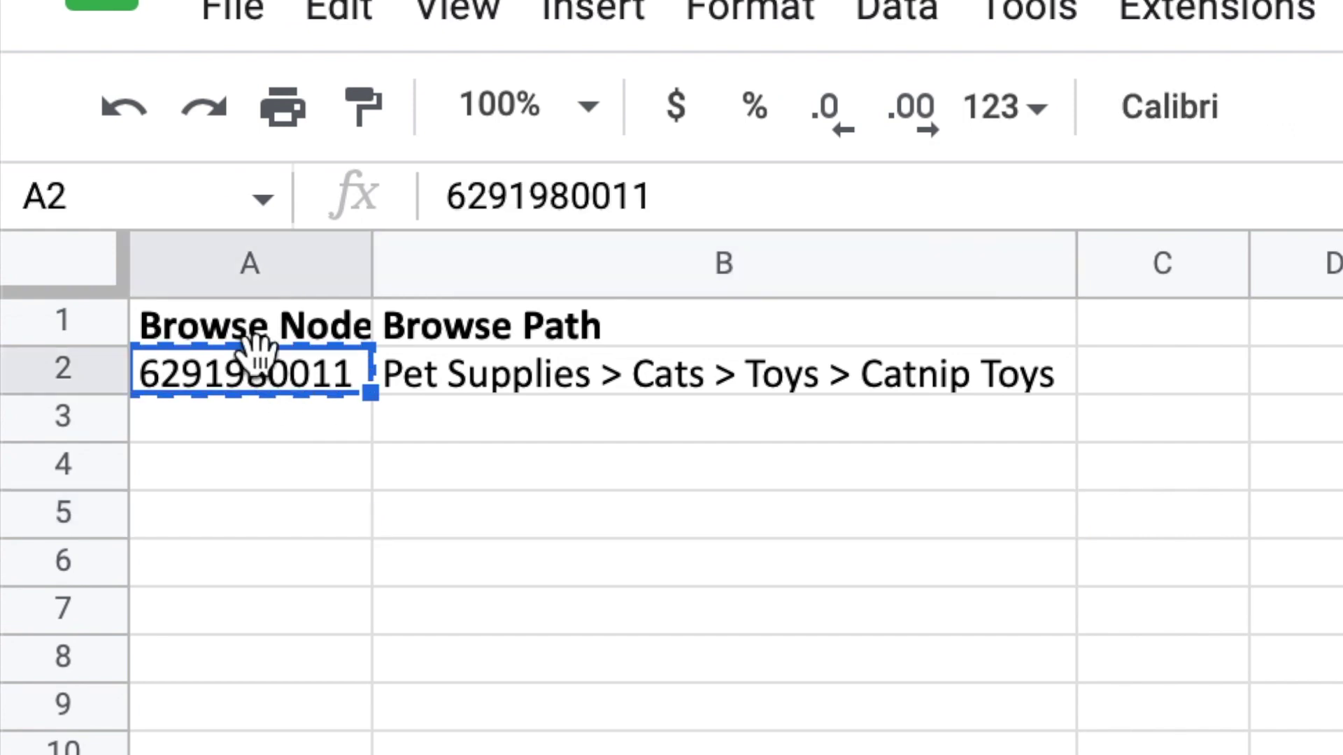
{"action": "left_click", "coordinate": [661, 737]}
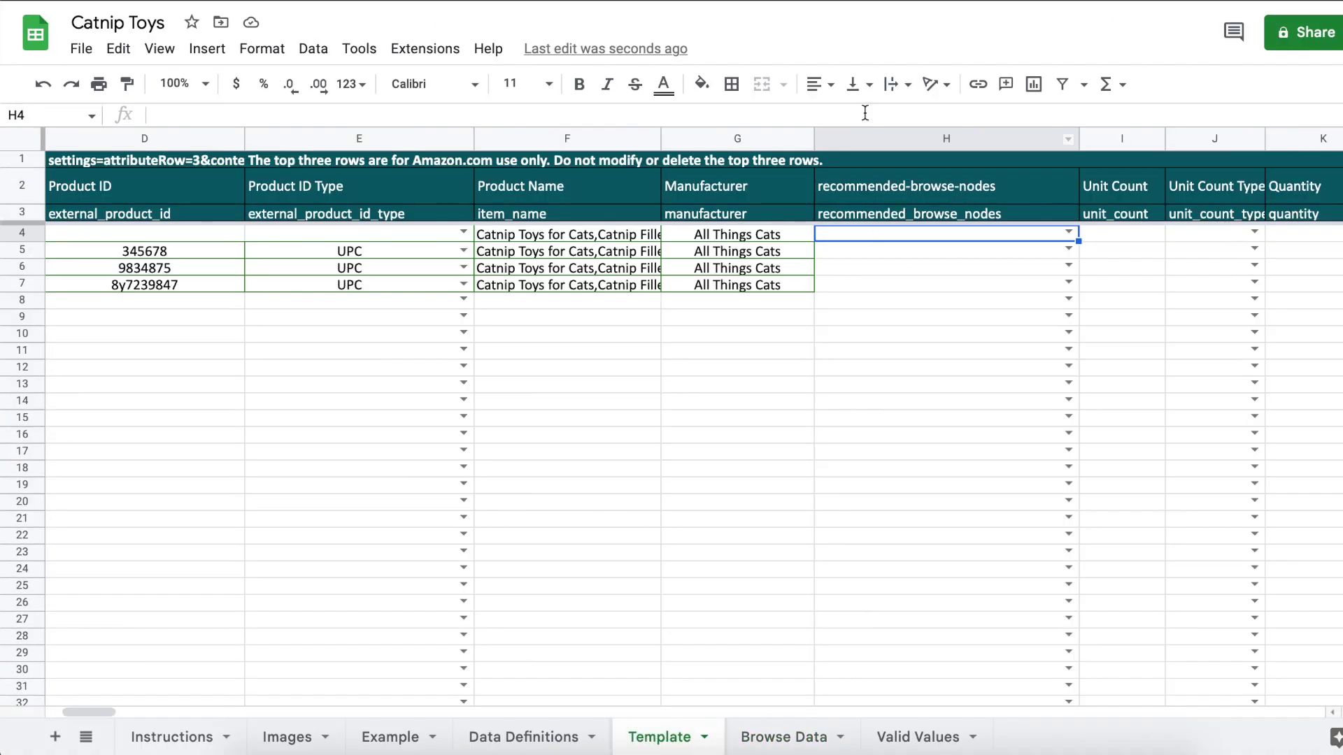
{"action": "key", "text": "ctrl+v"}
{"action": "key", "text": "Return"}
{"action": "key", "text": "ctrl+v"}
{"action": "key", "text": "Return"}
{"action": "key", "text": "ctrl+v"}
{"action": "key", "text": "Return"}
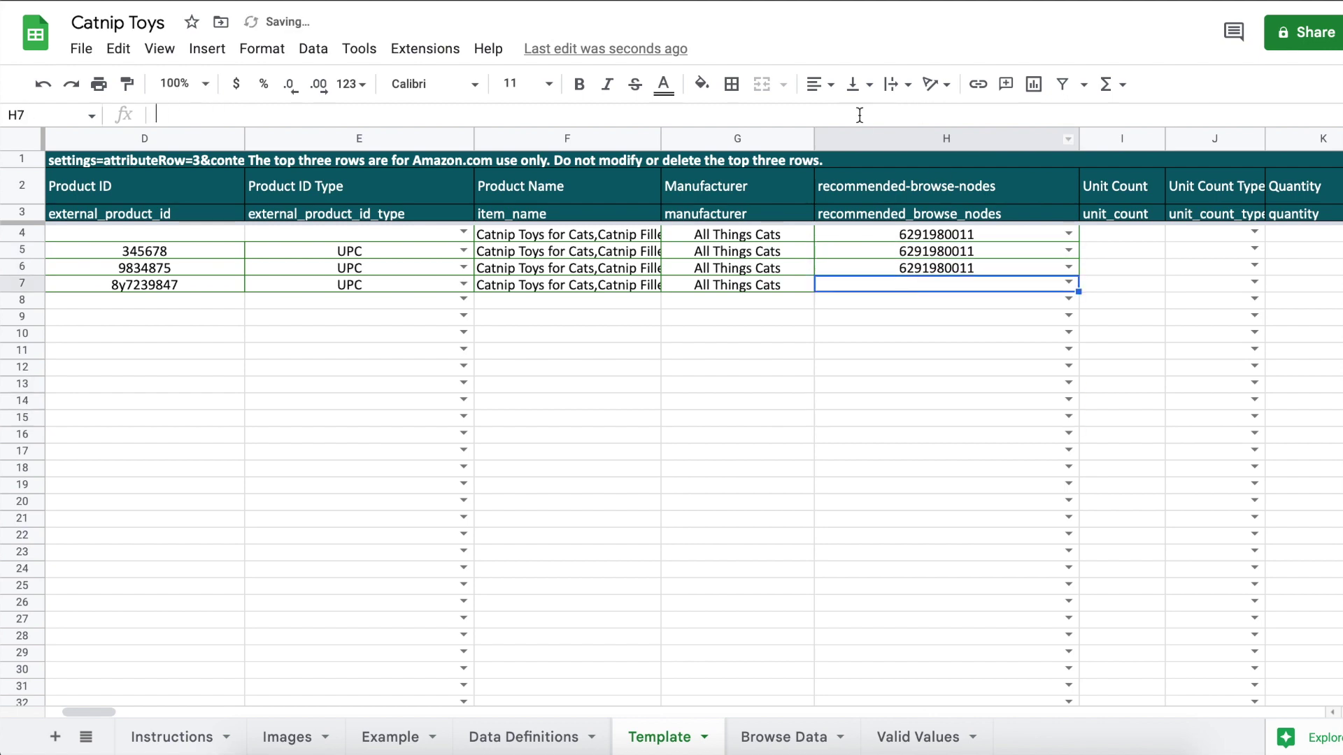
{"action": "key", "text": "ctrl+v"}
{"action": "left_click", "coordinate": [843, 503]}
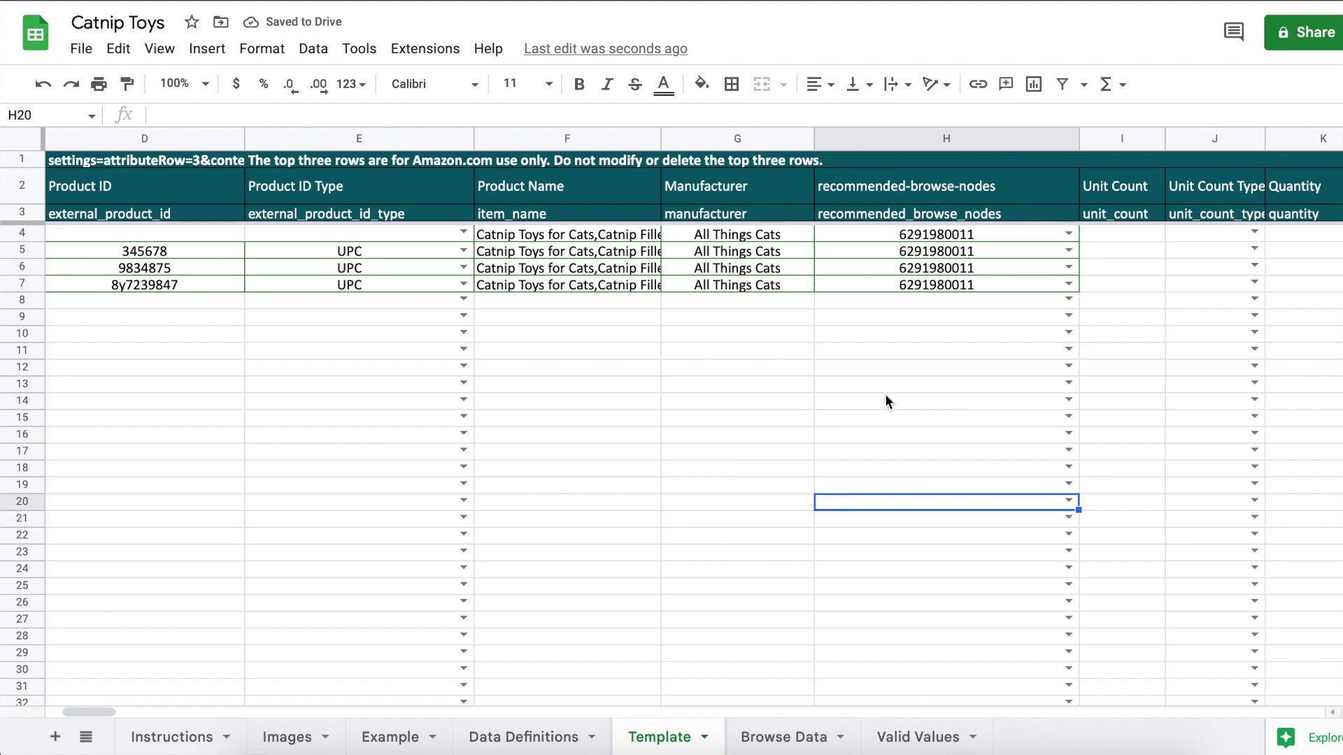
- Enter a Unit Count of 1 for the three child rows in I5:I7
{"action": "scroll", "coordinate": [886, 396], "scroll_direction": "right", "scroll_amount": 5}
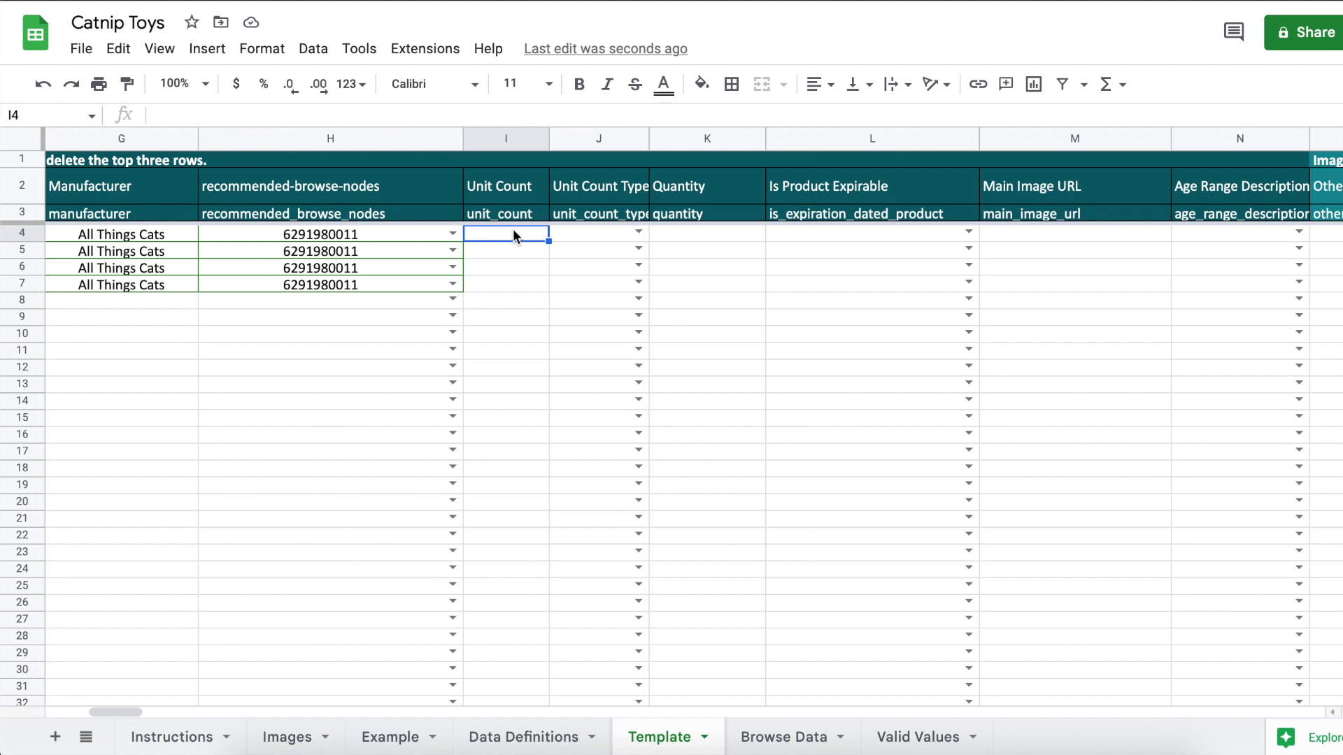
{"action": "left_click", "coordinate": [514, 249]}
{"action": "type", "text": "1"}
{"action": "key", "text": "Return"}
{"action": "type", "text": "1"}
{"action": "key", "text": "Return"}
{"action": "type", "text": "1"}
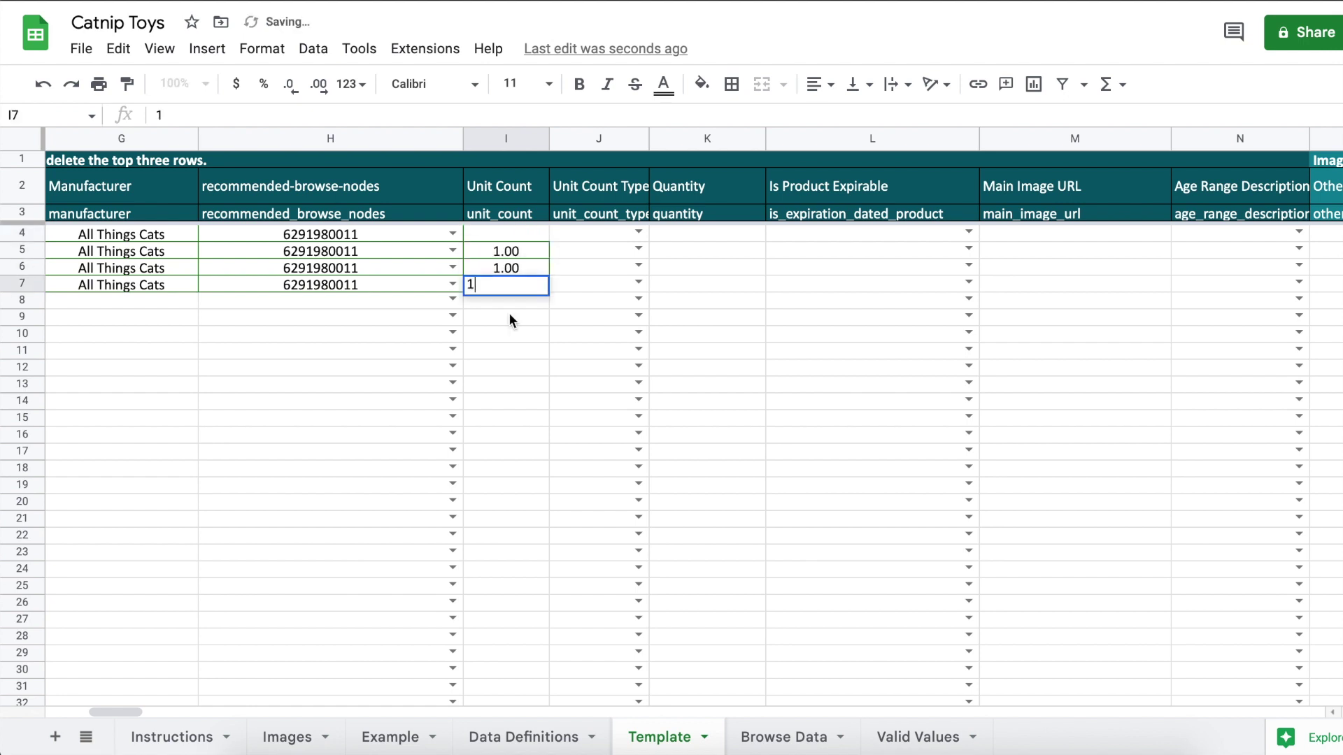
{"action": "left_click", "coordinate": [535, 355]}
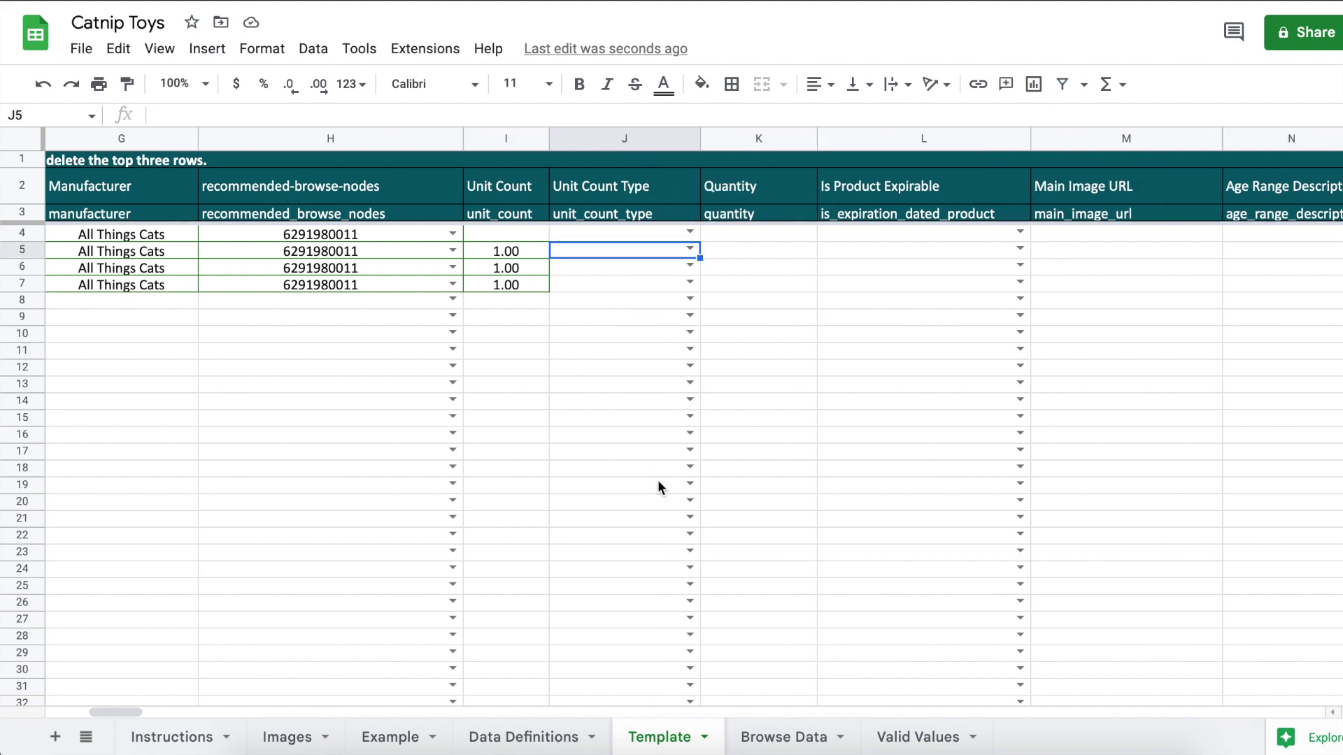
- Look up the allowed Unit Count Type values on the Valid Values sheet
{"action": "left_click", "coordinate": [909, 737]}
{"action": "left_click", "coordinate": [622, 392]}
{"action": "scroll", "coordinate": [417, 309], "scroll_direction": "up", "scroll_amount": 1}
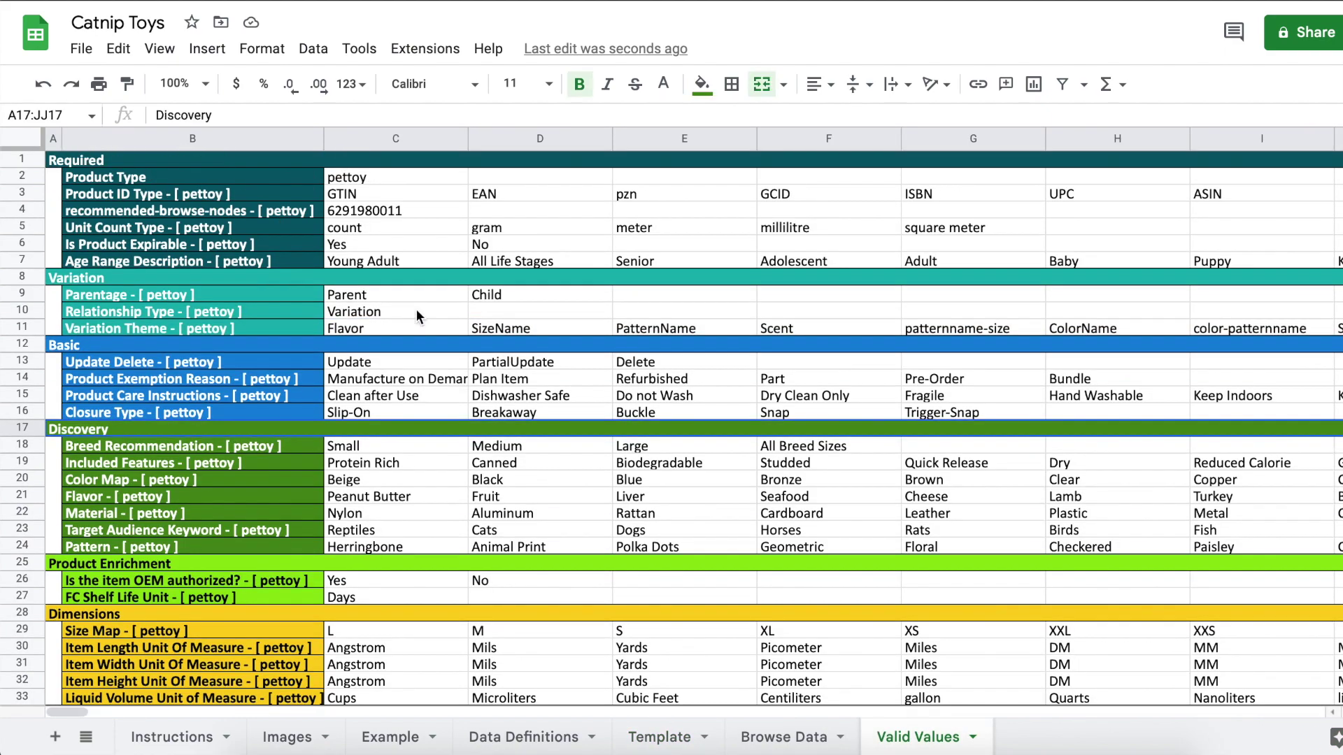
{"action": "scroll", "coordinate": [417, 296], "scroll_direction": "down", "scroll_amount": 2}
{"action": "scroll", "coordinate": [416, 296], "scroll_direction": "up", "scroll_amount": 2}
{"action": "left_click", "coordinate": [22, 228]}
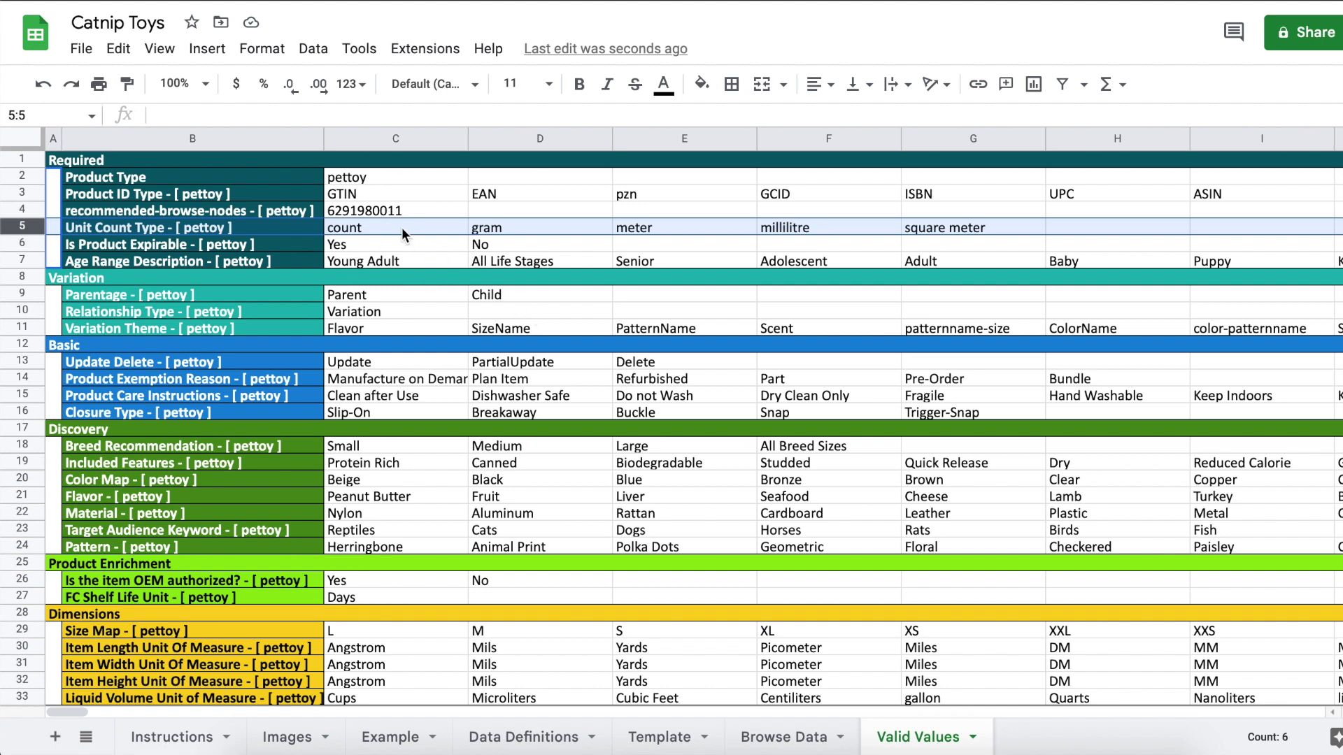
- Set Unit Count Type to Count in J5 and fill it down to J7
{"action": "left_click", "coordinate": [659, 737]}
{"action": "type", "text": "Count"}
{"action": "key", "text": "Return"}
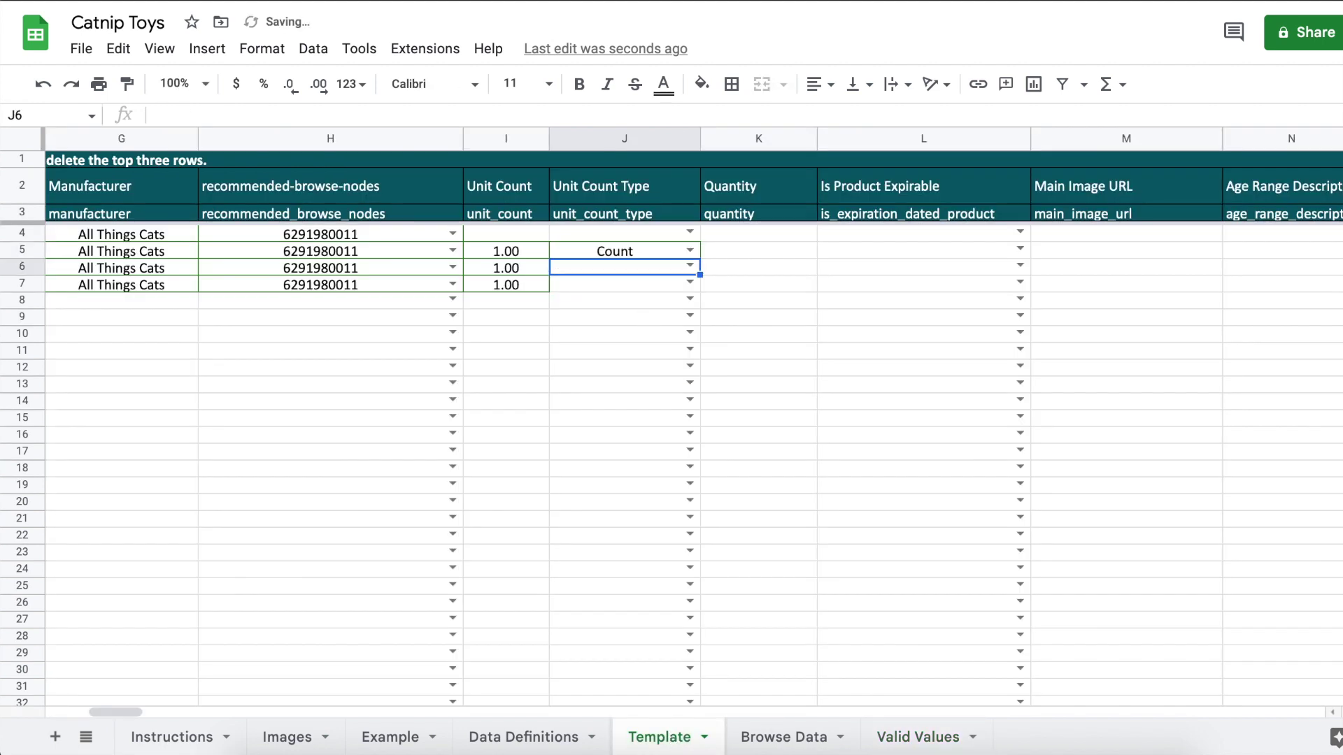
{"action": "left_click", "coordinate": [624, 251]}
{"action": "double_click", "coordinate": [699, 258]}
{"action": "left_click", "coordinate": [644, 404]}
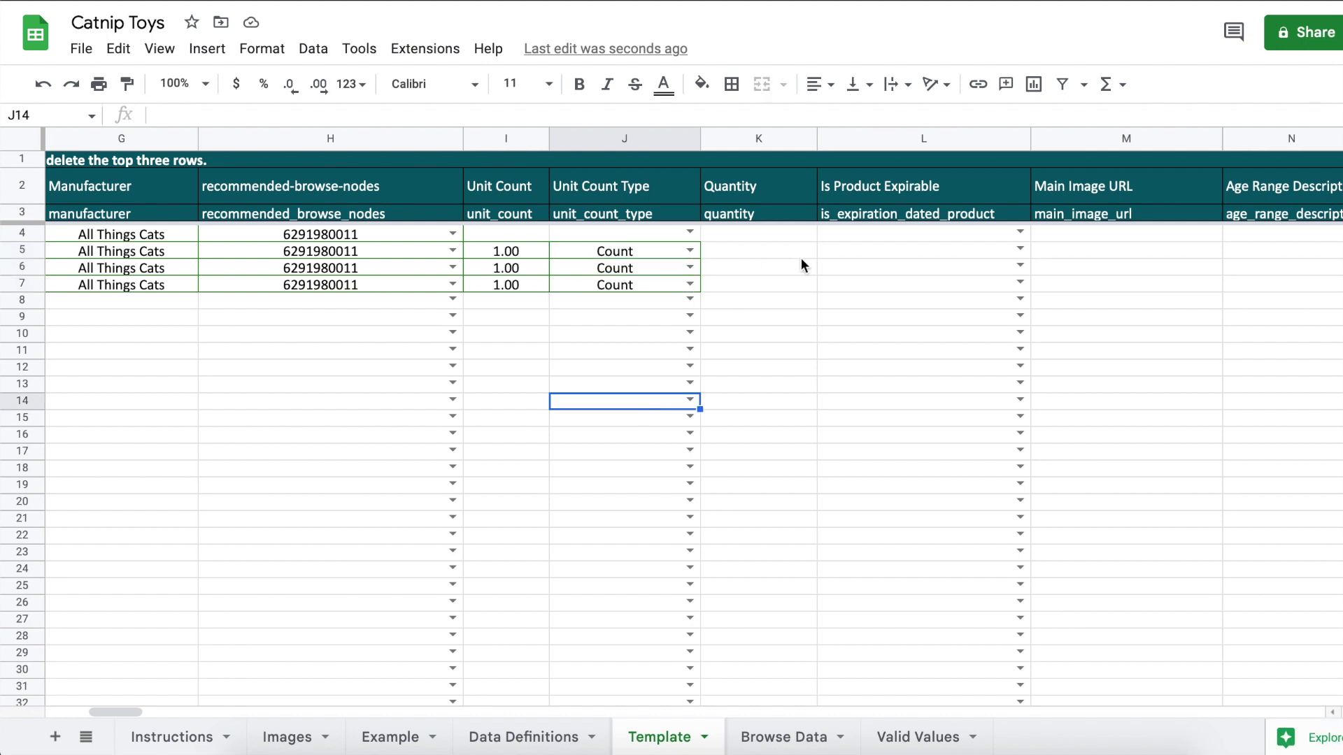
- Enter Quantity 0 for the three child rows in K5:K7
{"action": "left_click", "coordinate": [760, 250]}
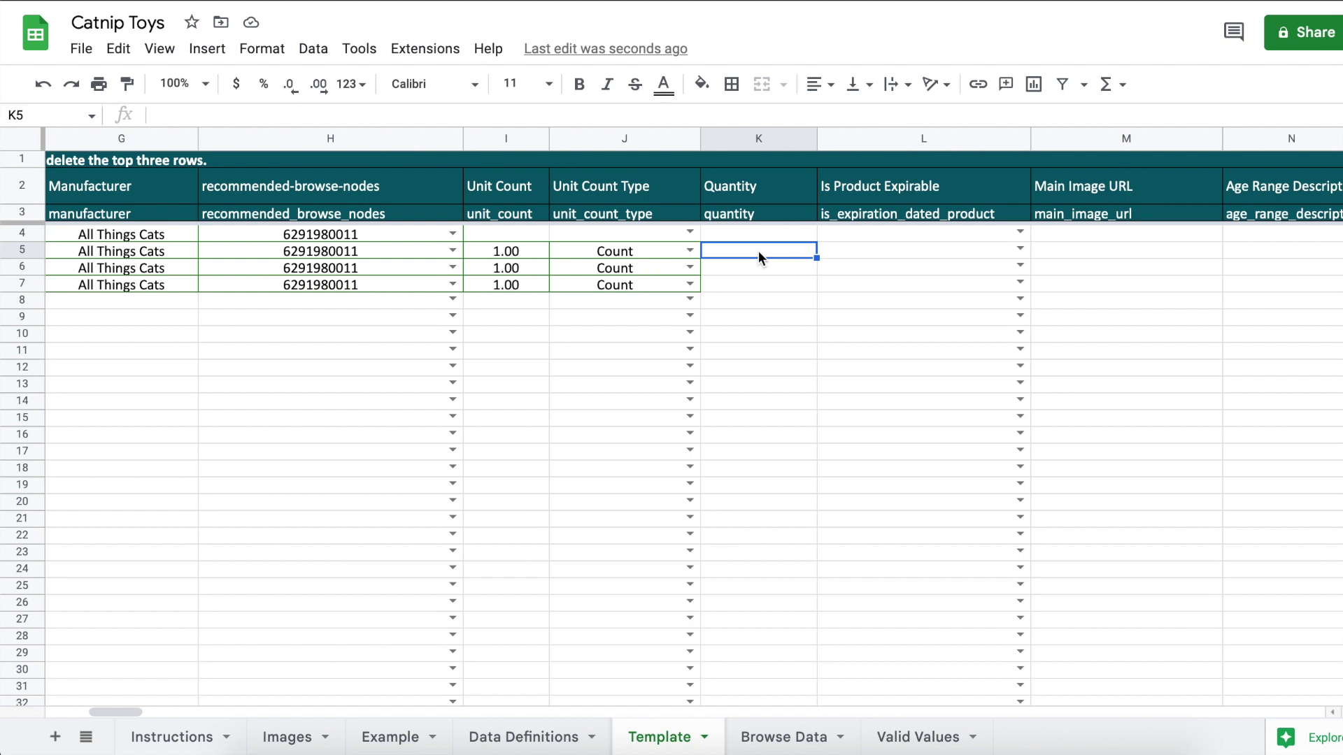
{"action": "type", "text": "0"}
{"action": "key", "text": "Return"}
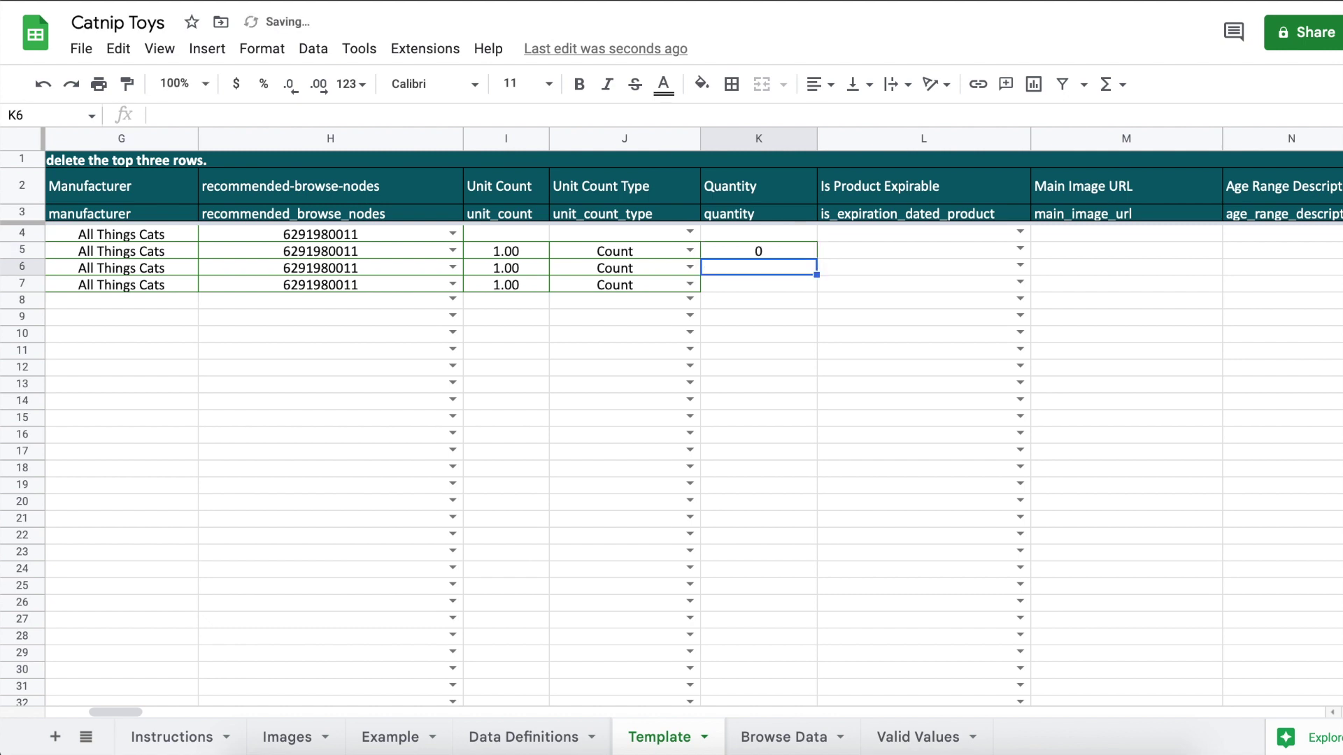
{"action": "type", "text": "0"}
{"action": "key", "text": "Return"}
{"action": "type", "text": "0"}
{"action": "key", "text": "Return"}
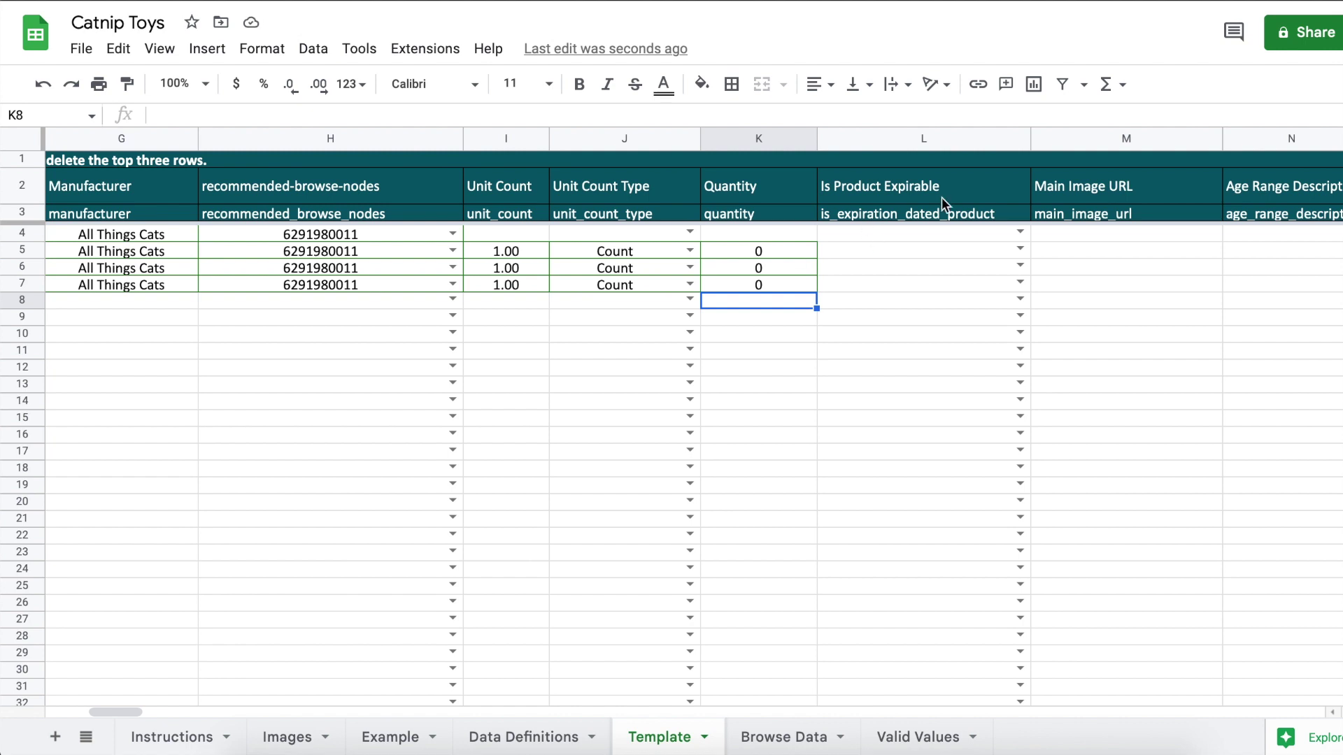
- Set Is Product Expirable to No for the three child rows in L5:L7
{"action": "left_click", "coordinate": [841, 249]}
{"action": "type", "text": "No"}
{"action": "key", "text": "Return"}
{"action": "type", "text": "no"}
{"action": "key", "text": "Return"}
{"action": "type", "text": "No"}
{"action": "key", "text": "Return"}
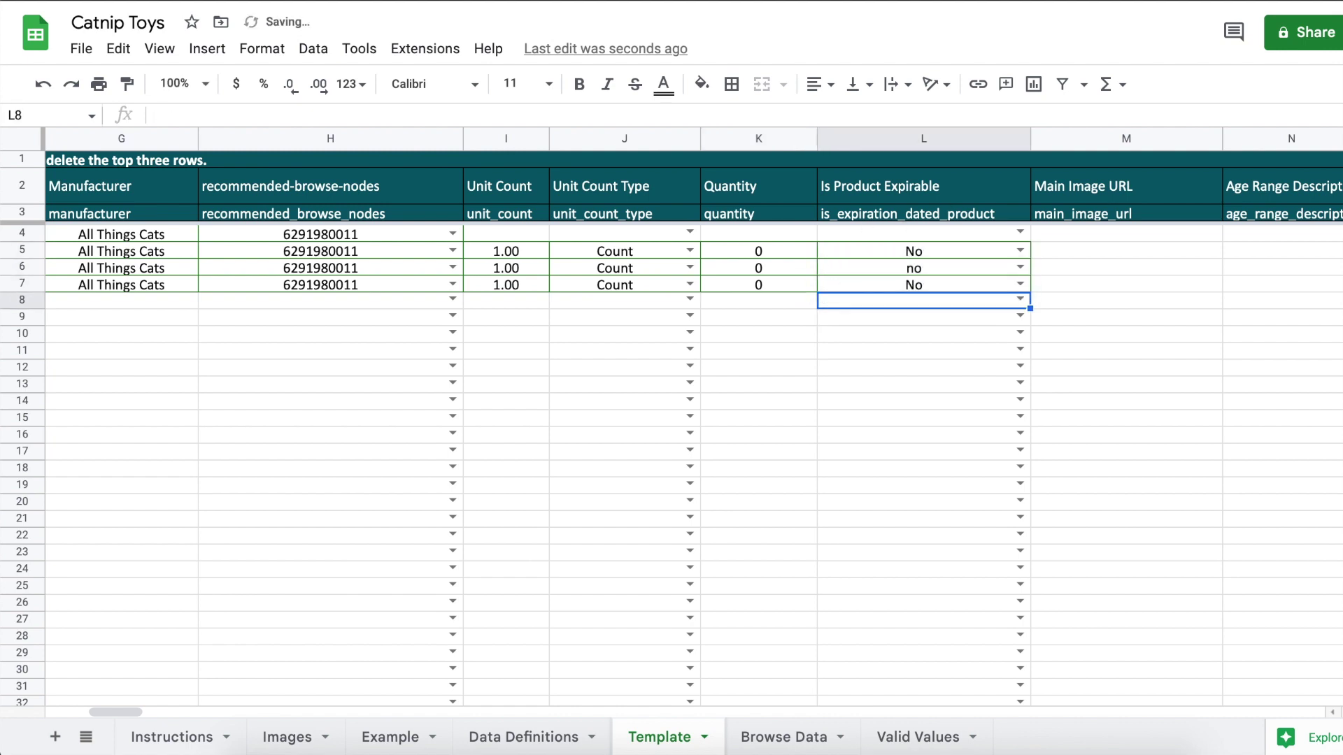
{"action": "left_click", "coordinate": [1084, 250]}
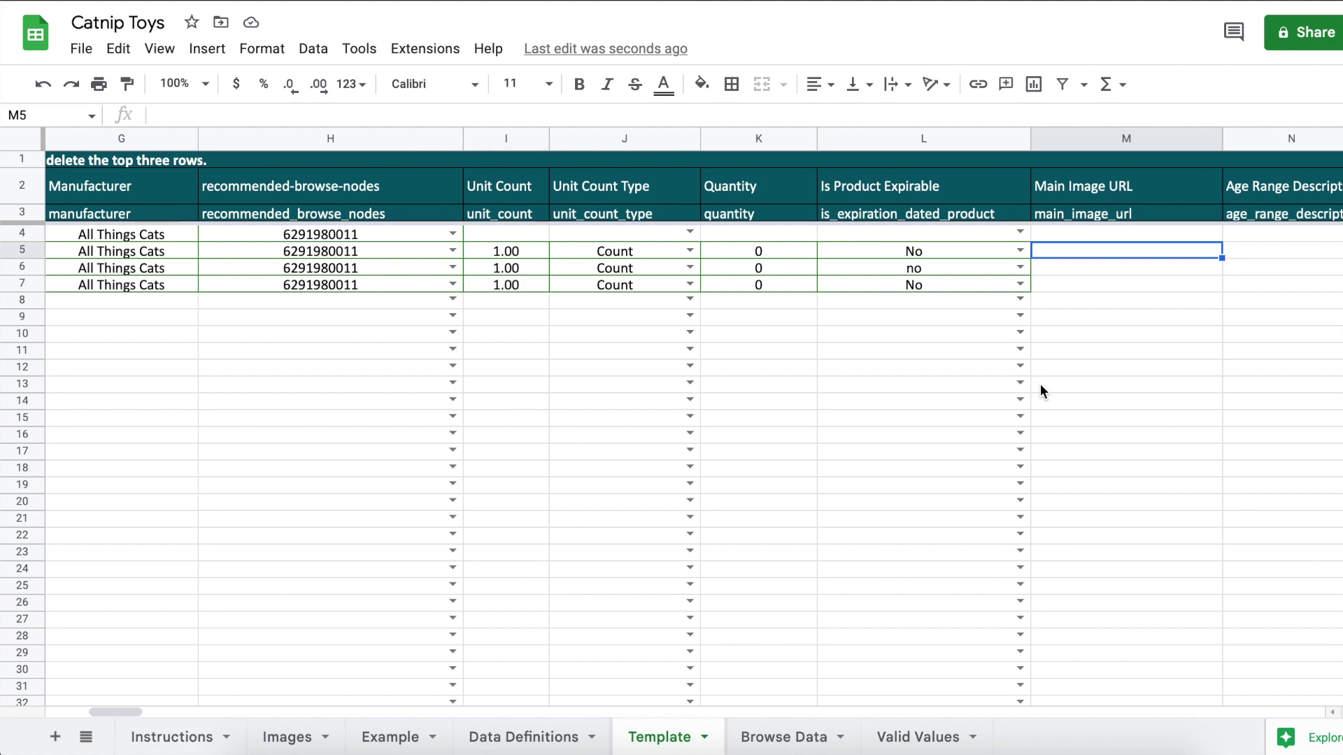
{"action": "scroll", "coordinate": [1039, 384], "scroll_direction": "right", "scroll_amount": 2}
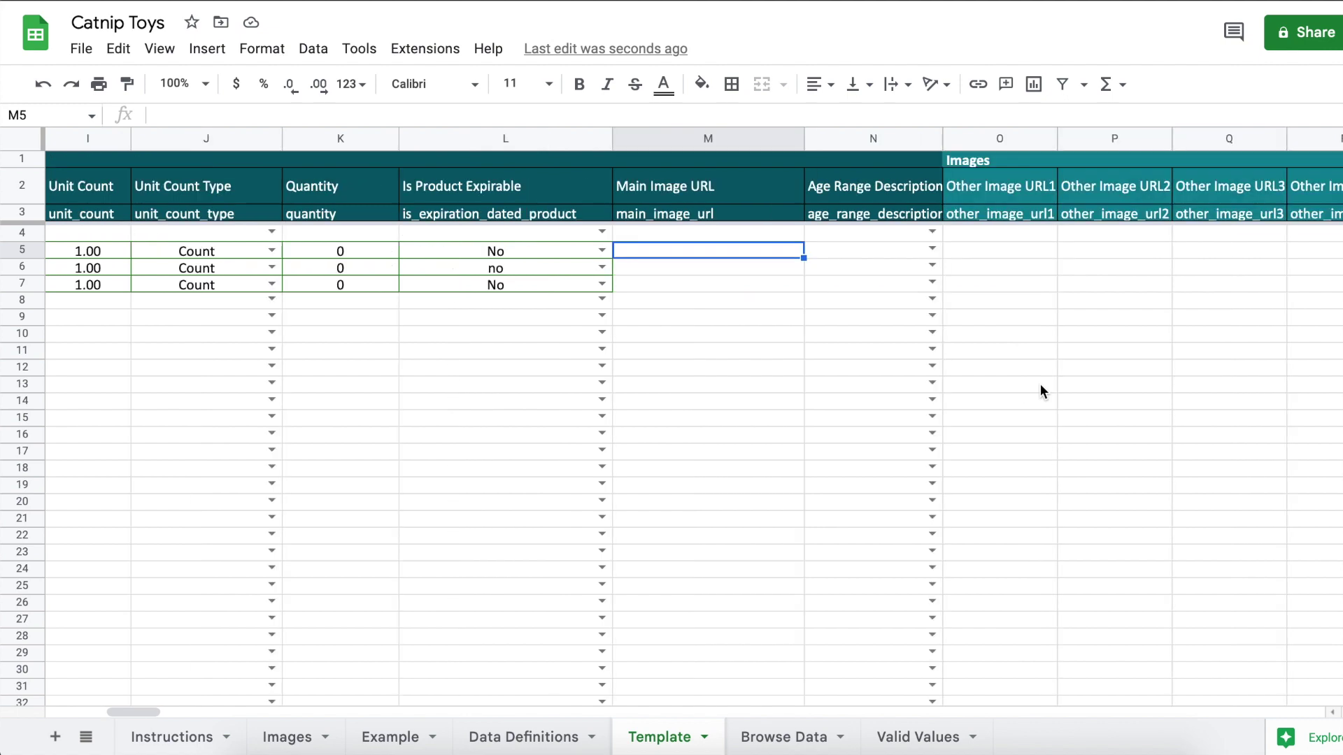
- Set Parentage to Parent in X4 and Child in X5 through X7
{"action": "scroll", "coordinate": [892, 317], "scroll_direction": "right", "scroll_amount": 12}
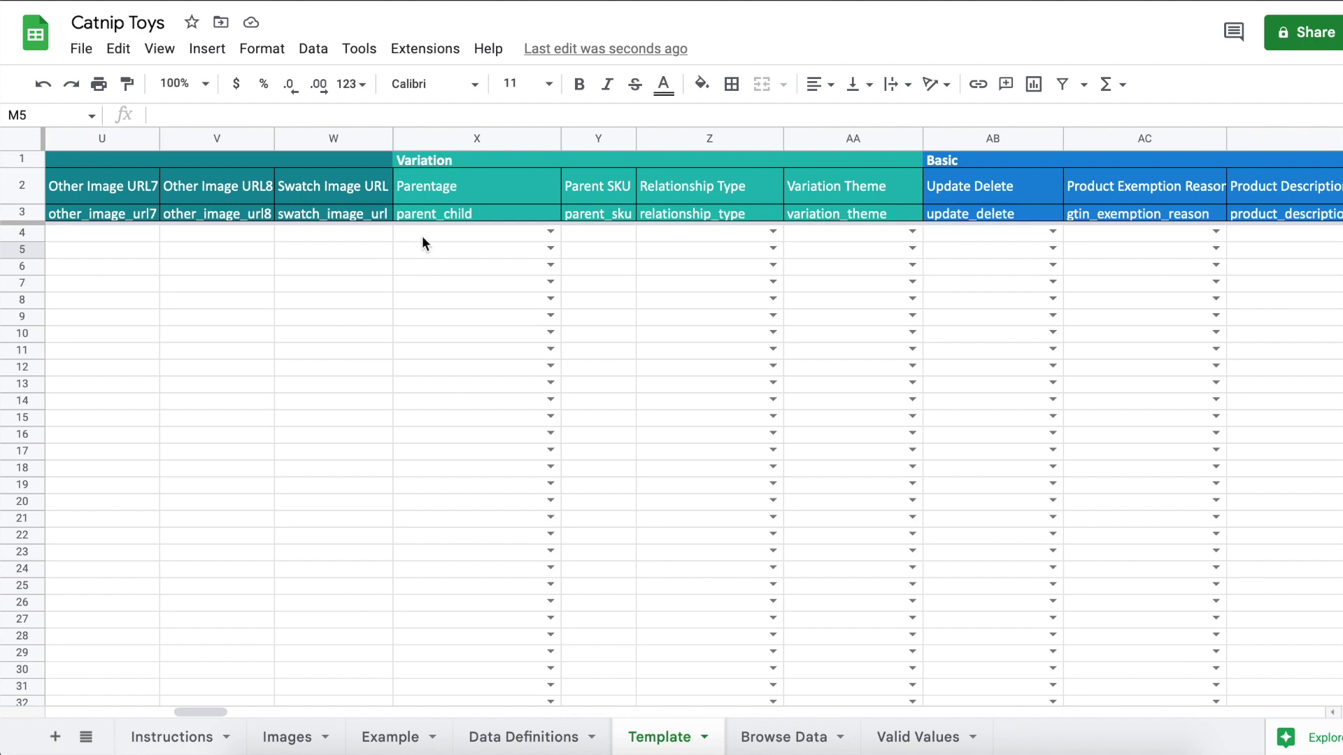
{"action": "left_click", "coordinate": [442, 237]}
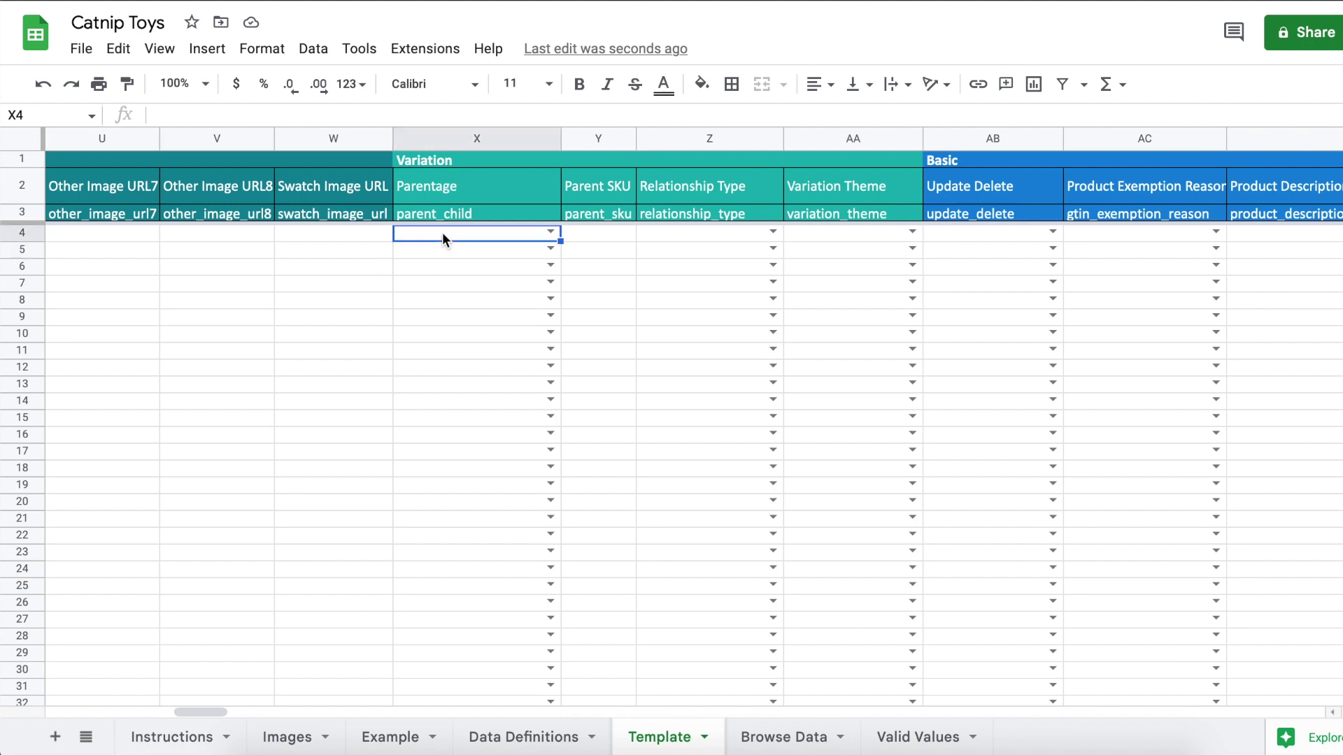
{"action": "type", "text": "Parent"}
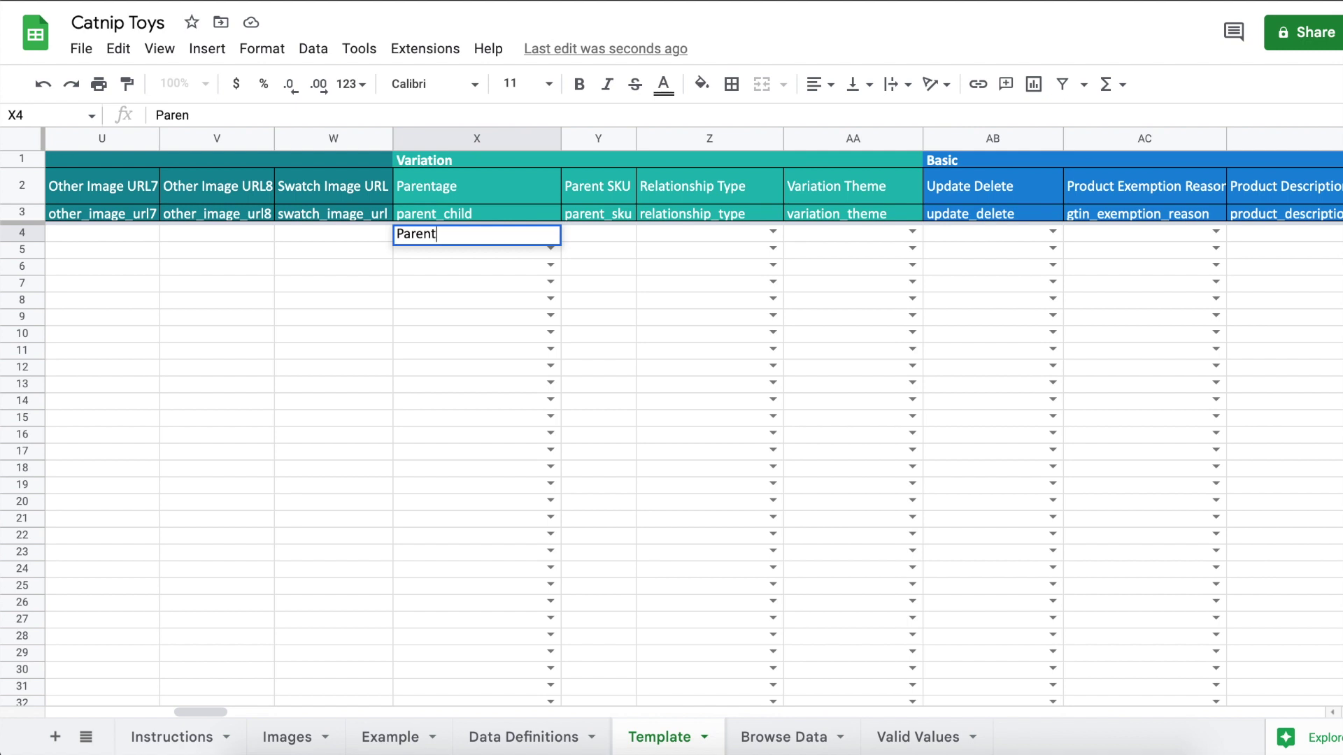
{"action": "key", "text": "Return"}
{"action": "type", "text": "Child"}
{"action": "key", "text": "Return"}
{"action": "type", "text": "Chil"}
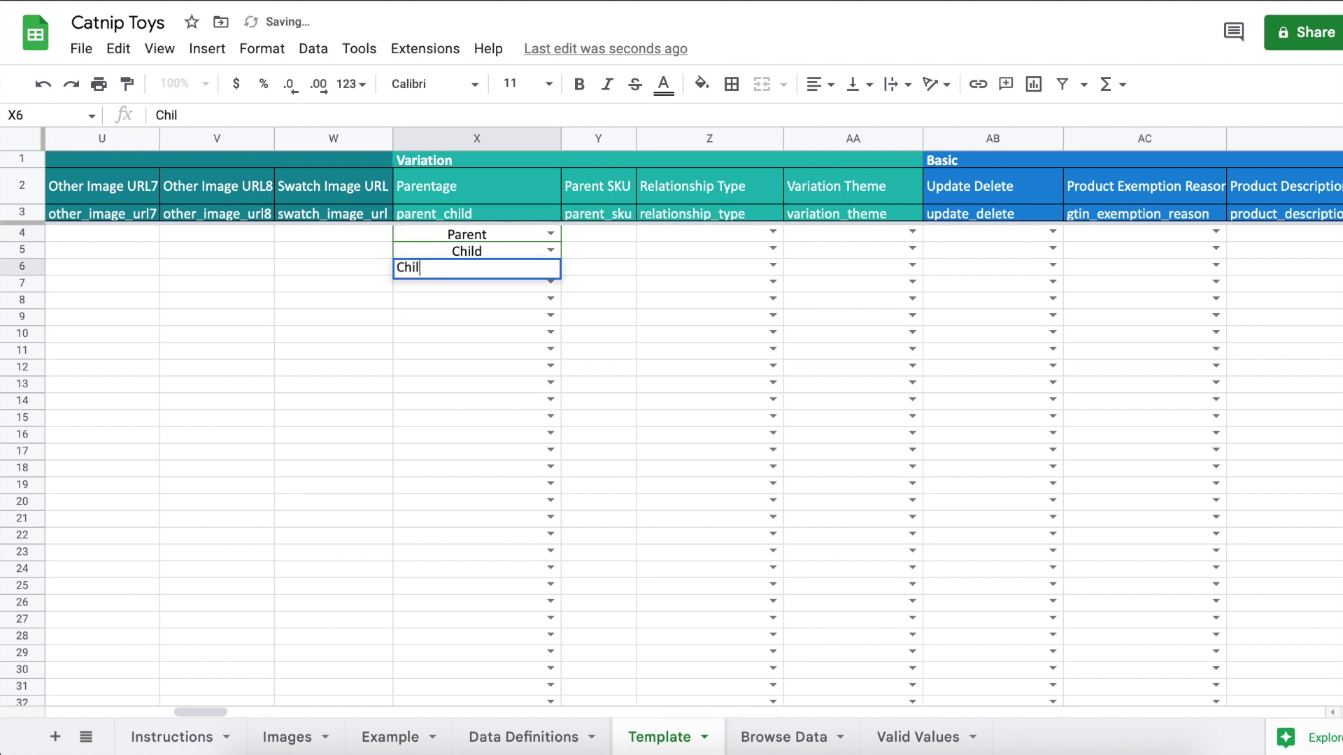
{"action": "type", "text": "d"}
{"action": "key", "text": "Return"}
{"action": "type", "text": "Child"}
{"action": "key", "text": "Return"}
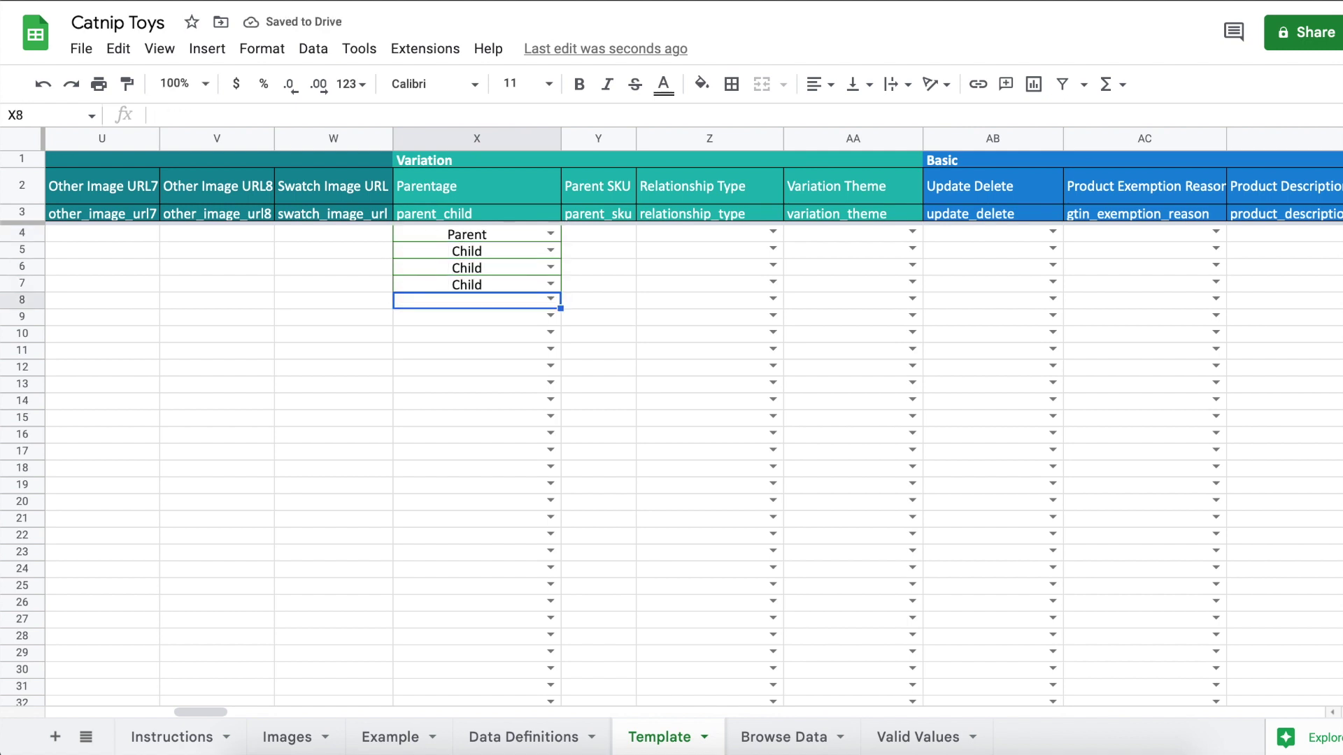
- Copy the parent's Seller SKU CATNIP-TOYS from B4
{"action": "left_click", "coordinate": [600, 237]}
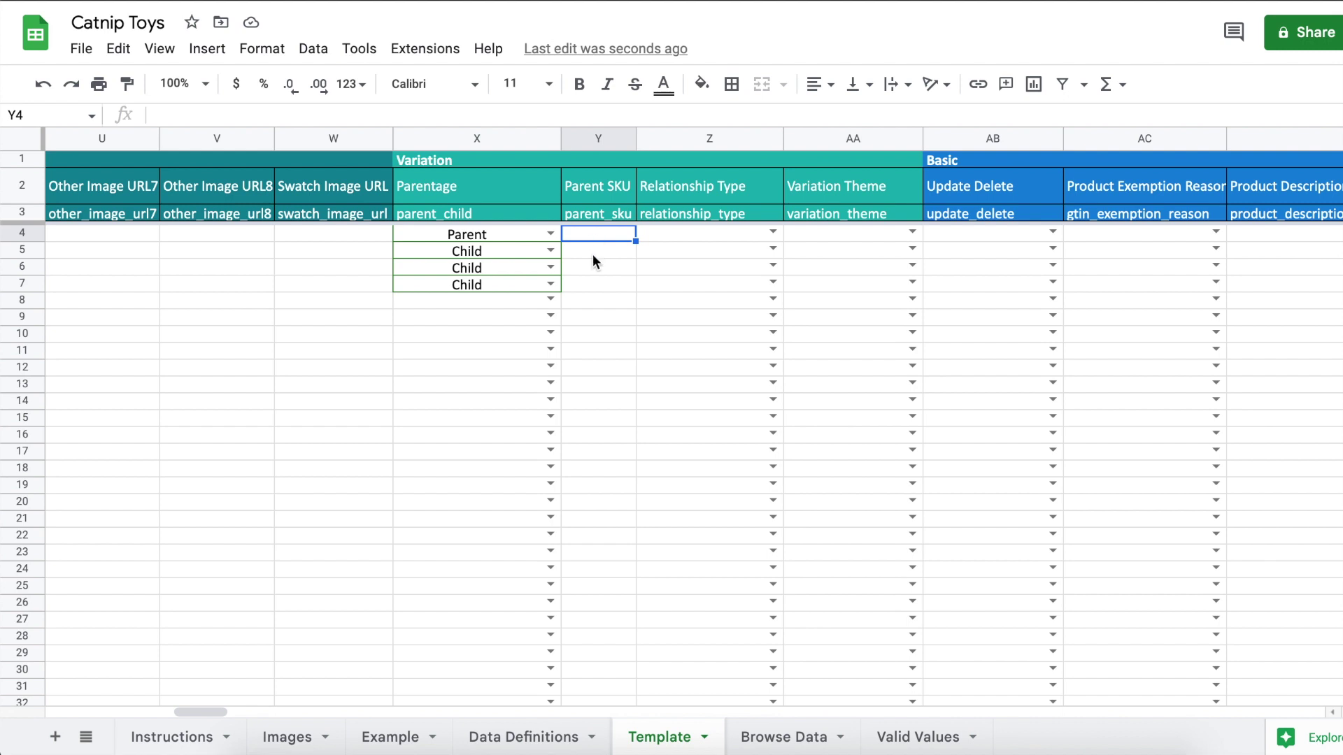
{"action": "left_click_drag", "start_coordinate": [593, 253], "coordinate": [590, 284]}
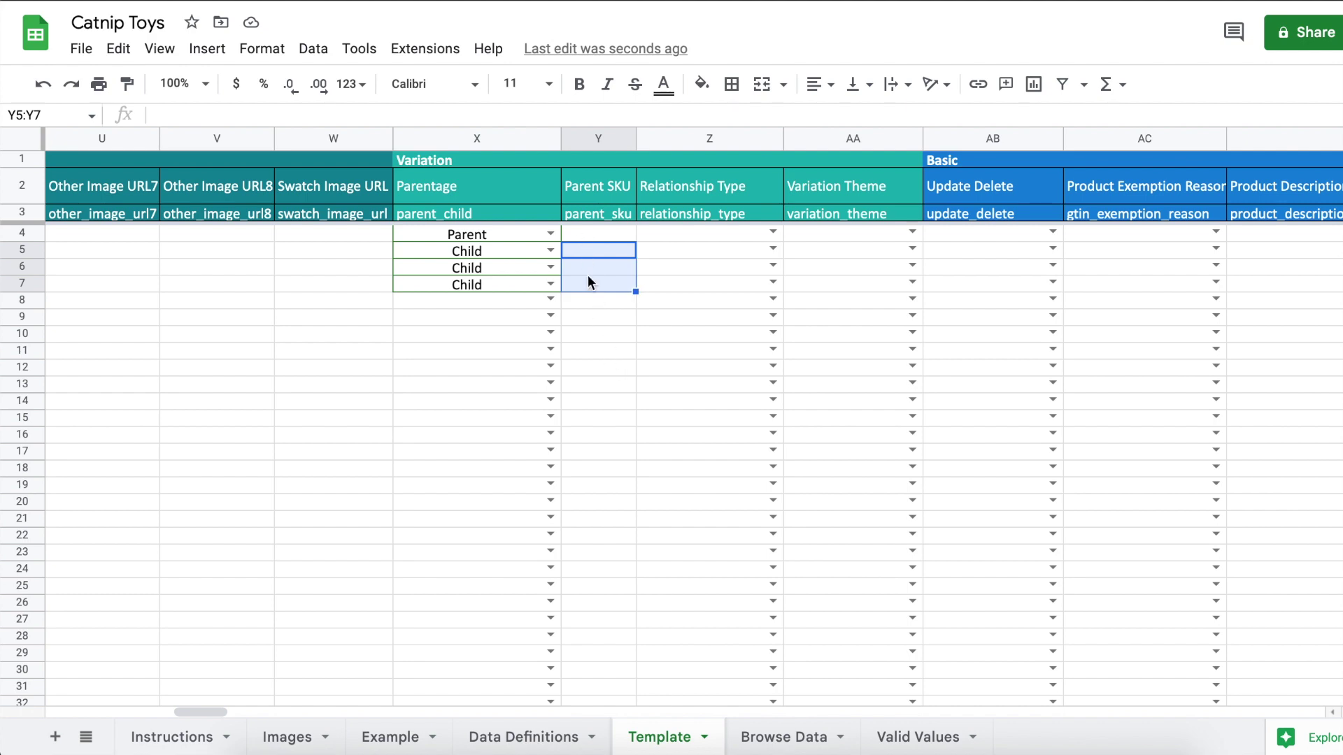
{"action": "left_click", "coordinate": [594, 236]}
{"action": "scroll", "coordinate": [576, 287], "scroll_direction": "left", "scroll_amount": 10}
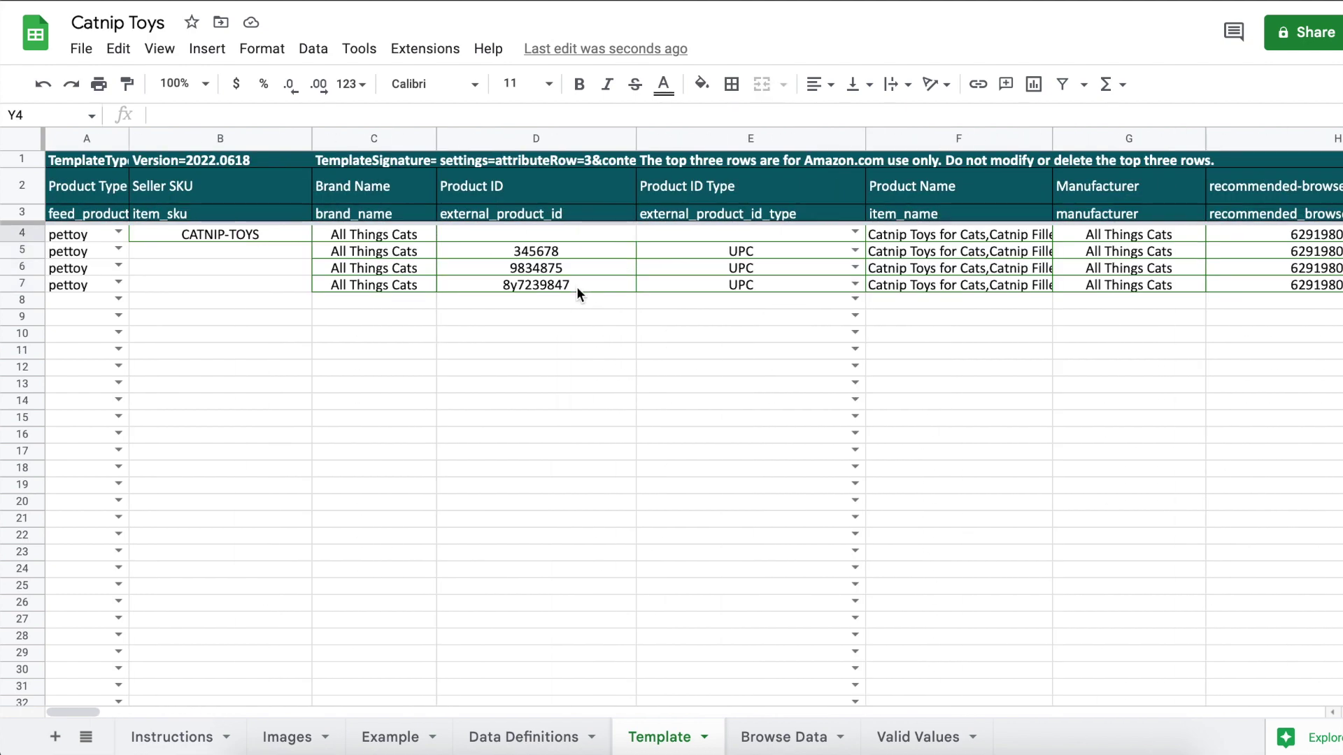
{"action": "left_click", "coordinate": [288, 236]}
{"action": "triple_click", "coordinate": [267, 114]}
{"action": "key", "text": "ctrl+c"}
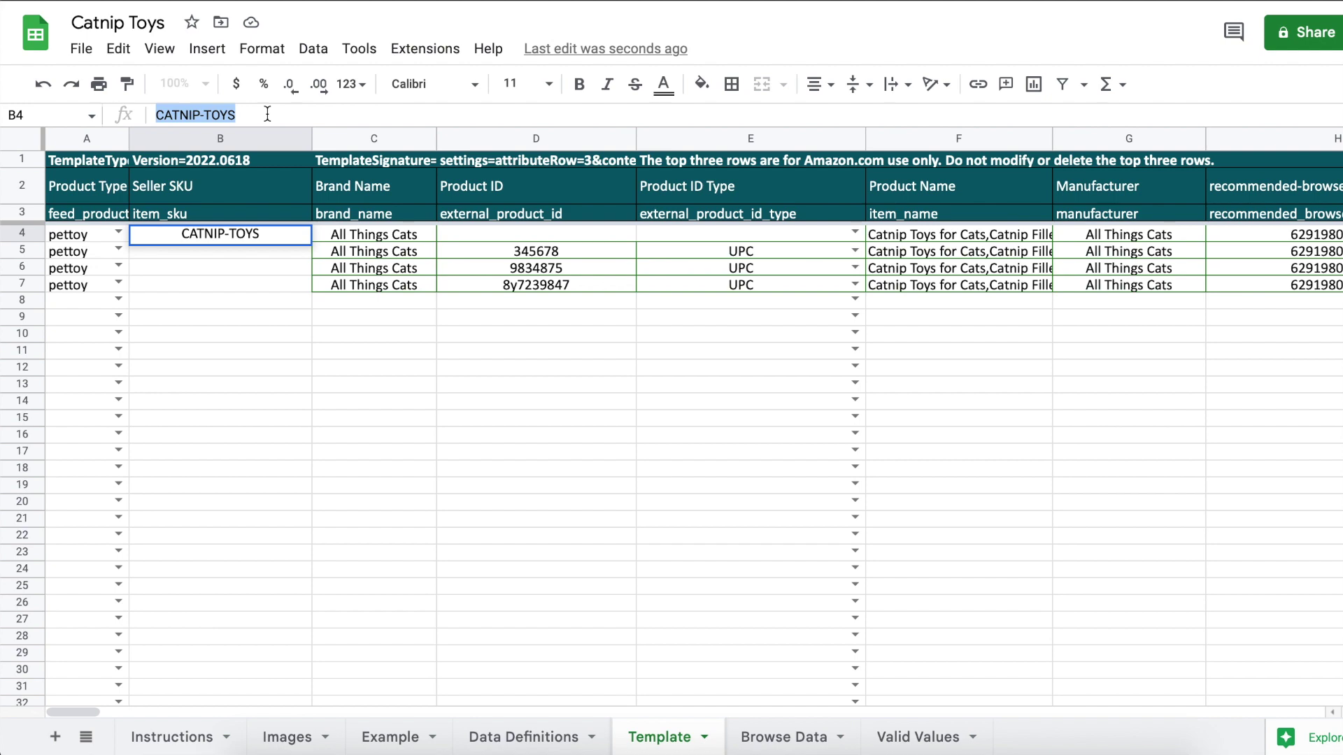
- Paste CATNIP-TOYS as the Parent SKU in Y5, Y6 and Y7
{"action": "scroll", "coordinate": [383, 367], "scroll_direction": "right", "scroll_amount": 10}
{"action": "left_click", "coordinate": [594, 252]}
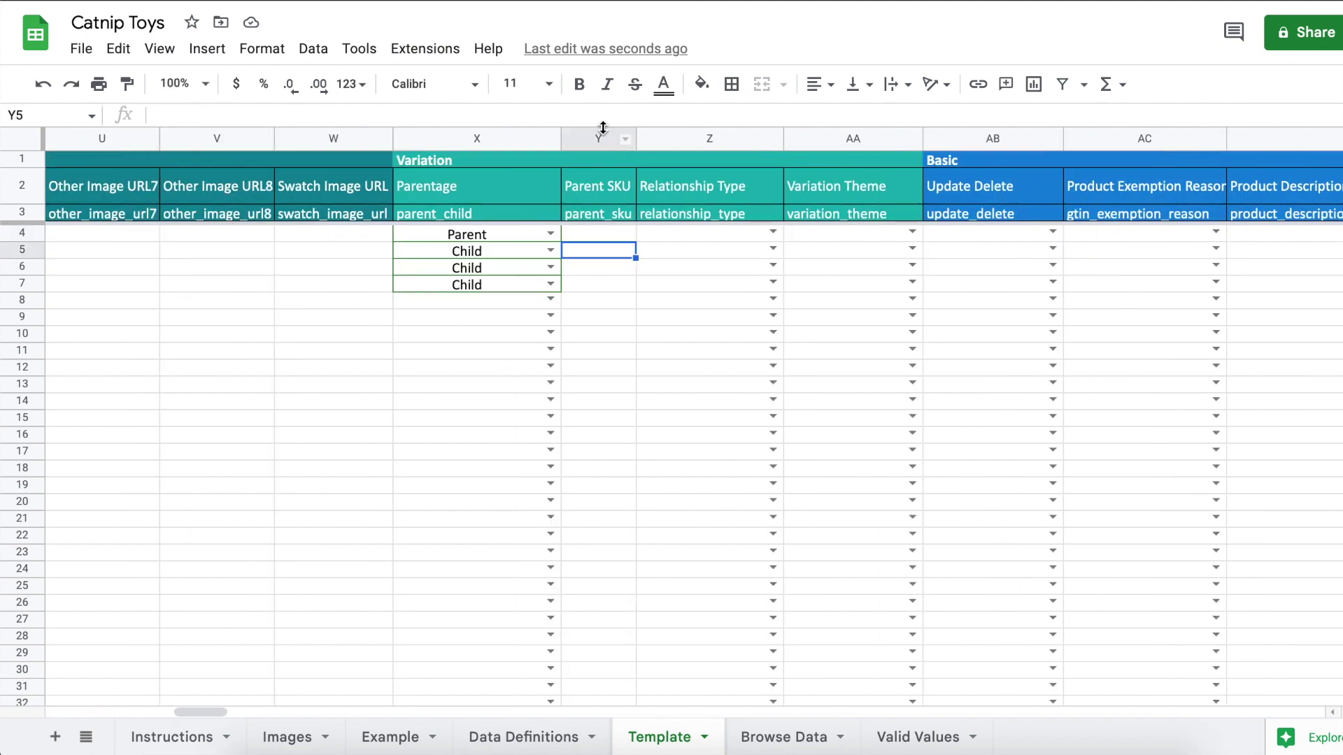
{"action": "key", "text": "ctrl+v"}
{"action": "key", "text": "Down"}
{"action": "key", "text": "ctrl+v"}
{"action": "key", "text": "Down"}
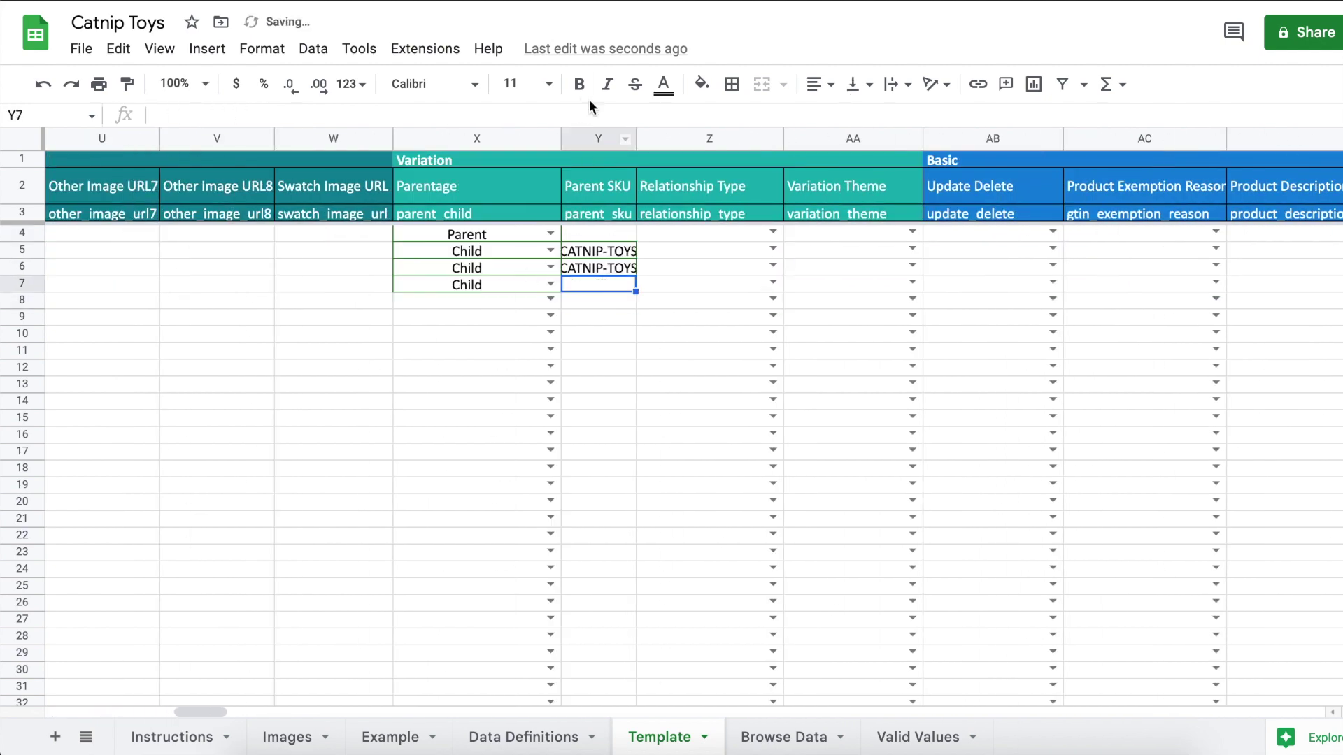
{"action": "key", "text": "ctrl+v"}
{"action": "left_click", "coordinate": [642, 402]}
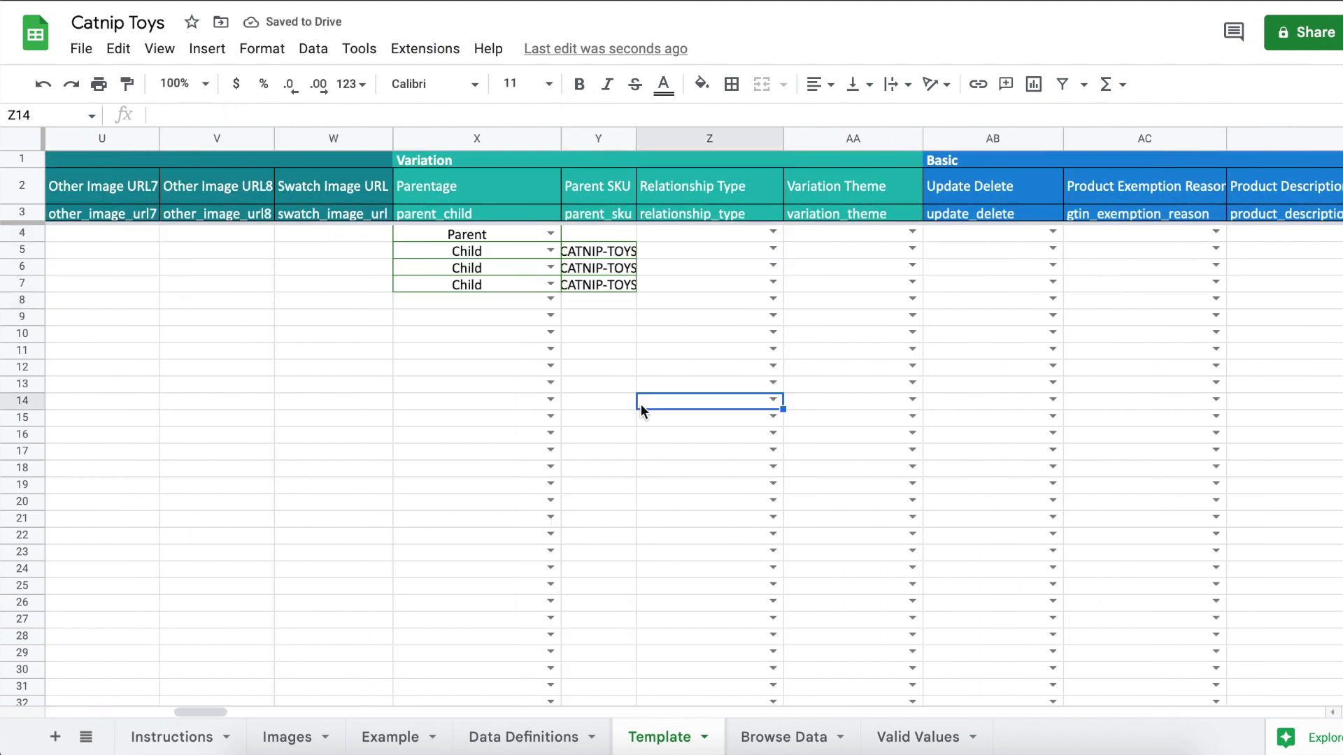
- Set Relationship Type to Variation for the child rows in Z5:Z7
{"action": "left_click", "coordinate": [694, 232]}
{"action": "left_click", "coordinate": [691, 253]}
{"action": "type", "text": "Variation"}
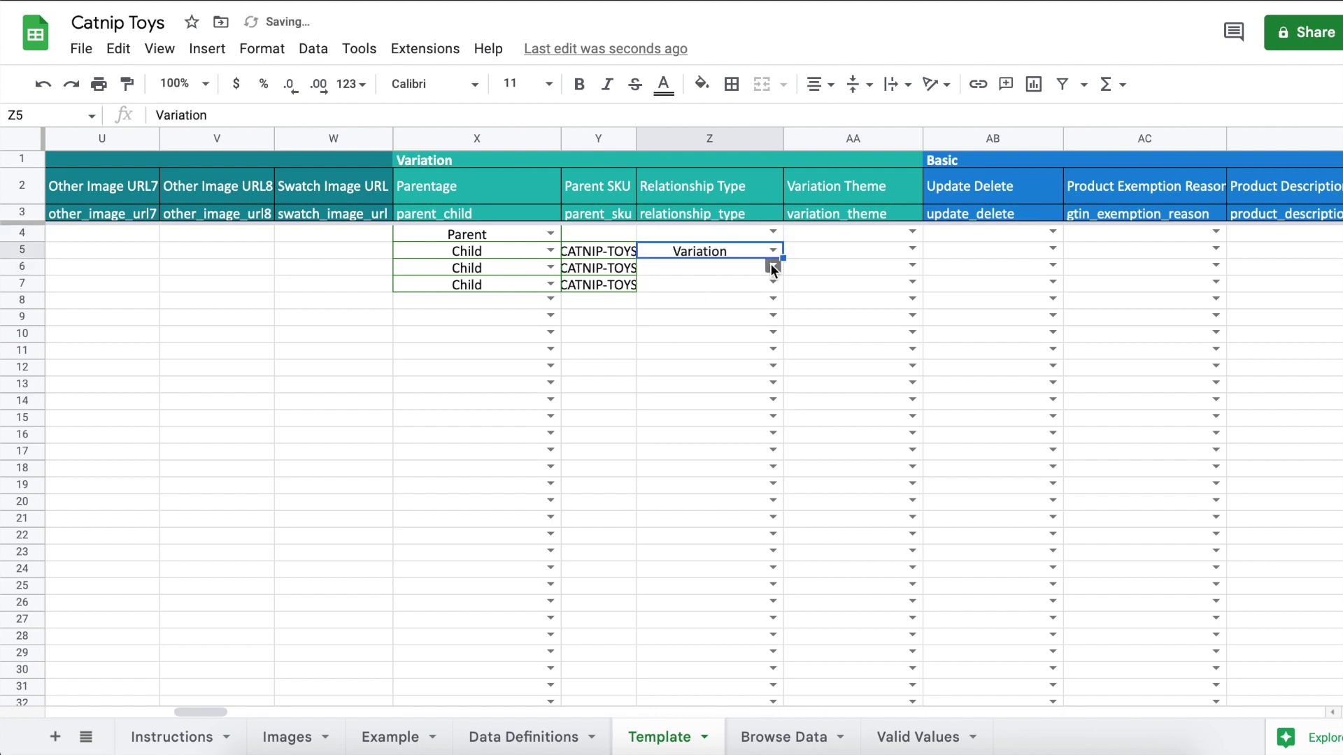
{"action": "left_click_drag", "start_coordinate": [783, 259], "coordinate": [782, 290]}
{"action": "left_click", "coordinate": [815, 253]}
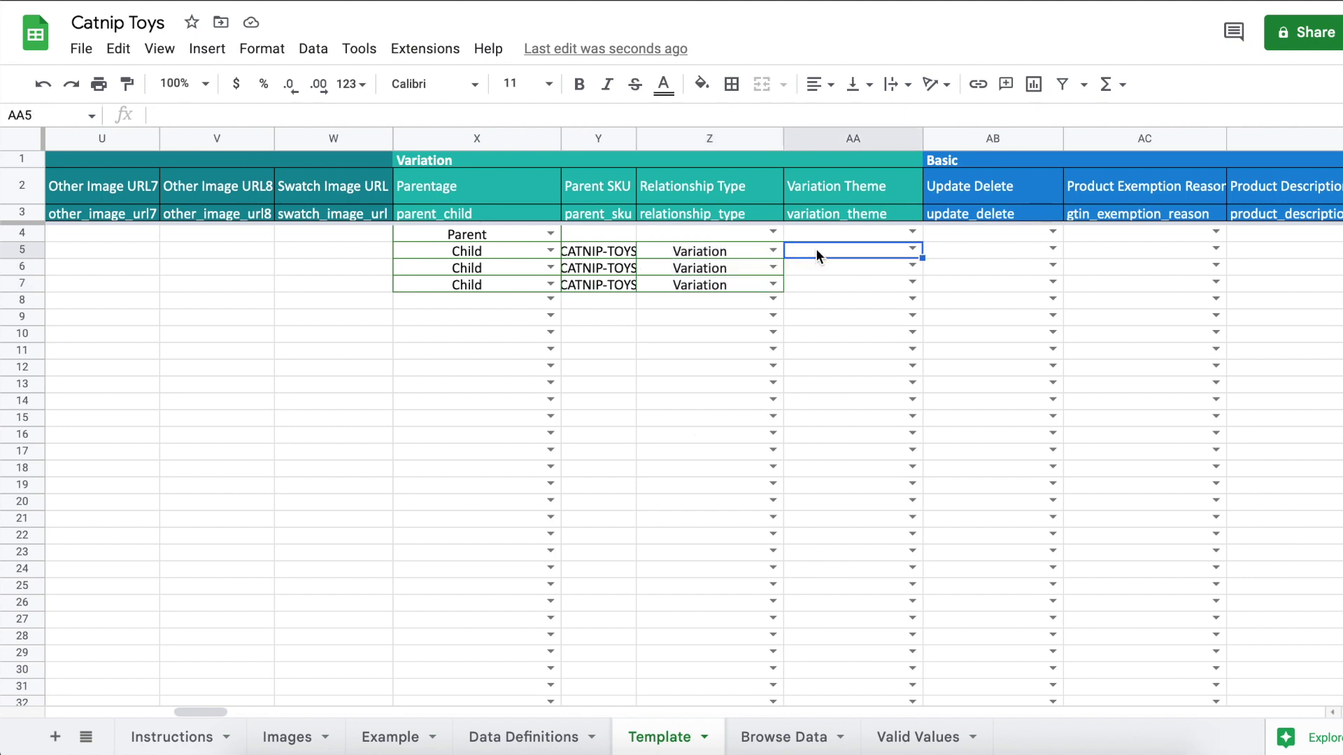
- Look up the allowed Variation Theme options on the Valid Values sheet
{"action": "left_click", "coordinate": [926, 738]}
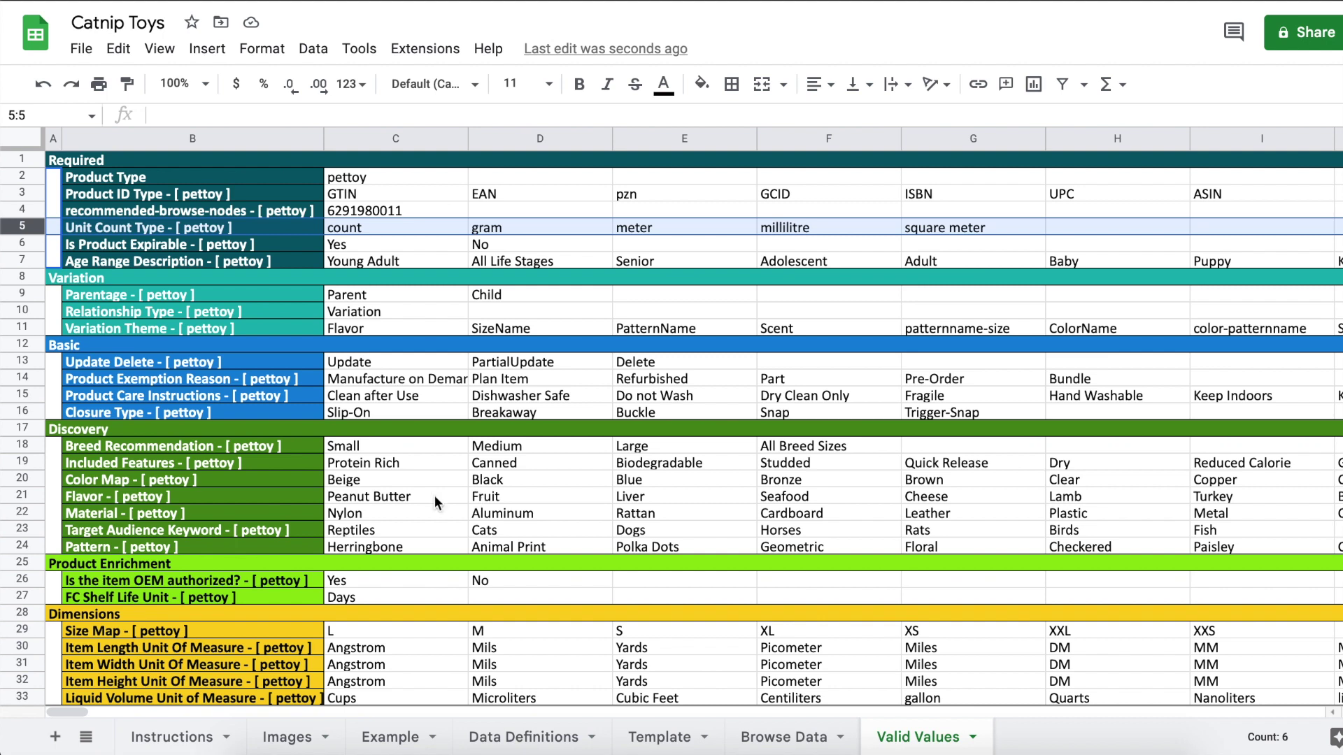
{"action": "left_click", "coordinate": [22, 327]}
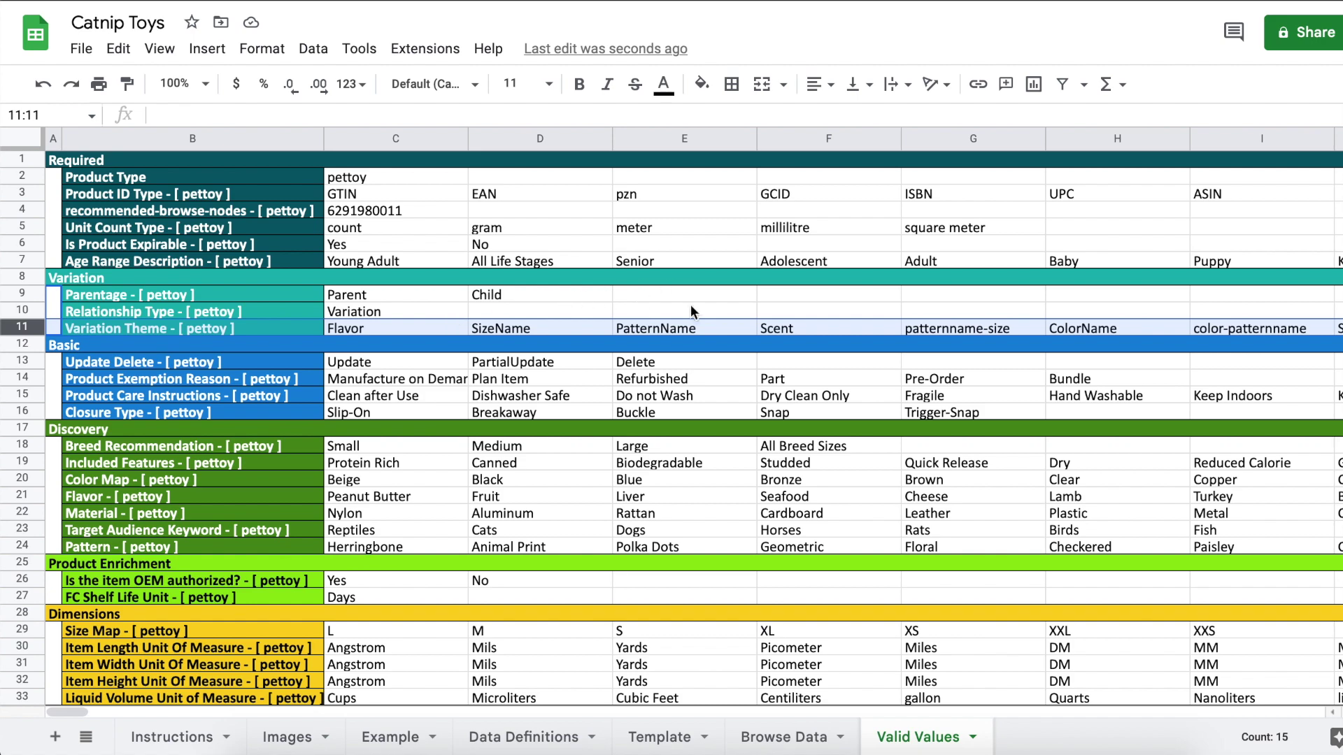
{"action": "scroll", "coordinate": [849, 316], "scroll_direction": "right", "scroll_amount": 3}
{"action": "scroll", "coordinate": [1053, 329], "scroll_direction": "right", "scroll_amount": 3}
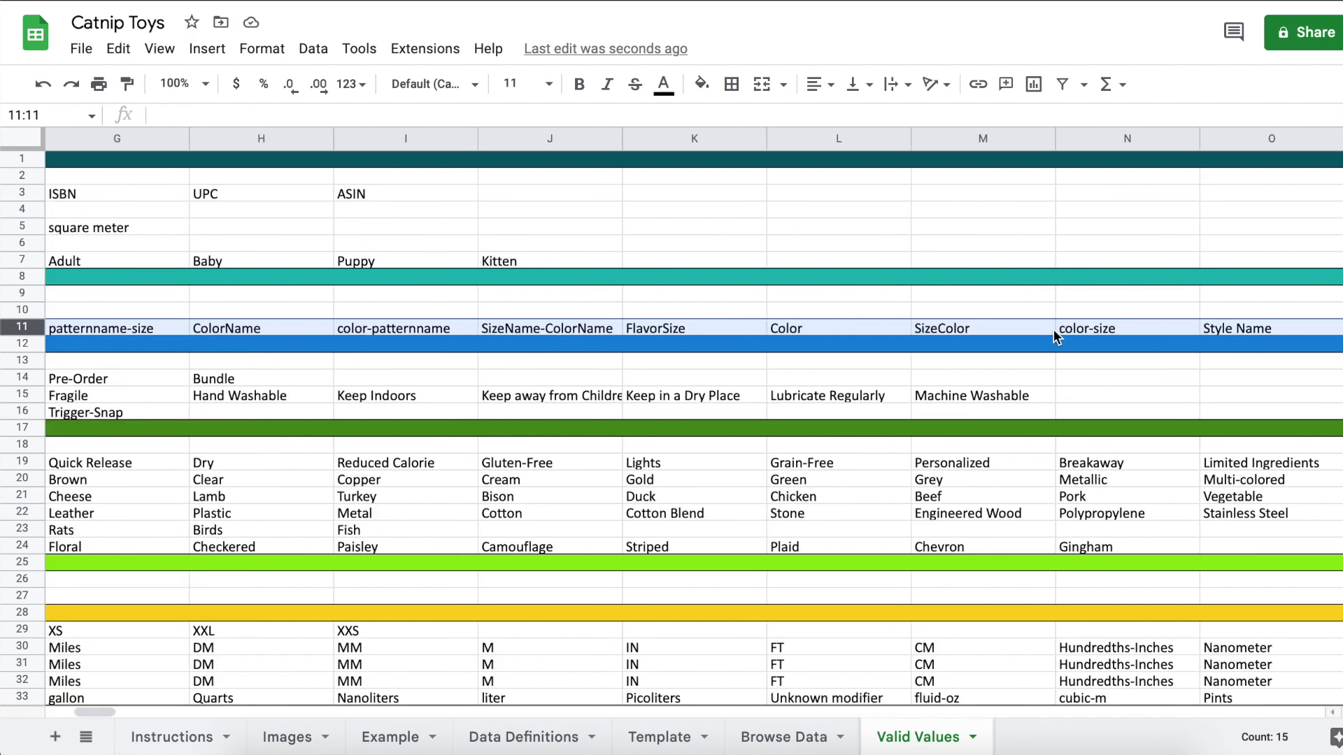
{"action": "scroll", "coordinate": [1053, 329], "scroll_direction": "right", "scroll_amount": 1}
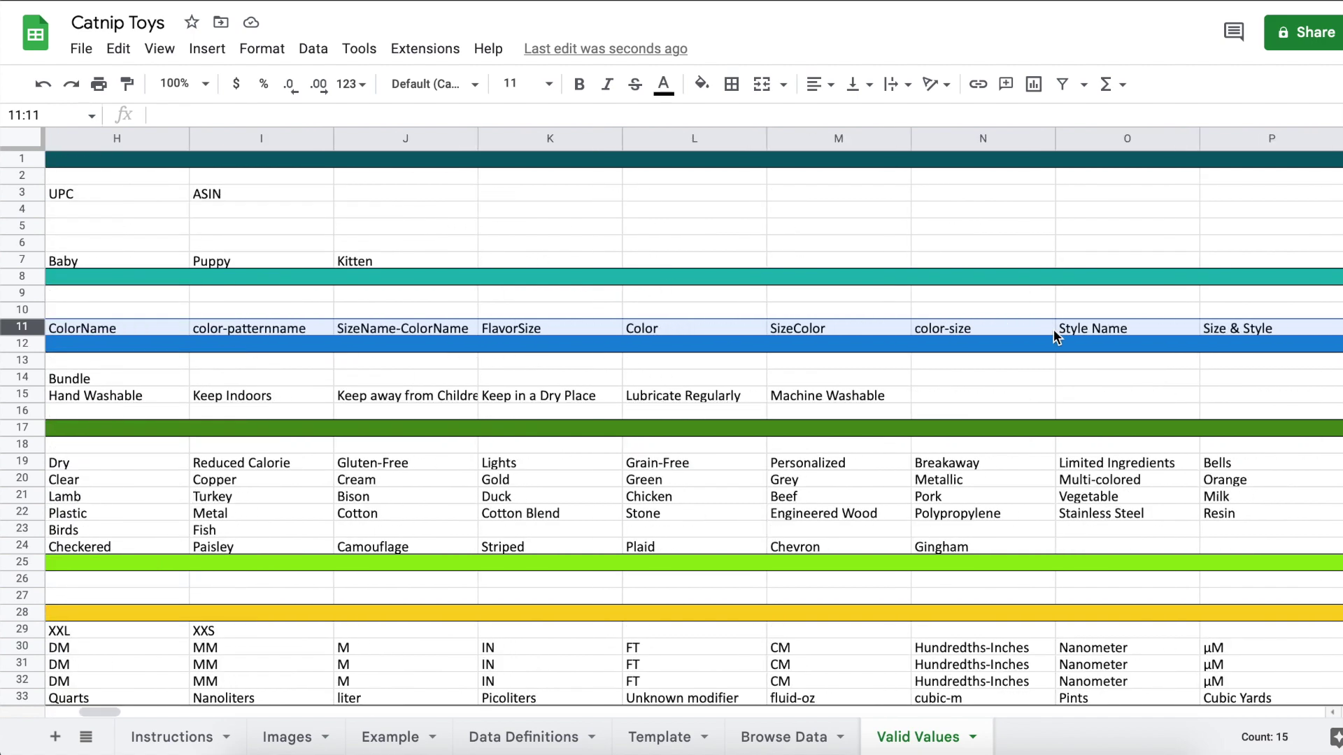
{"action": "scroll", "coordinate": [1054, 332], "scroll_direction": "right", "scroll_amount": 1}
{"action": "scroll", "coordinate": [1053, 330], "scroll_direction": "left", "scroll_amount": 8}
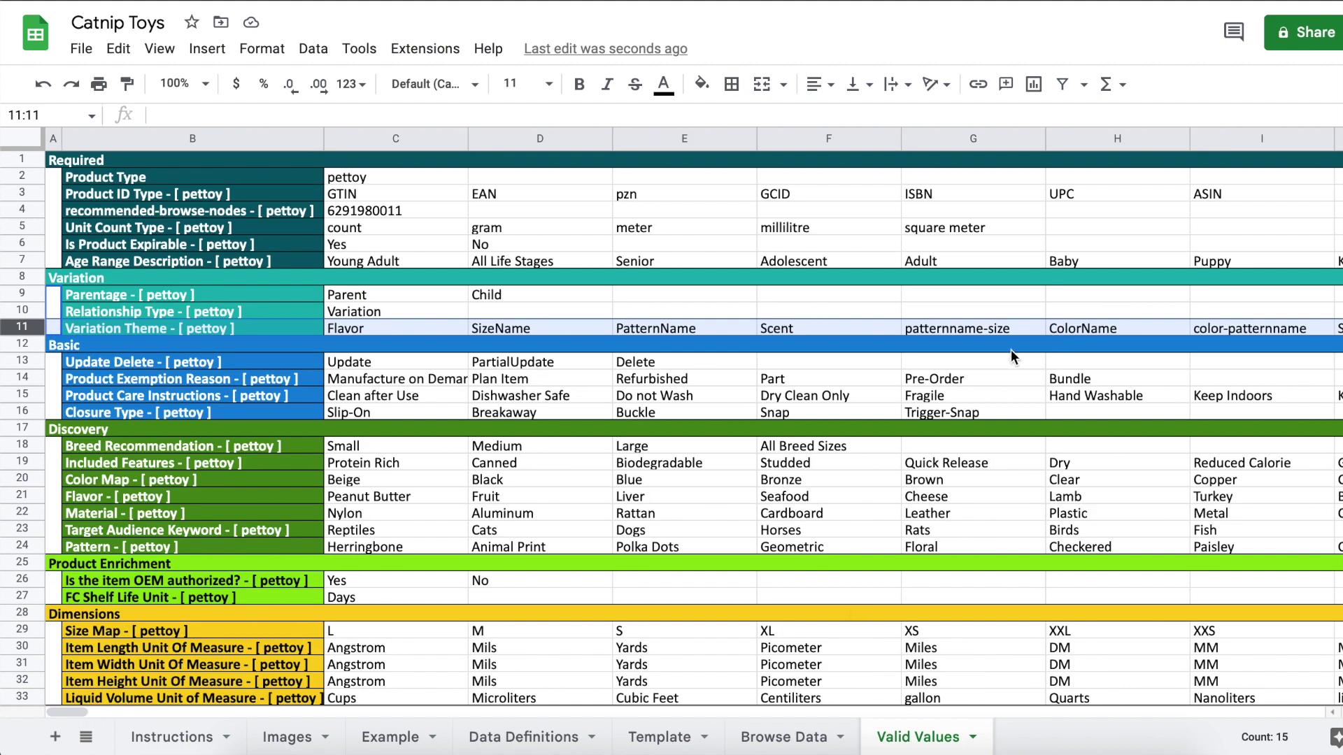
- Set Variation Theme to Color in AA5:AA7 and in the parent cell AA4
{"action": "key", "text": "ctrl+shift+Page_Up"}
{"action": "key", "text": "ctrl+shift+Page_Up"}
{"action": "type", "text": "Color"}
{"action": "key", "text": "Return"}
{"action": "left_click", "coordinate": [846, 251]}
{"action": "left_click_drag", "start_coordinate": [921, 259], "coordinate": [922, 288]}
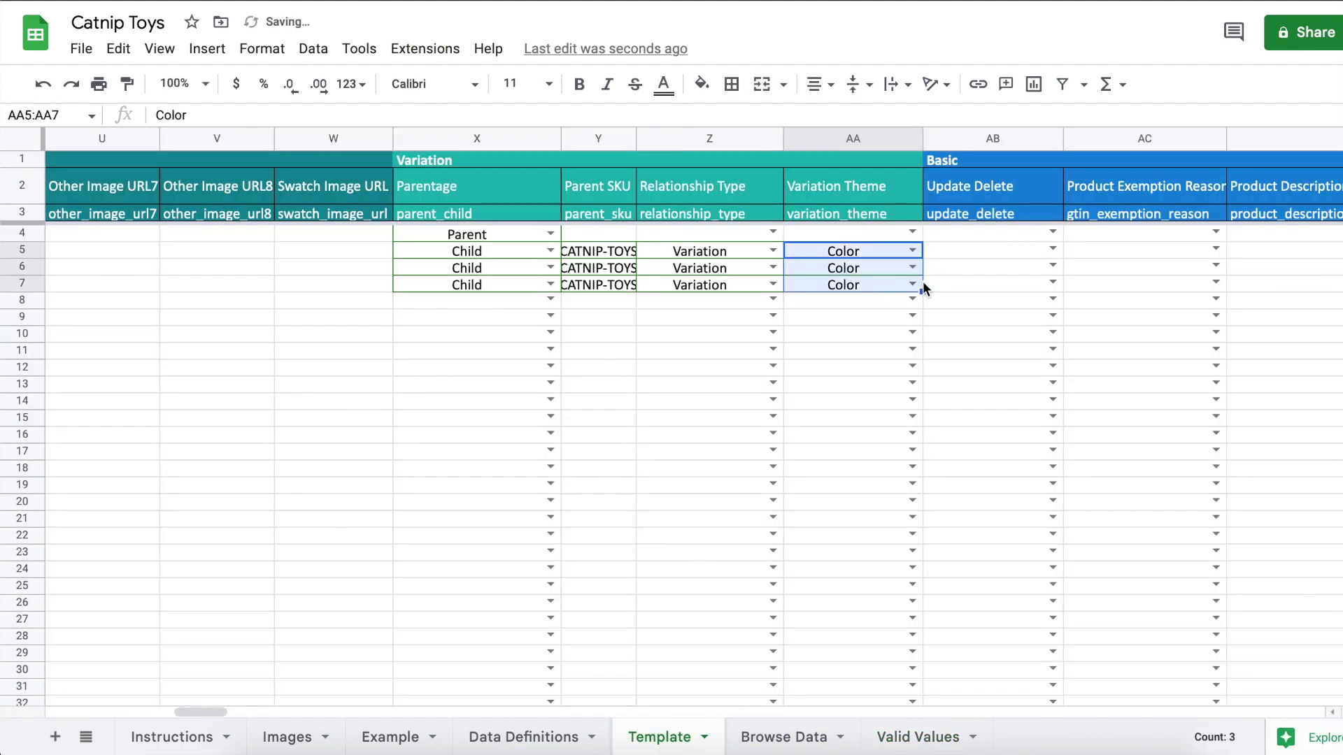
{"action": "left_click", "coordinate": [861, 230]}
{"action": "type", "text": "Co"}
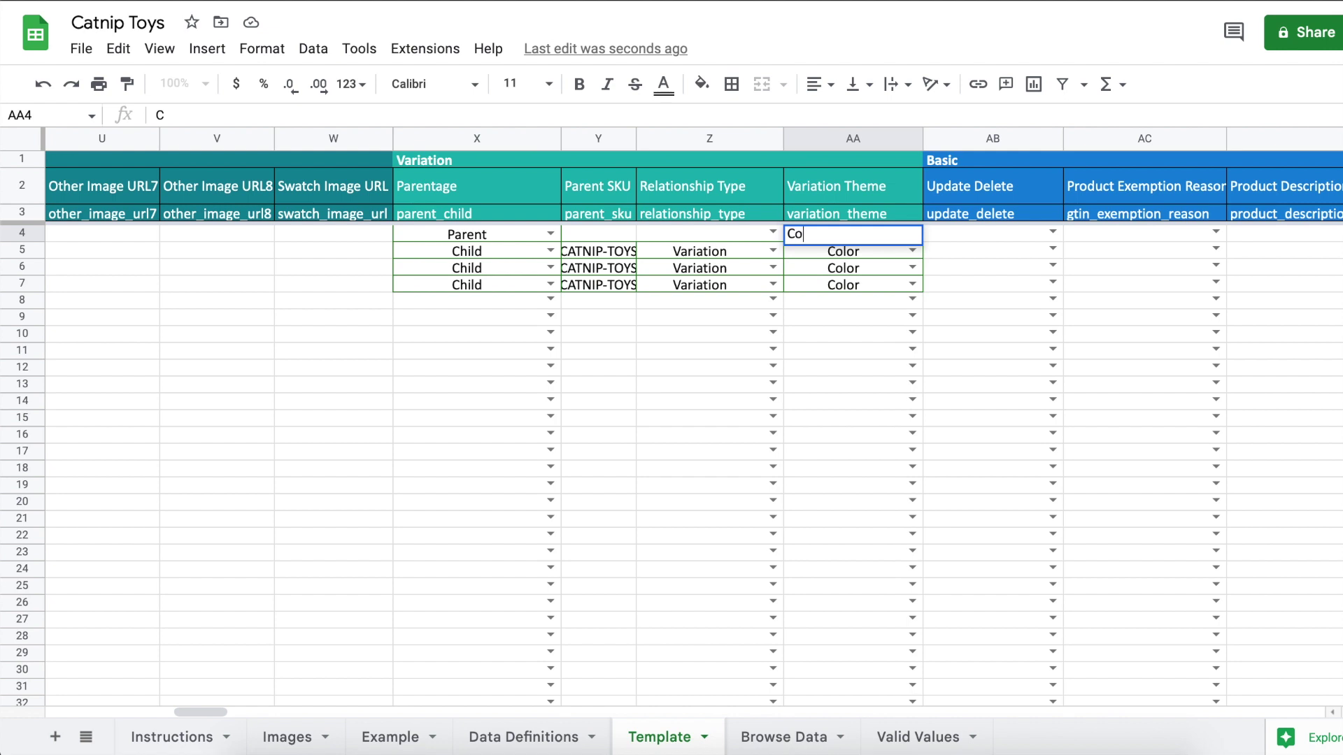
{"action": "type", "text": "lor"}
{"action": "key", "text": "Return"}
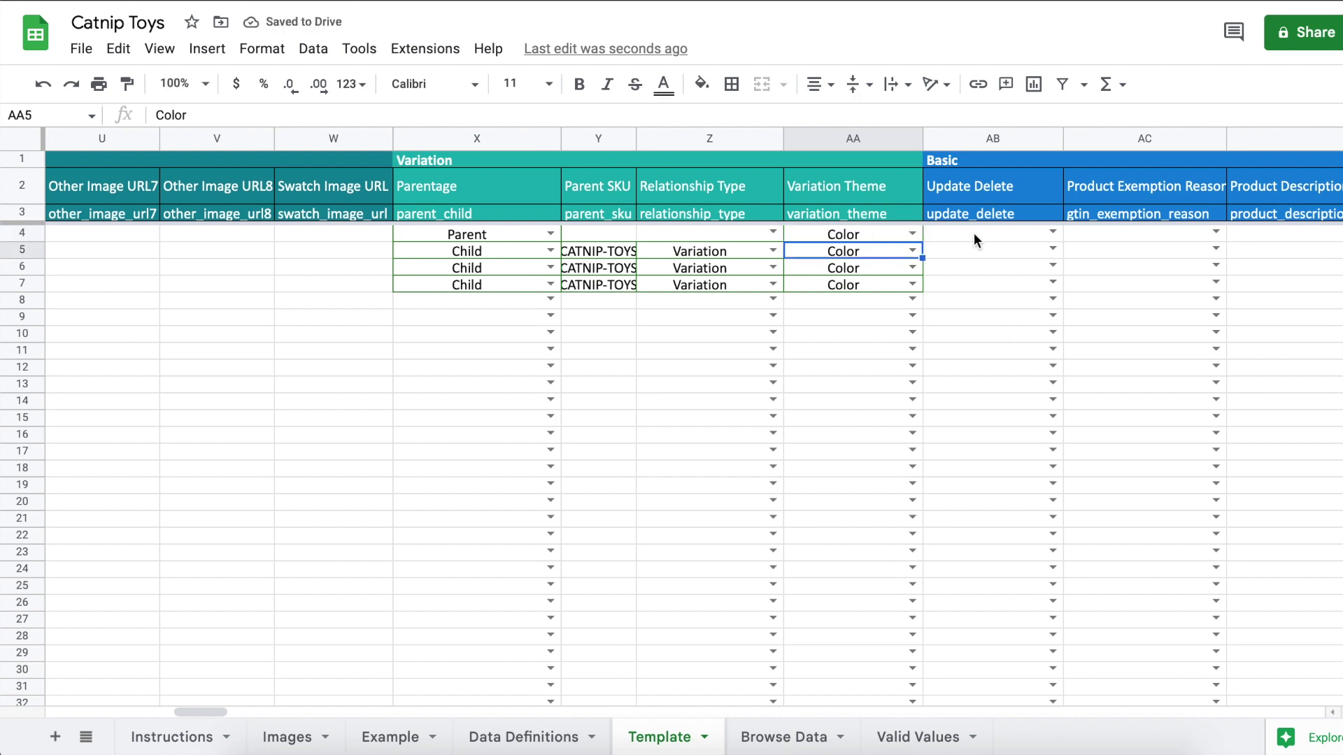
{"action": "left_click", "coordinate": [982, 236]}
- Enter Update in AB4, then try PartialUpdate in AB5 and clear it
{"action": "scroll", "coordinate": [982, 236], "scroll_direction": "right", "scroll_amount": 1}
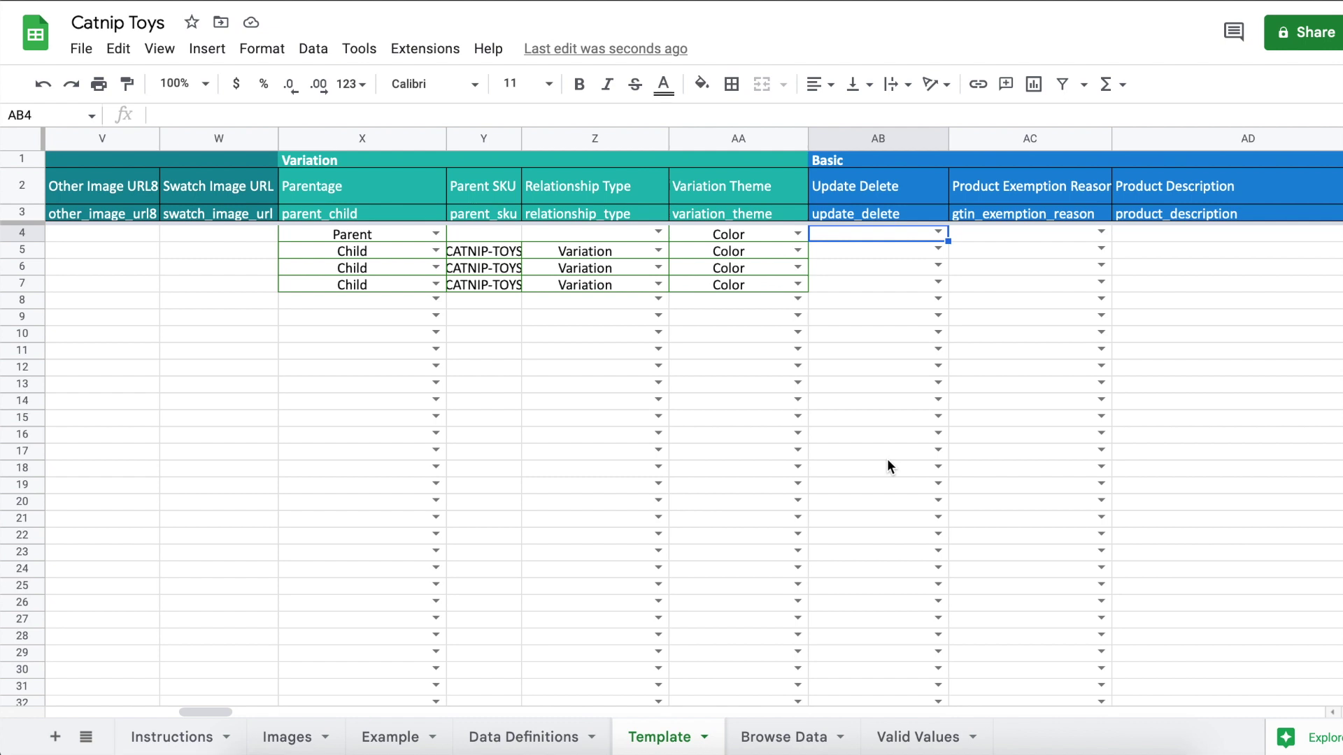
{"action": "type", "text": "Update"}
{"action": "key", "text": "Return"}
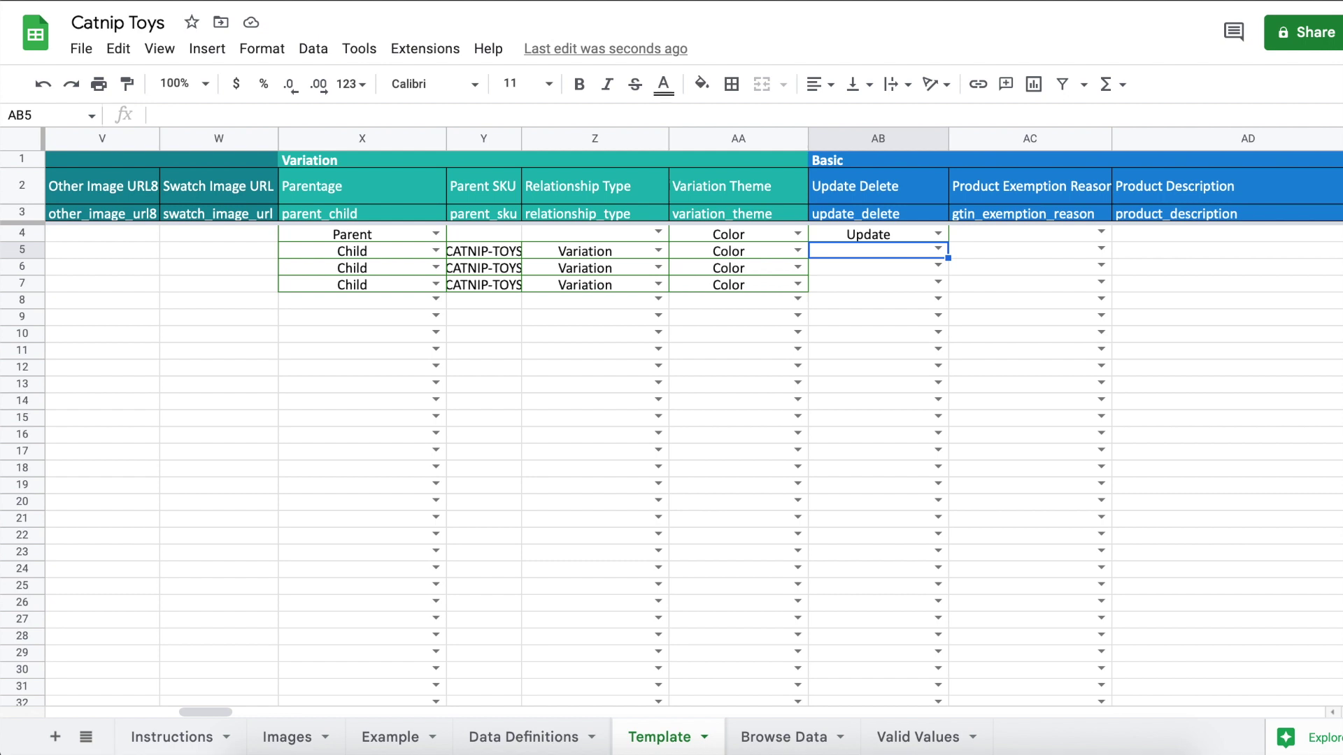
{"action": "type", "text": "Par"}
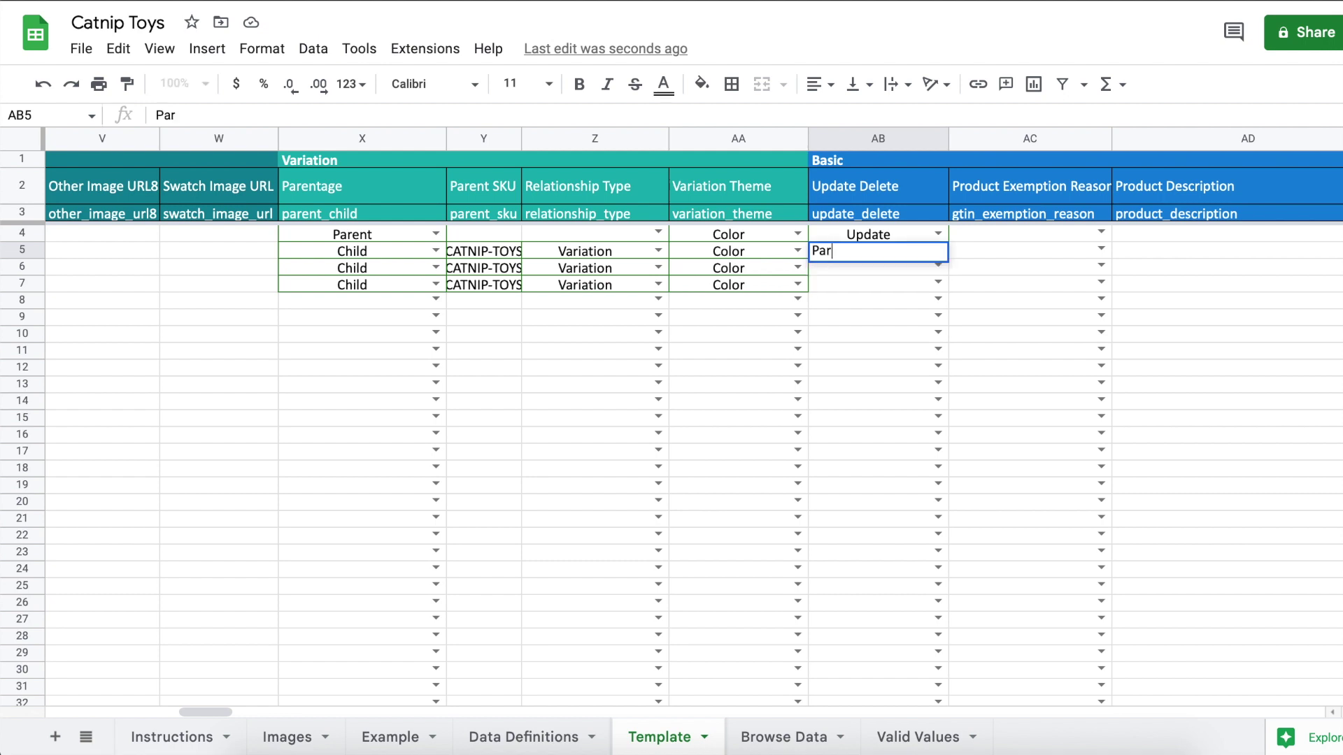
{"action": "type", "text": "tialUpdate"}
{"action": "key", "text": "Return"}
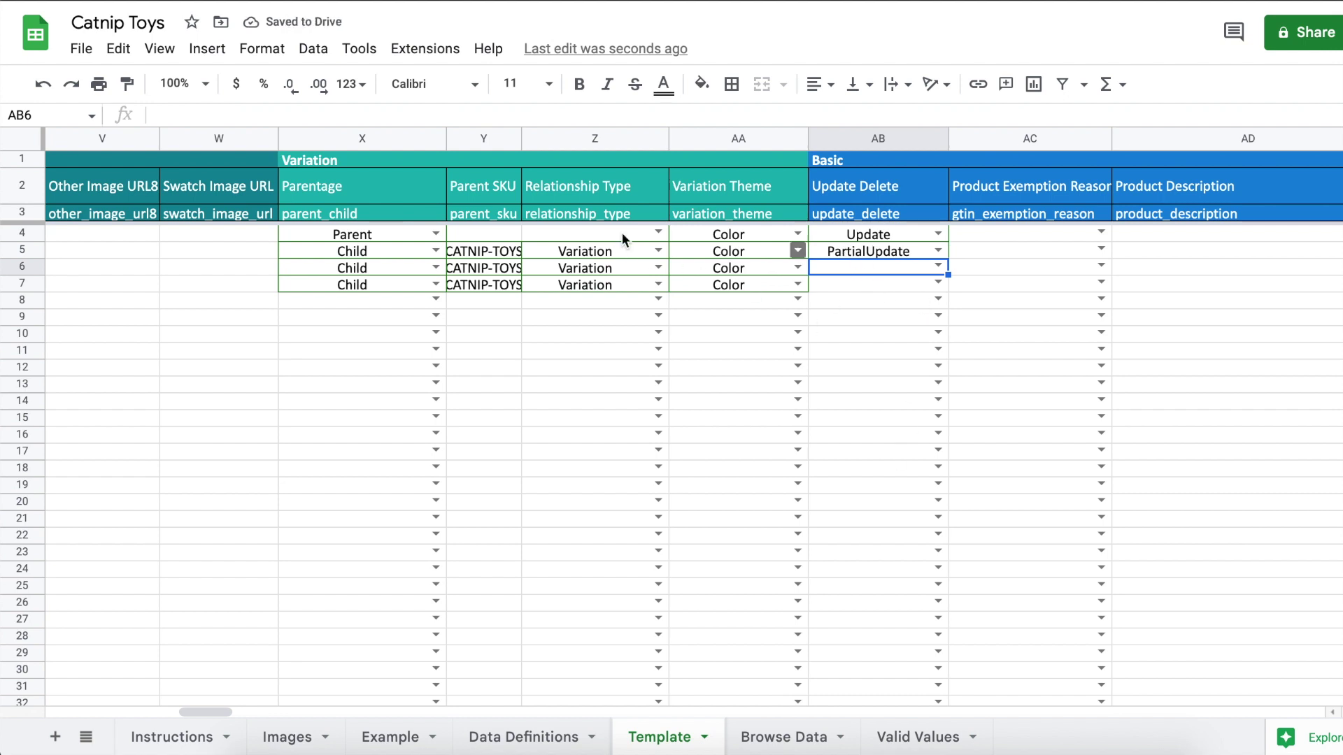
{"action": "left_click", "coordinate": [849, 253]}
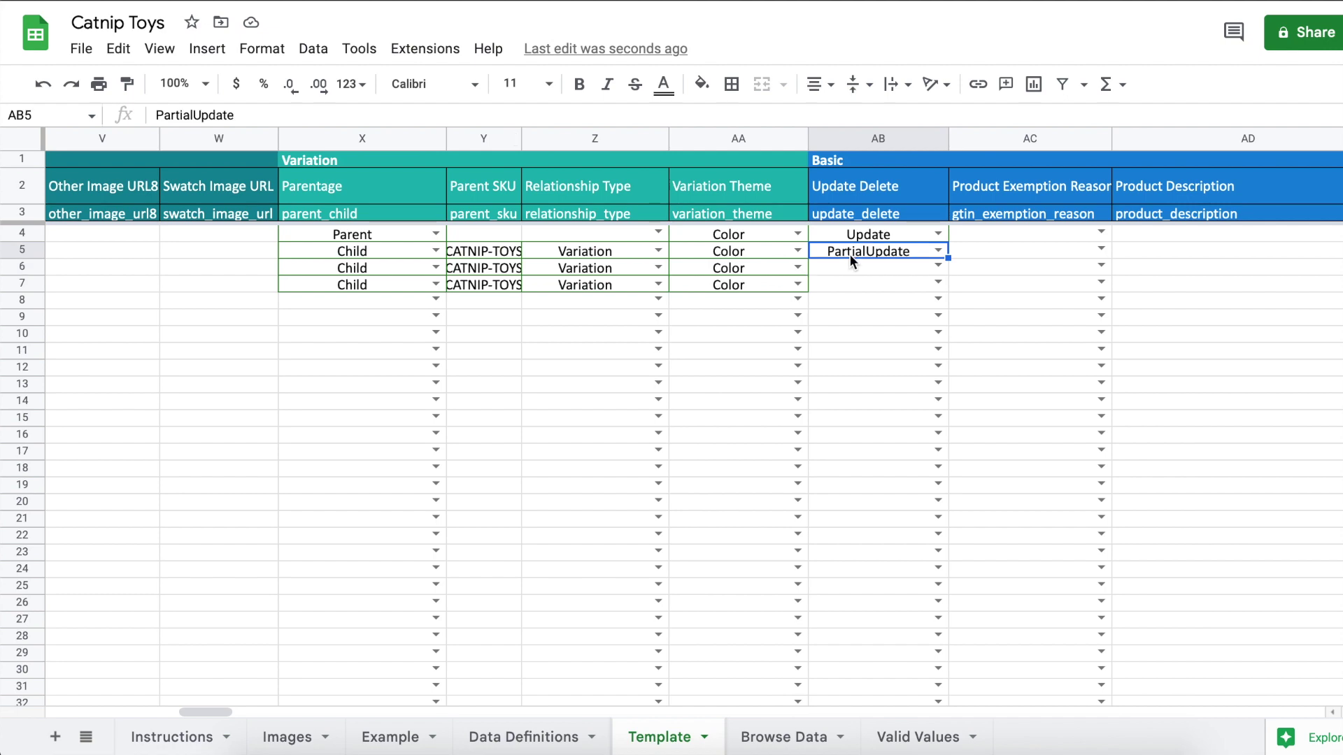
{"action": "key", "text": "Delete"}
- Fill Update from AB4 down through AB7
{"action": "left_click", "coordinate": [854, 234]}
{"action": "left_click_drag", "start_coordinate": [948, 242], "coordinate": [941, 287]}
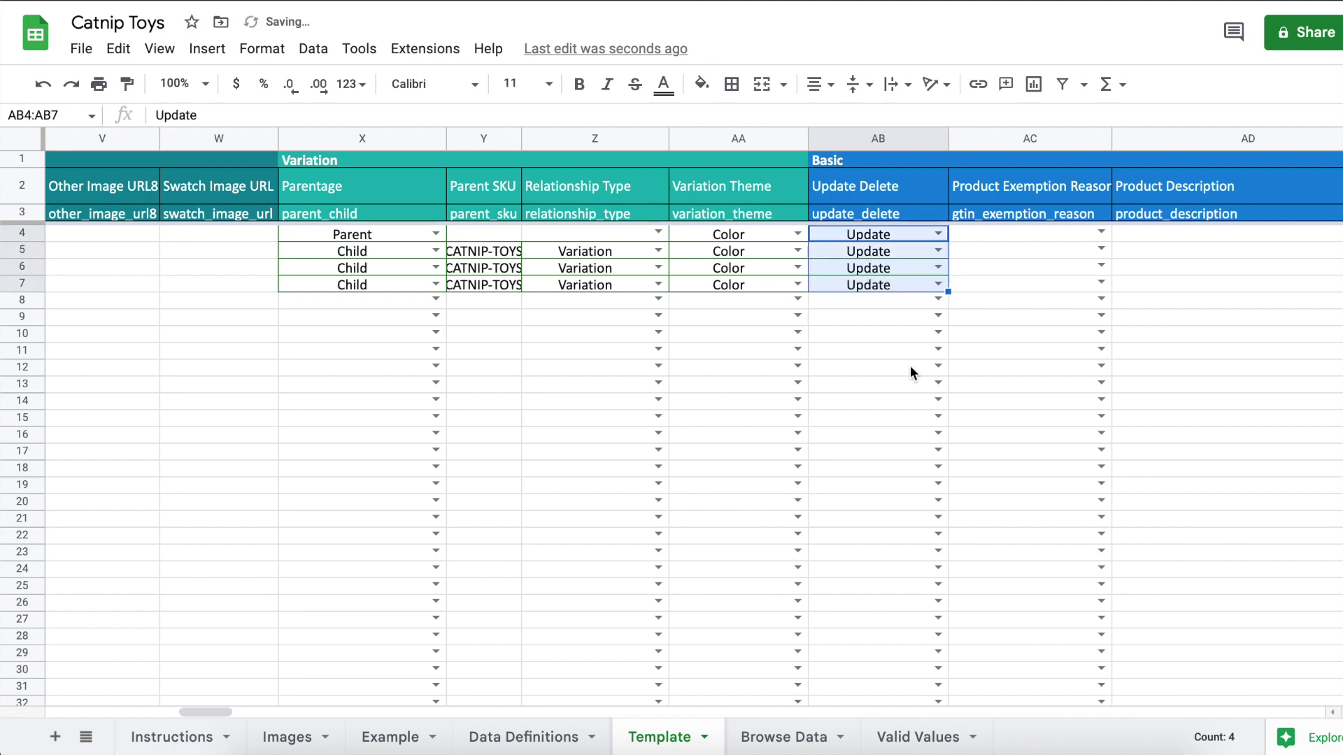
{"action": "scroll", "coordinate": [911, 370], "scroll_direction": "right", "scroll_amount": 2}
{"action": "scroll", "coordinate": [912, 379], "scroll_direction": "right", "scroll_amount": 2}
{"action": "scroll", "coordinate": [912, 379], "scroll_direction": "right", "scroll_amount": 3}
{"action": "left_click", "coordinate": [737, 233]}
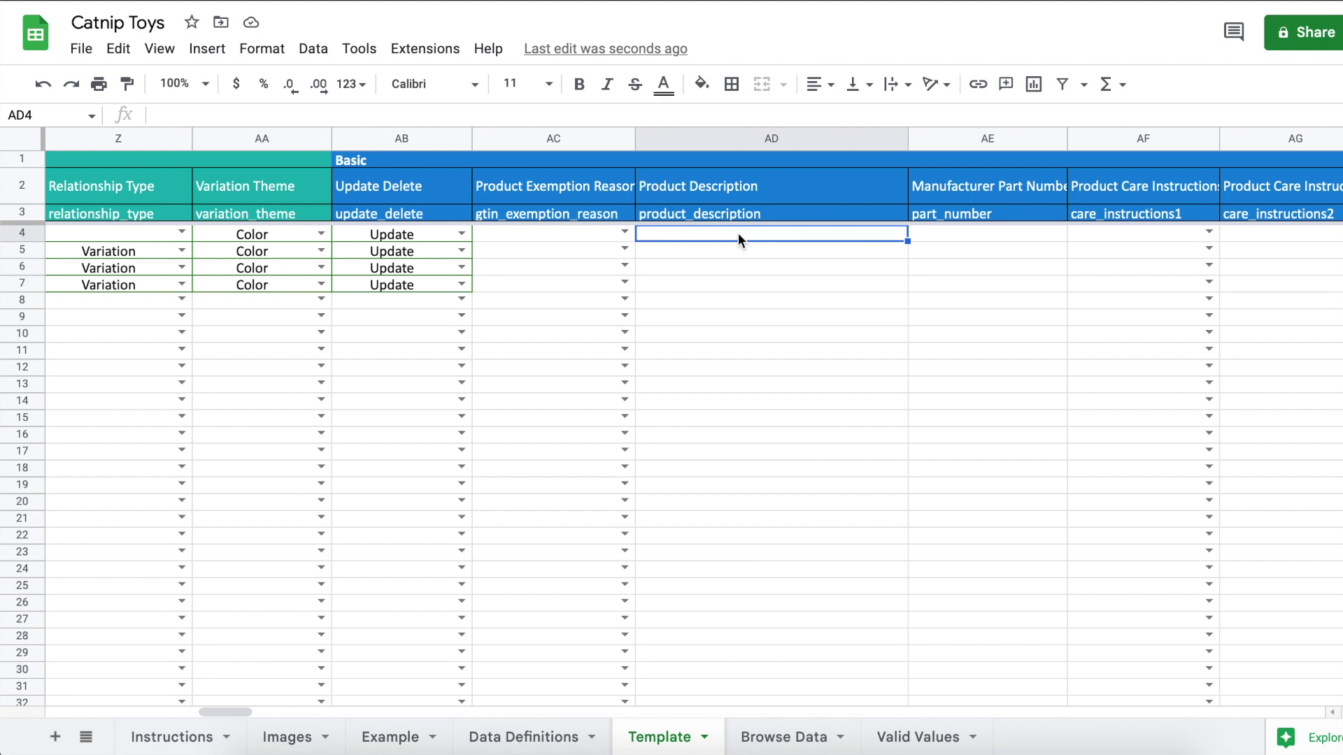
- Paste the catnip toy product description into AD4 and fill it down to AD7
{"action": "left_click", "coordinate": [744, 112]}
{"action": "type", "text": "These toys are great for filling with catnip for your cat! Keeps them entertained and happy for hours. Comes in a pack of 5."}
{"action": "left_click", "coordinate": [712, 316]}
{"action": "left_click", "coordinate": [829, 231]}
{"action": "left_click_drag", "start_coordinate": [907, 241], "coordinate": [902, 288]}
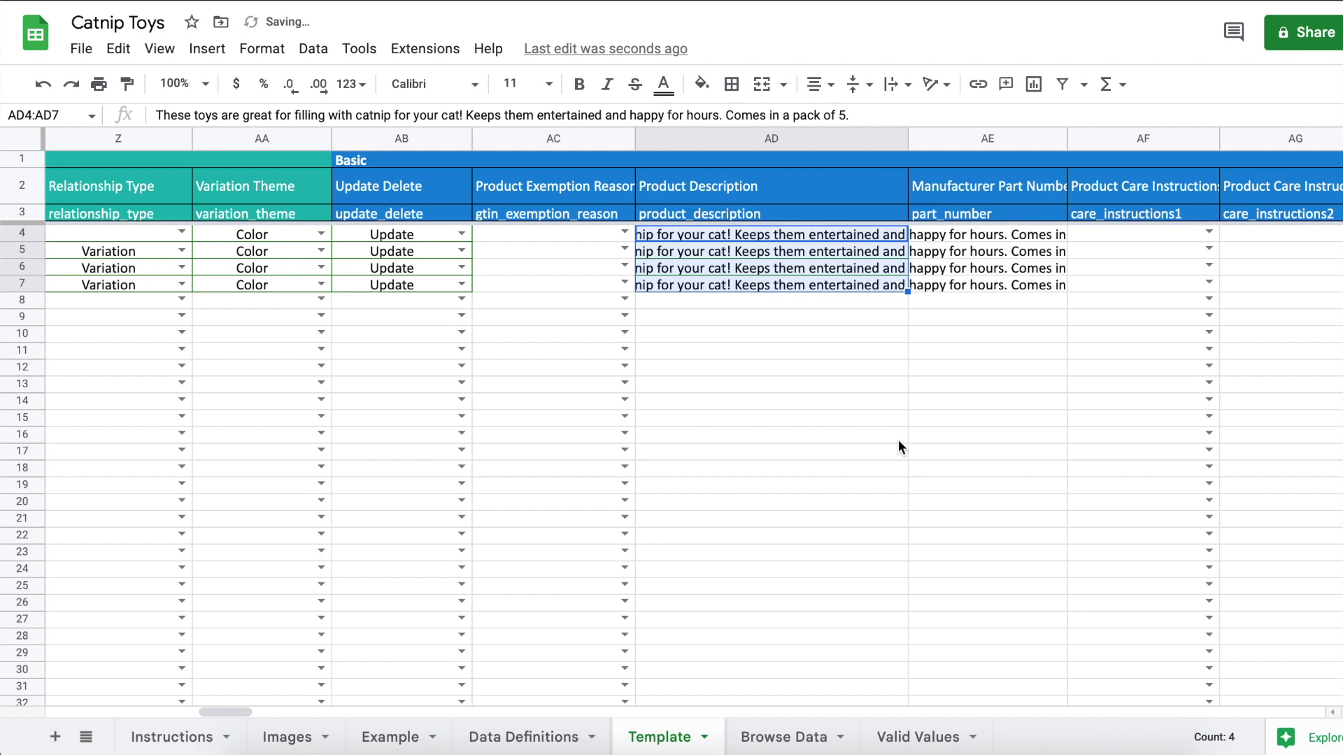
{"action": "left_click", "coordinate": [991, 234]}
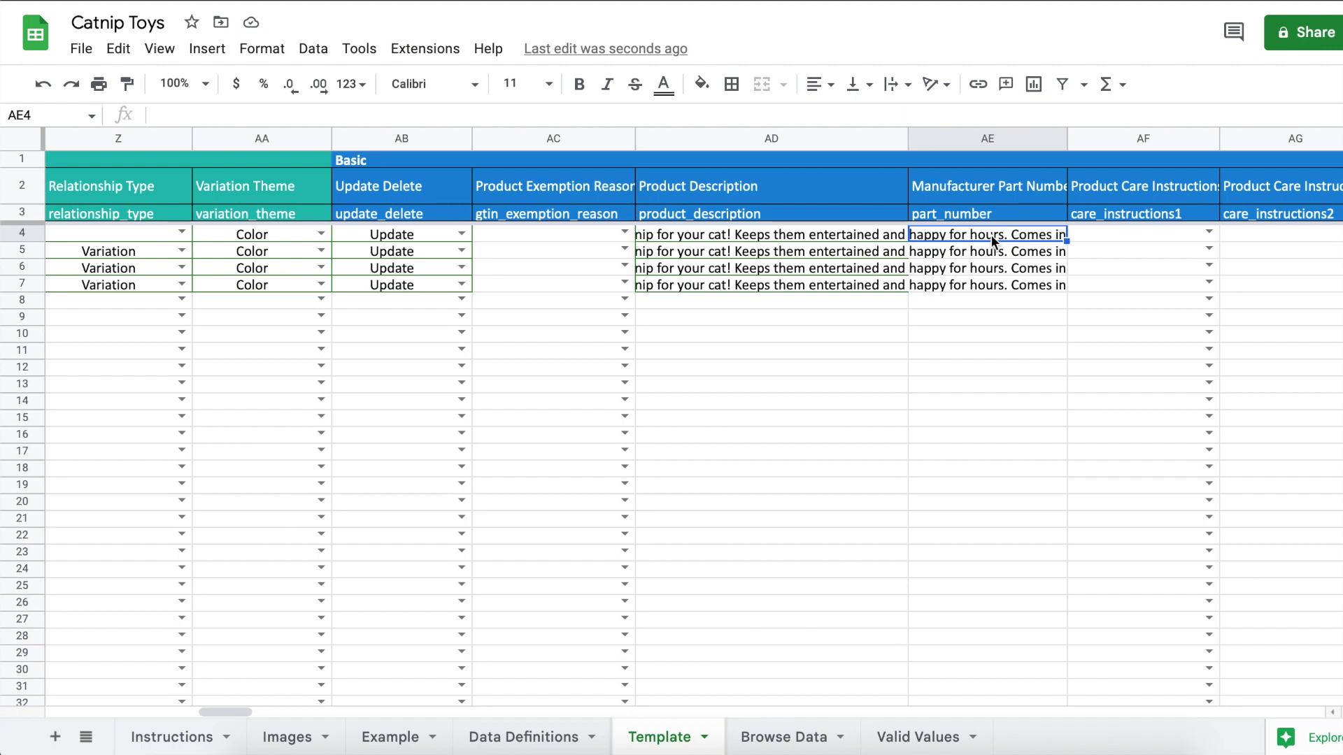
- Paste the 'EXCITES & ENTICES CATS…' feature text into AL4 through AO4
{"action": "scroll", "coordinate": [992, 235], "scroll_direction": "right", "scroll_amount": 10}
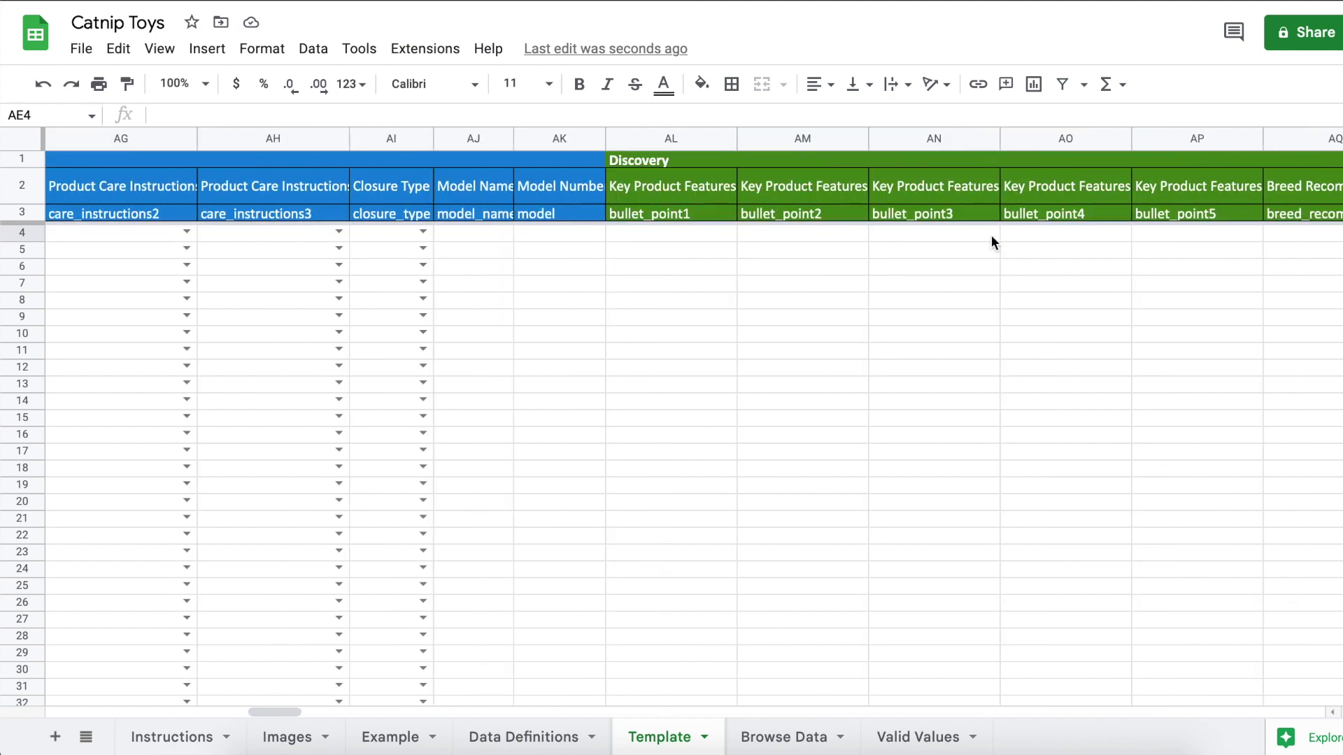
{"action": "scroll", "coordinate": [991, 235], "scroll_direction": "right", "scroll_amount": 5}
{"action": "left_click", "coordinate": [305, 239]}
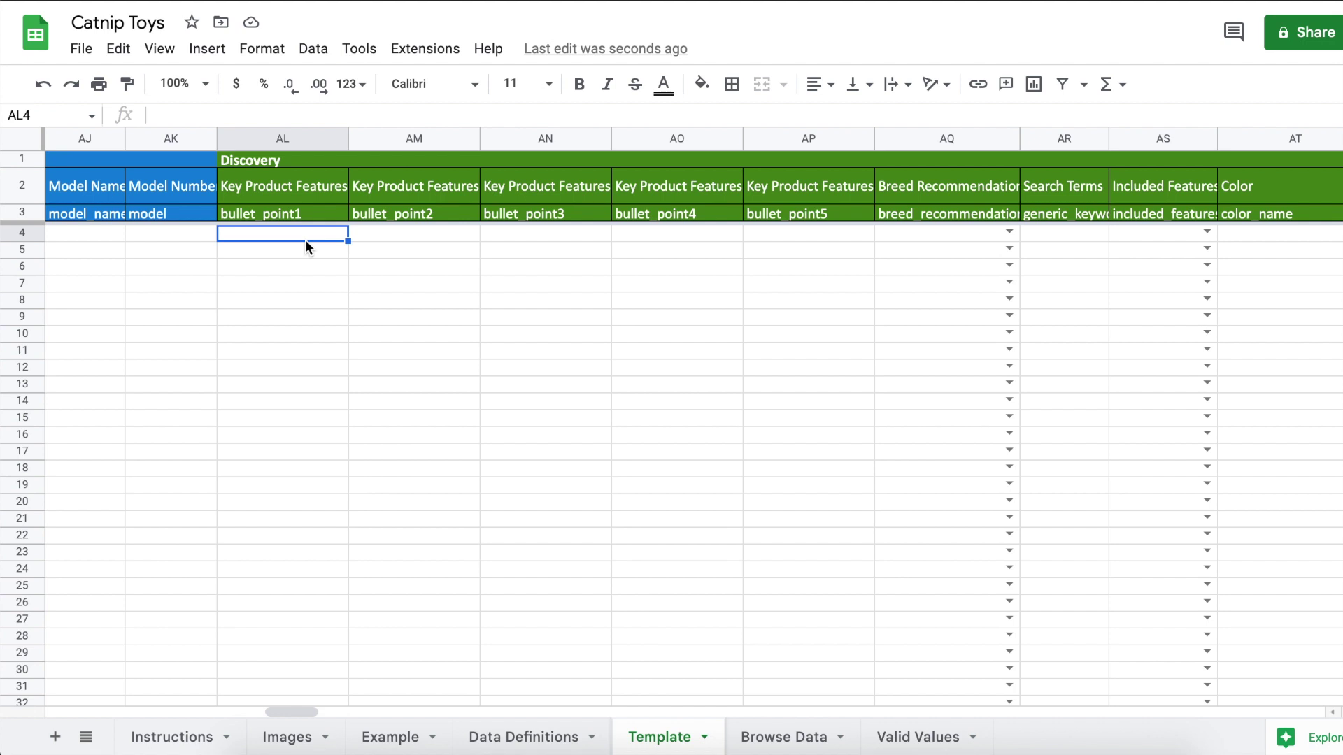
{"action": "scroll", "coordinate": [305, 239], "scroll_direction": "left", "scroll_amount": 1}
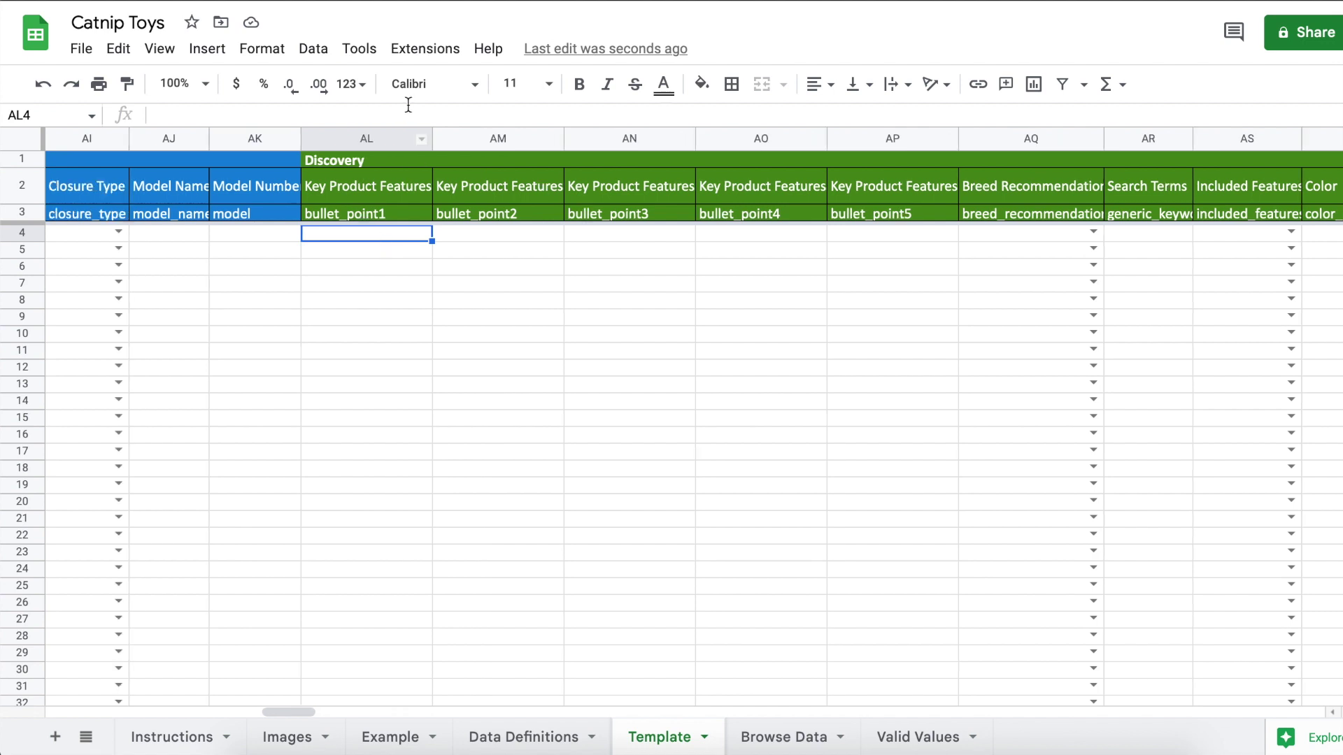
{"action": "type", "text": "EXCITES & ENTICES CATS: Give your kitty the thrill of the chase with this set of 3 SmartyKat Fish Flop soft plush cat toys; This fishy trio is made with crinkly materials, plush & felt to have your pal chasing, pouncing and swatting them in no time"}
{"action": "key", "text": "Tab"}
{"action": "type", "text": "cat toys; This fishy trio is made with crinkly materials, plush & felt to have your pal chasing, pouncing and swatting them in no time"}
{"action": "key", "text": "Tab"}
{"action": "type", "text": "cat toys; This fishy trio is made with crinkly materials, plush & felt to have your pal chasing, pouncing and swatting them in no time"}
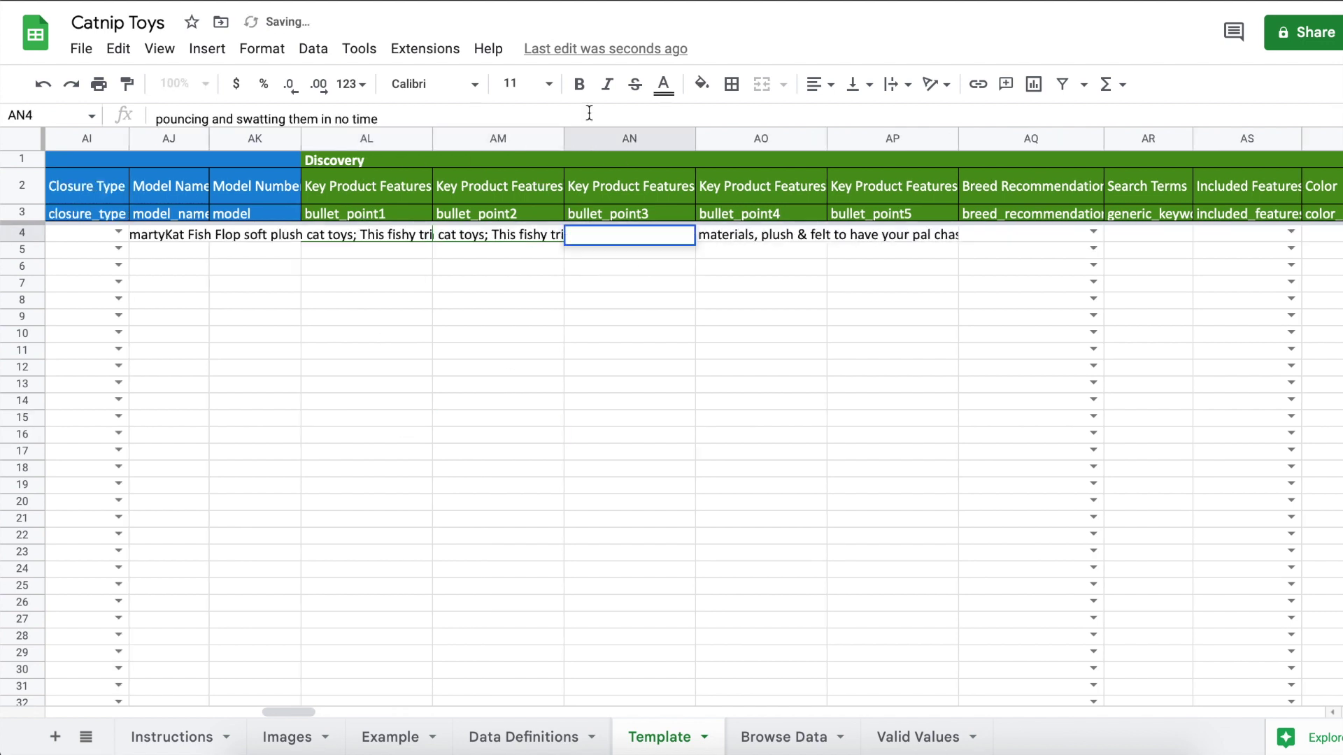
{"action": "key", "text": "Tab"}
{"action": "type", "text": "cat toys; This fishy trio is made with crinkly materials, plush & felt to have your pal chasing, pouncing and swatting them in no time"}
- Paste the feature text into AP4 and fill AL4:AP4 down to row 7
{"action": "left_click", "coordinate": [871, 235]}
{"action": "key", "text": "ctrl+v"}
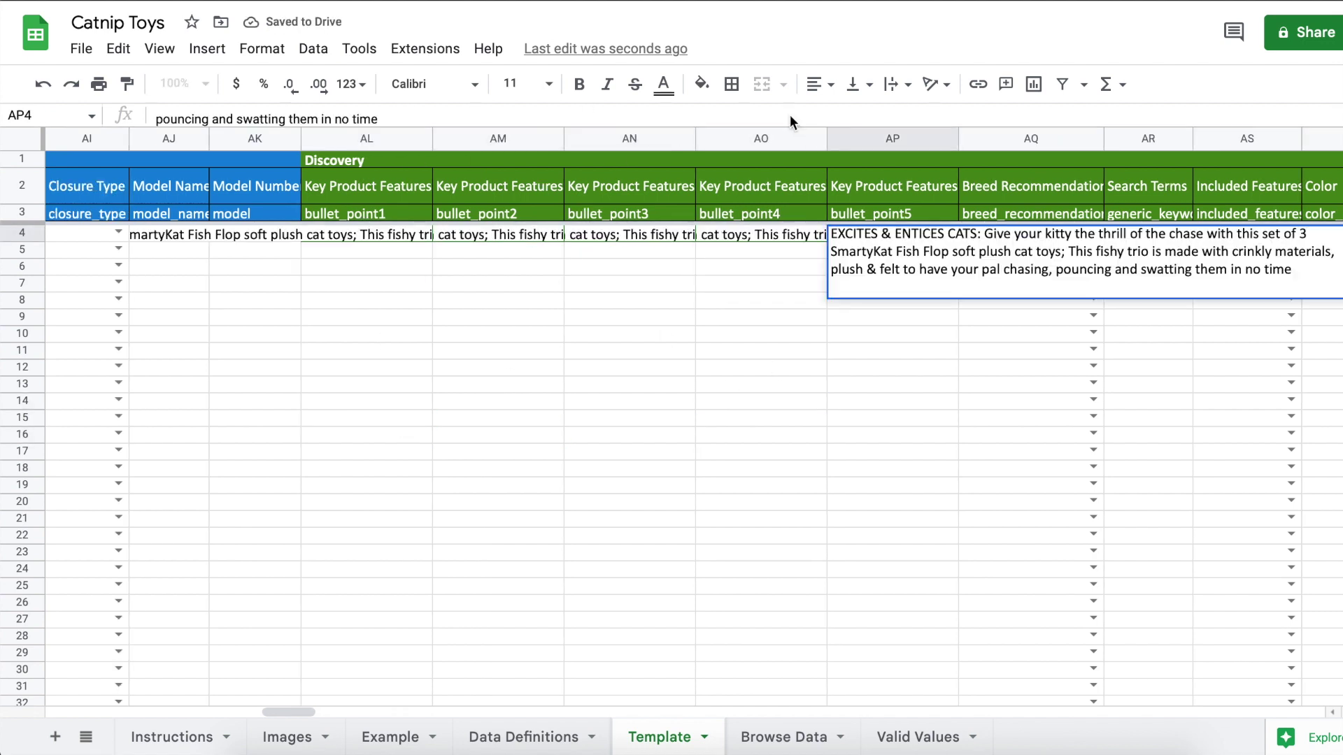
{"action": "left_click", "coordinate": [591, 417]}
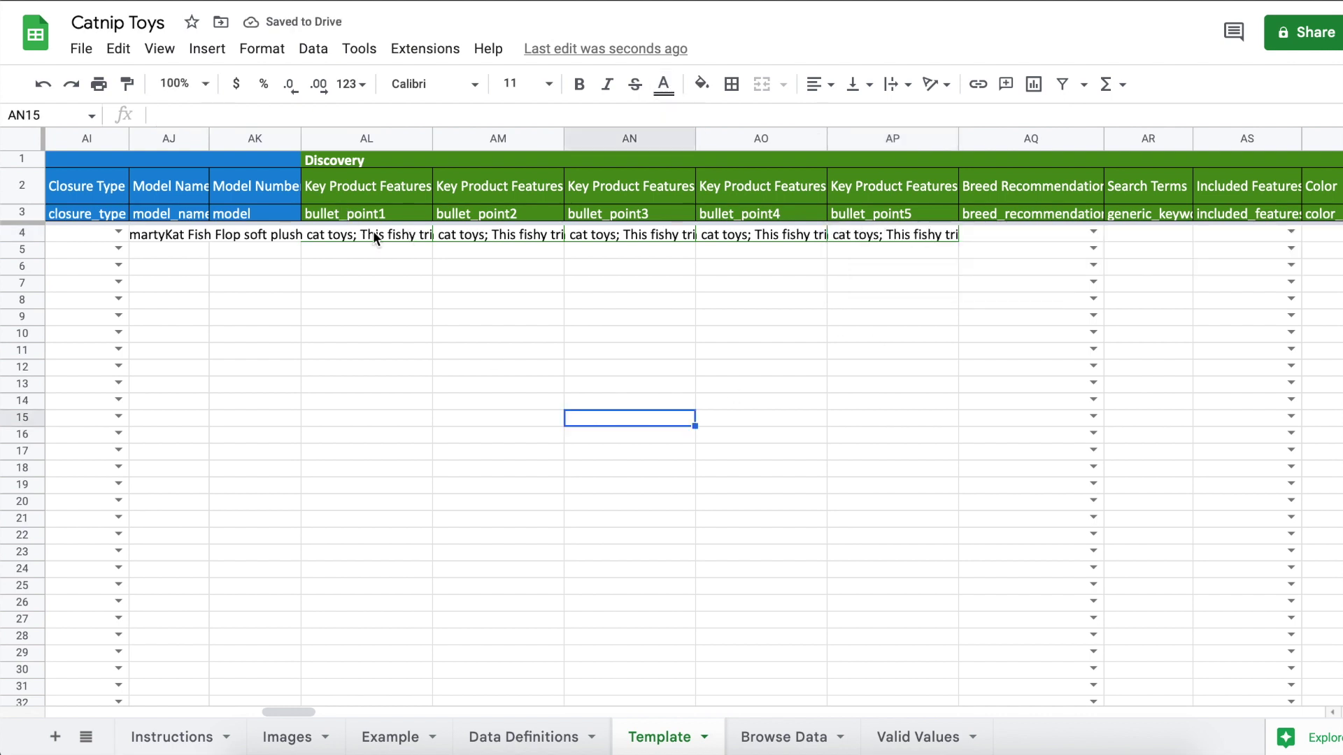
{"action": "left_click_drag", "start_coordinate": [375, 238], "coordinate": [953, 298]}
{"action": "left_click", "coordinate": [897, 408]}
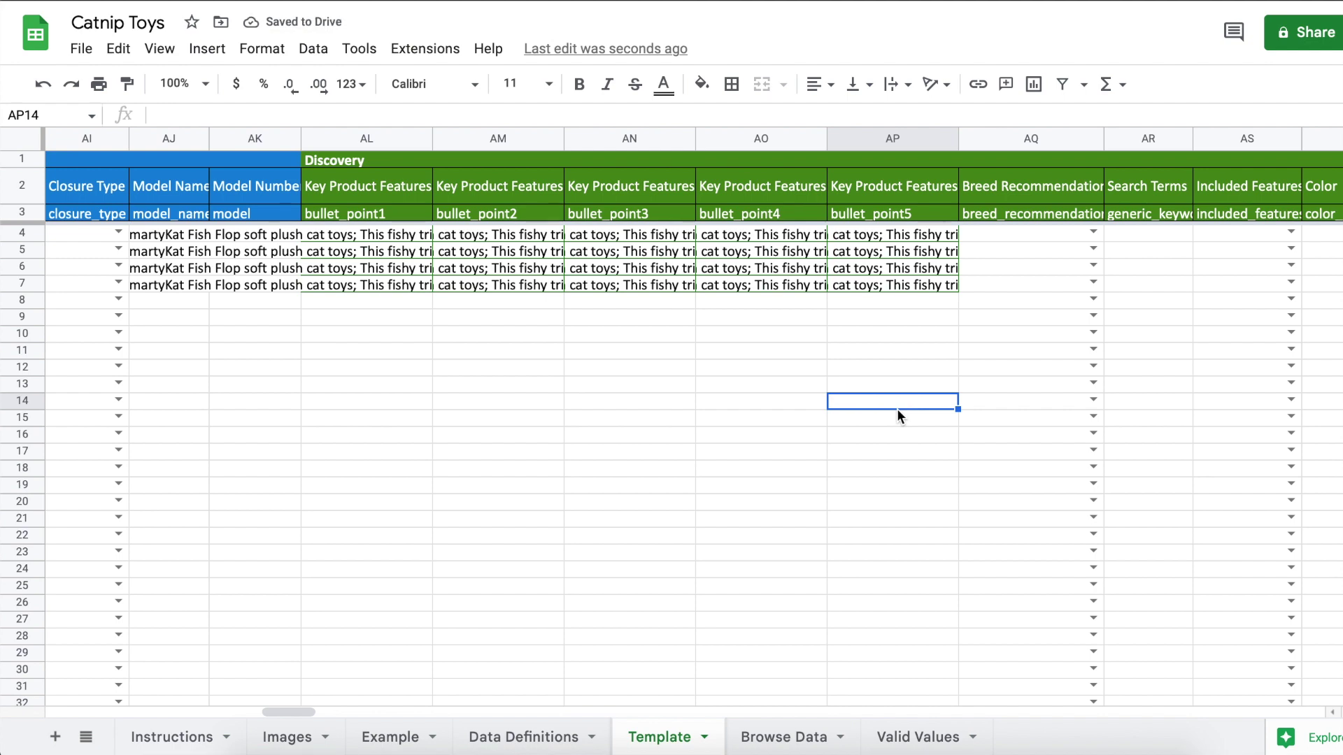
{"action": "scroll", "coordinate": [891, 328], "scroll_direction": "right", "scroll_amount": 5}
- Enter Pink, Red and Green as the three variants' colours in the Color column
{"action": "scroll", "coordinate": [769, 280], "scroll_direction": "left", "scroll_amount": 2}
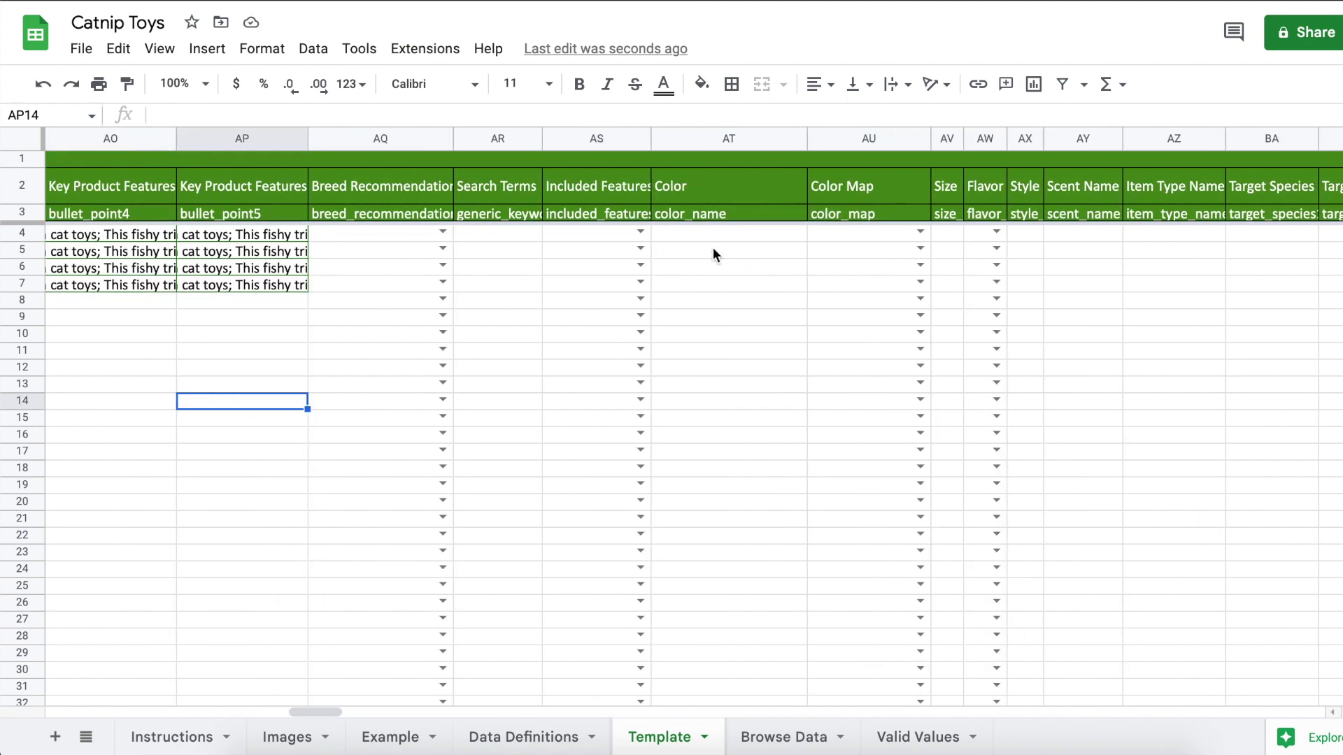
{"action": "left_click", "coordinate": [697, 237]}
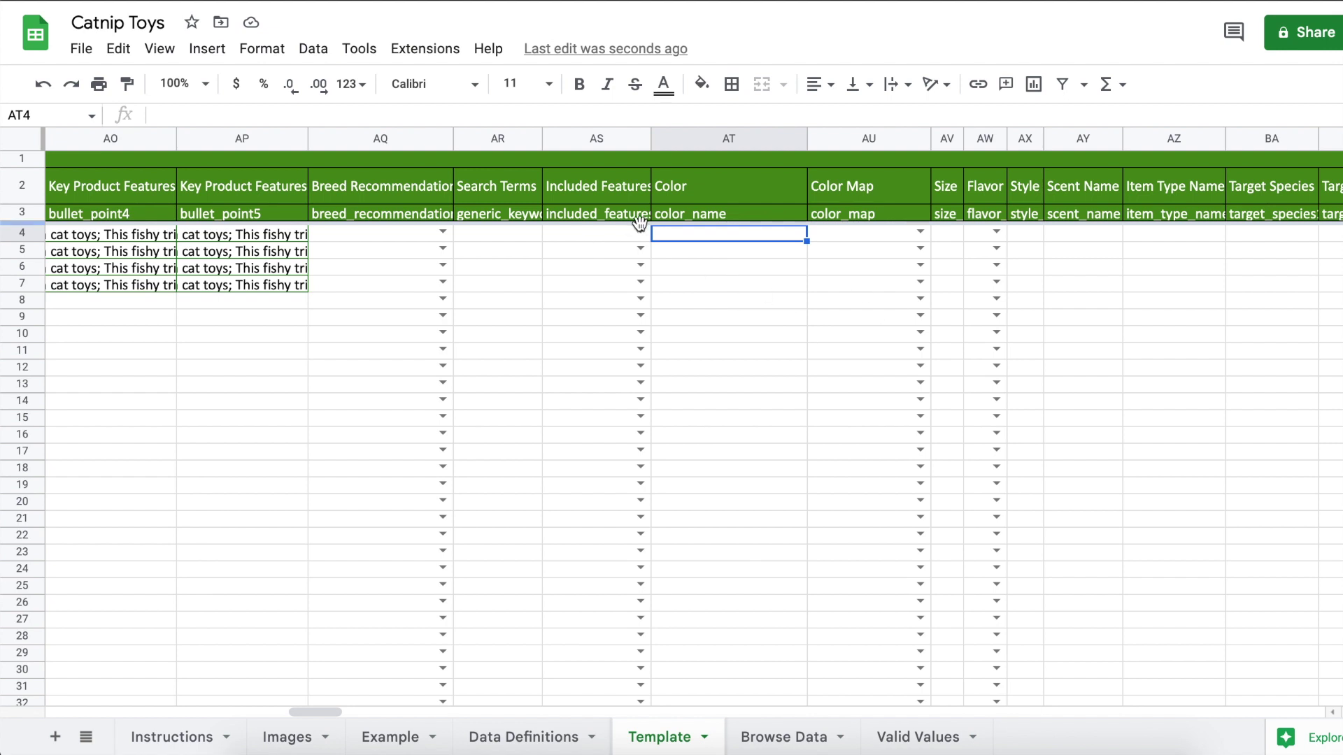
{"action": "key", "text": "Down"}
{"action": "type", "text": "Pink"}
{"action": "key", "text": "Return"}
{"action": "type", "text": "Red"}
{"action": "key", "text": "Return"}
{"action": "type", "text": "Green"}
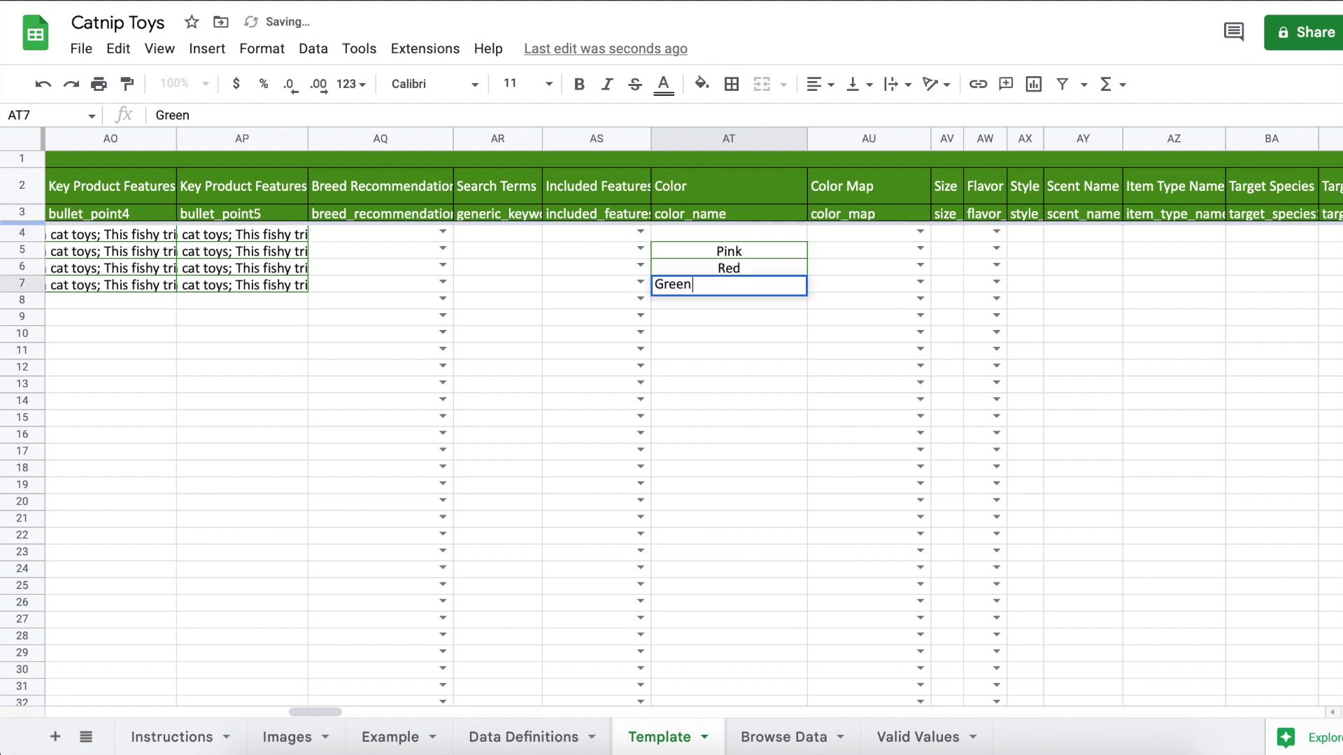
{"action": "key", "text": "Return"}
- Fill the Color Map cells AU5:AU7 with Pink, Red and Green
{"action": "left_click", "coordinate": [832, 250]}
{"action": "type", "text": "Pink"}
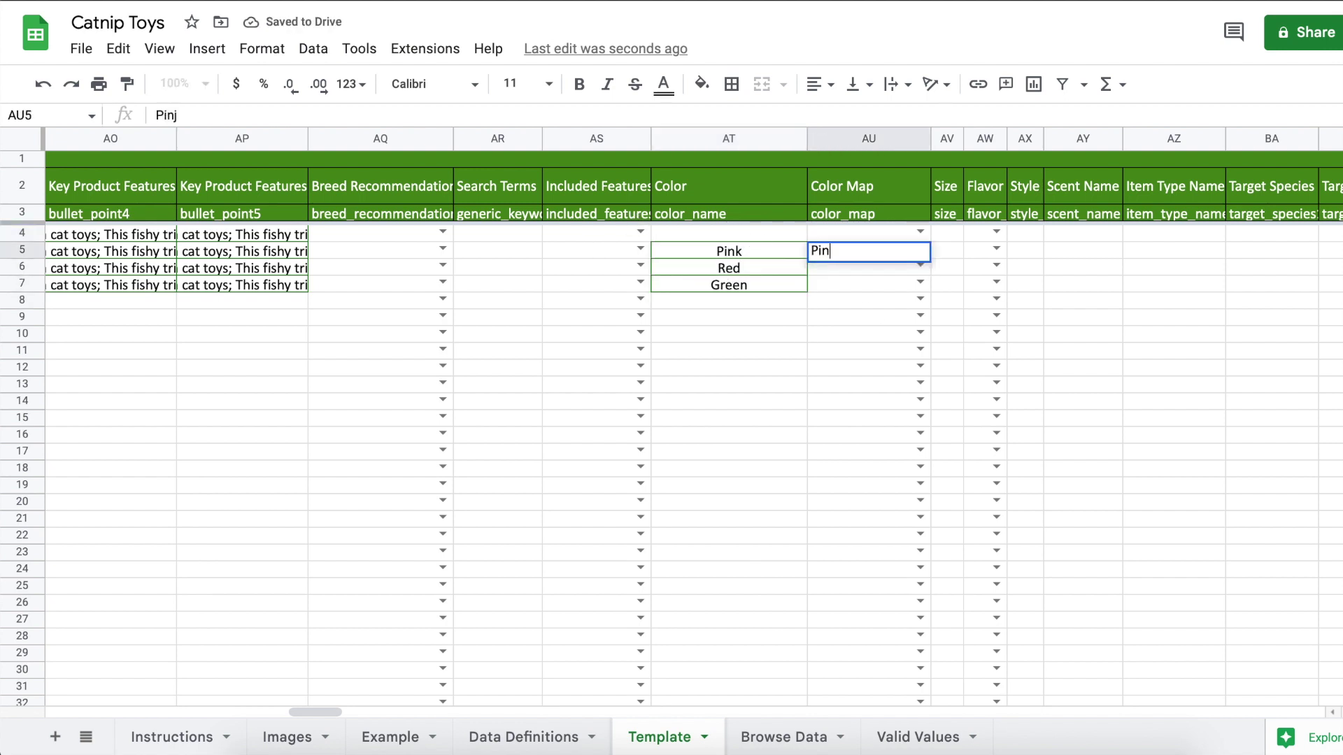
{"action": "key", "text": "Return"}
{"action": "type", "text": "Red"}
{"action": "key", "text": "Return"}
{"action": "type", "text": "Green"}
{"action": "key", "text": "Return"}
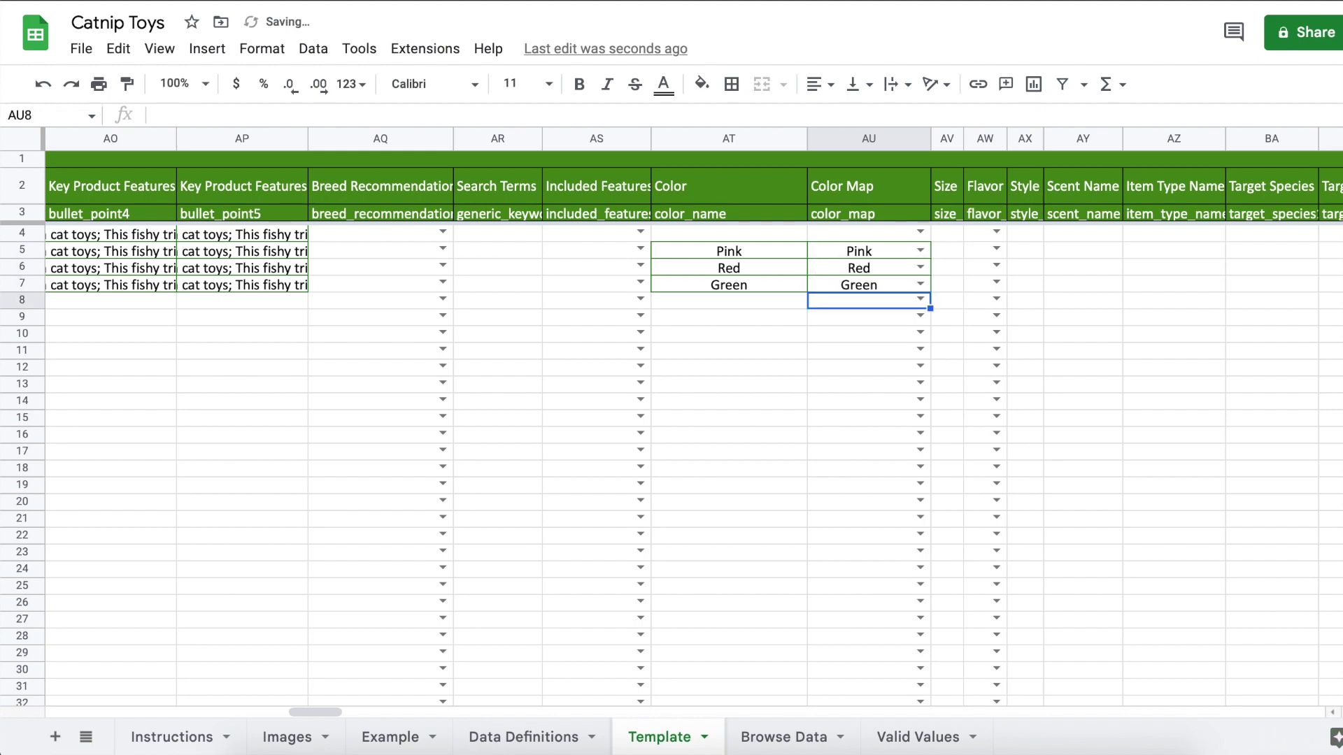
- Search the sheet for 'batteries' to reach the batteries_required column
{"action": "key", "text": "ctrl+f"}
{"action": "type", "text": "ba"}
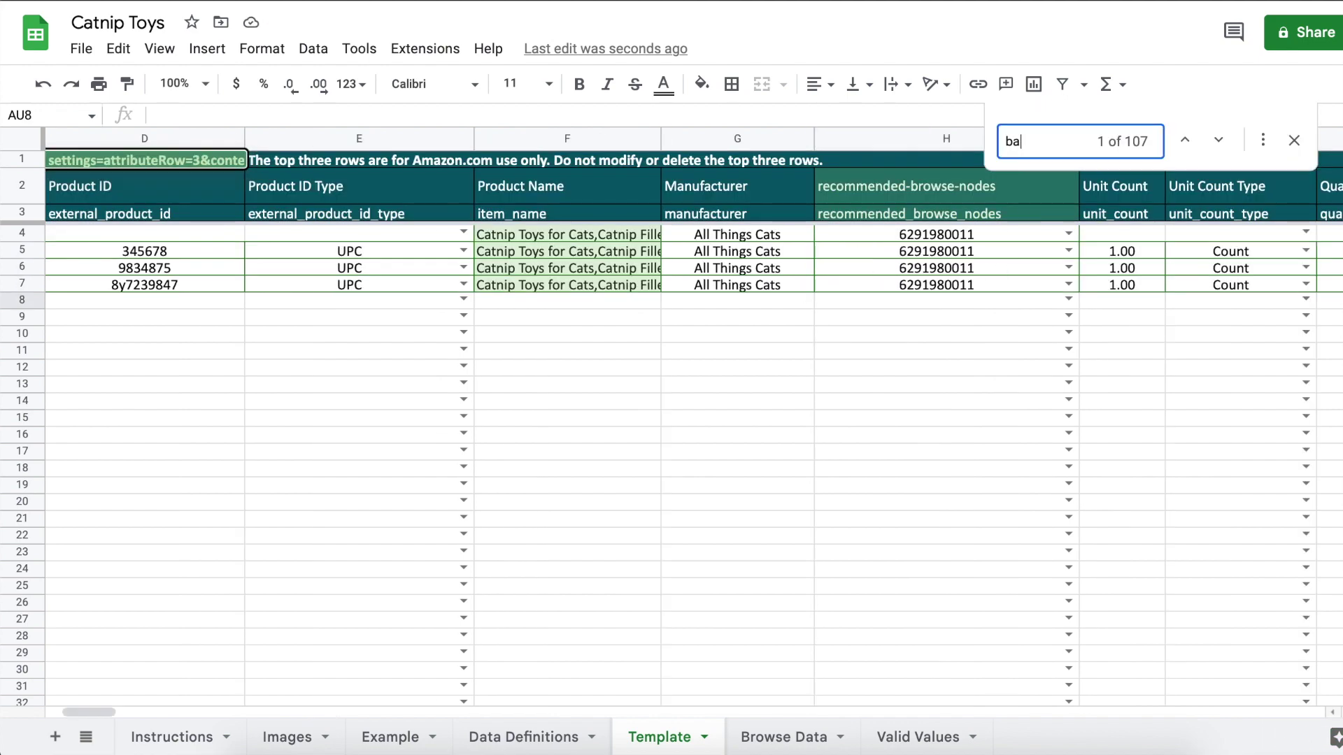
{"action": "type", "text": "tteries"}
{"action": "key", "text": "BackSpace"}
{"action": "key", "text": "BackSpace"}
{"action": "key", "text": "BackSpace"}
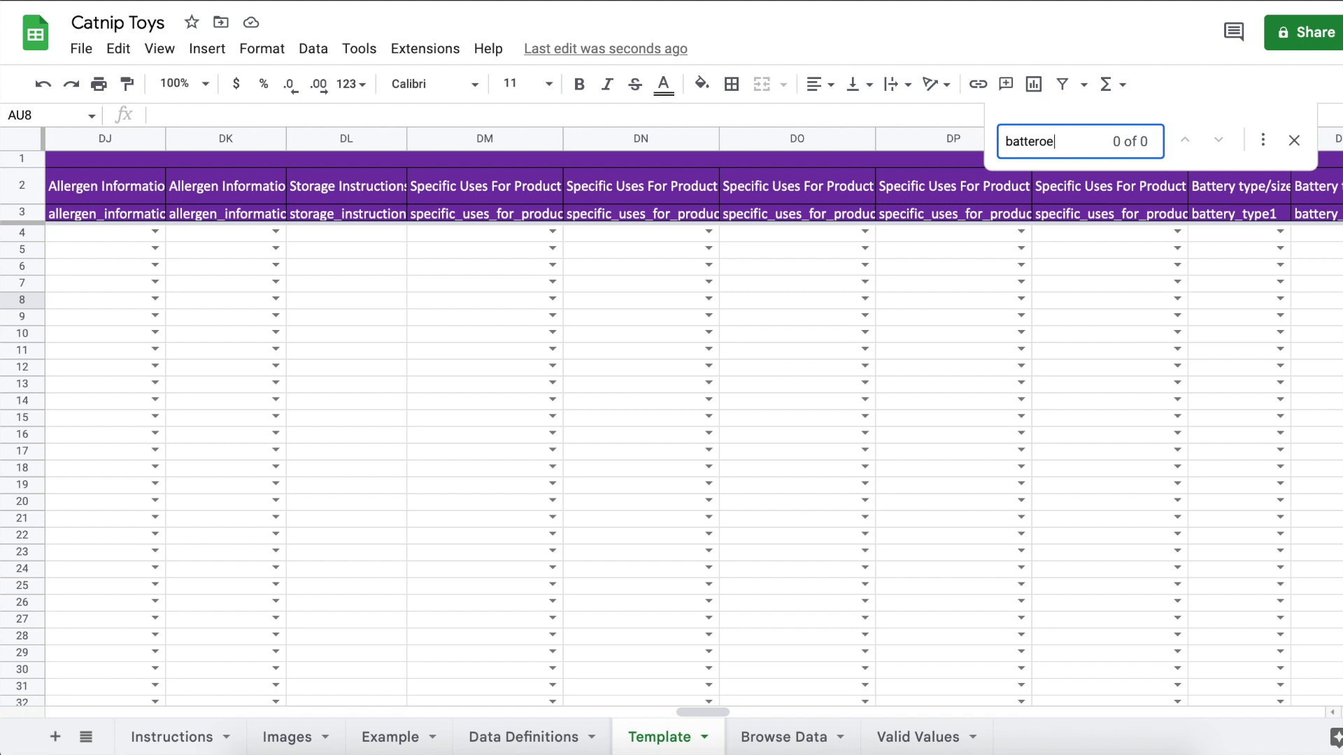
{"action": "type", "text": "ies"}
{"action": "key", "text": "Return"}
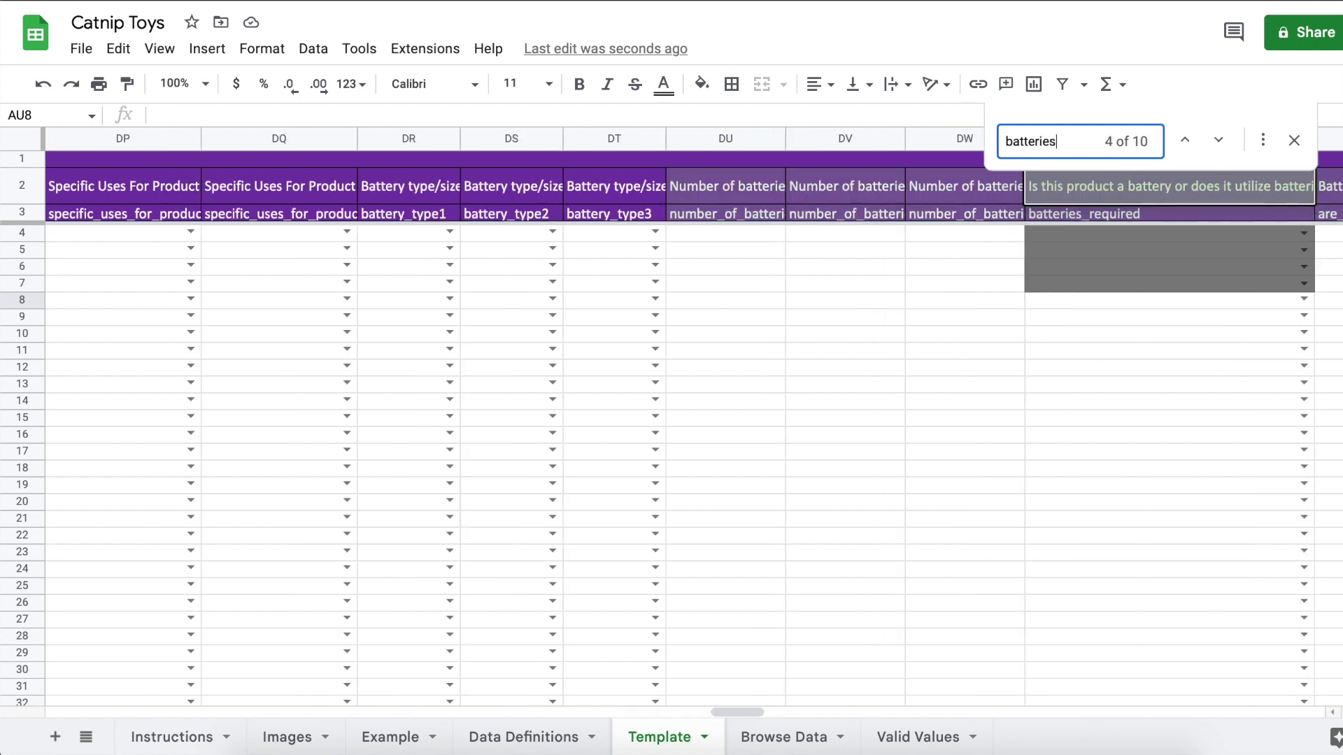
{"action": "key", "text": "Escape"}
- Set batteries_required to No for all four product rows 4–7
{"action": "left_click", "coordinate": [878, 238]}
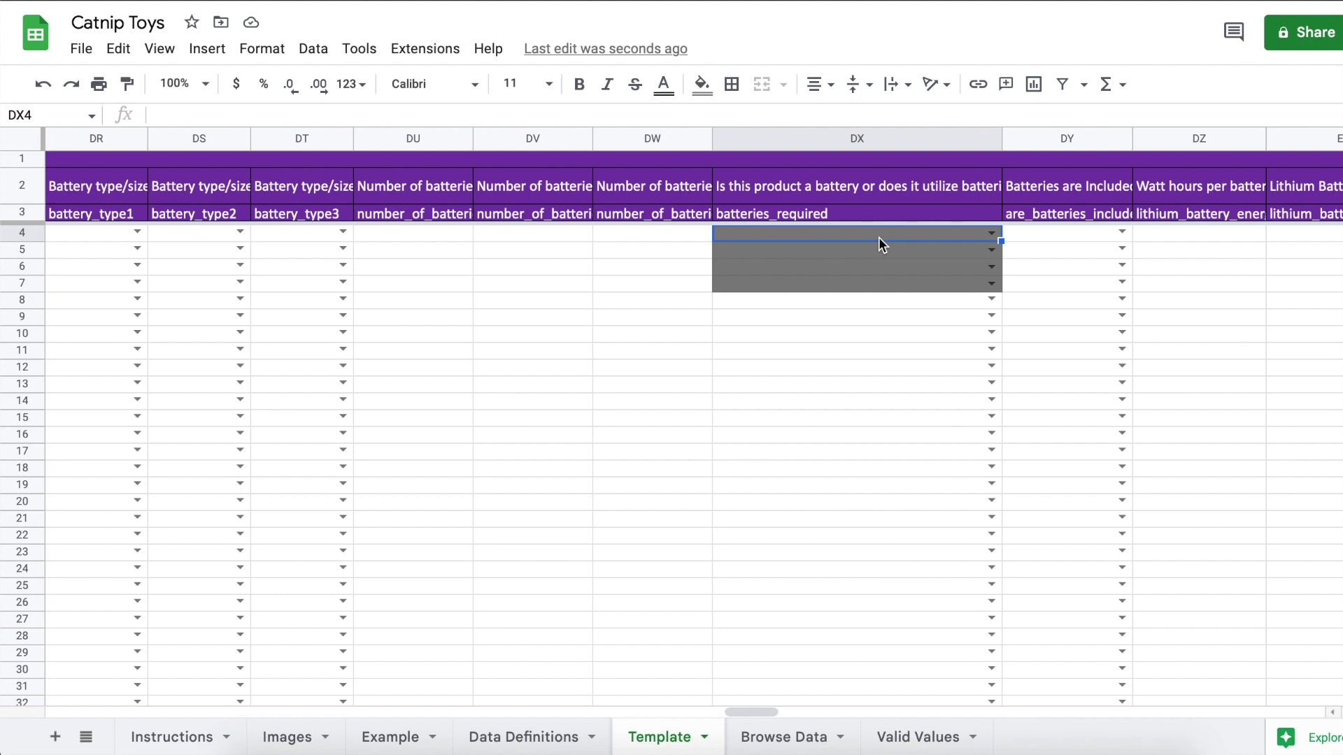
{"action": "type", "text": "N"}
{"action": "type", "text": "No"}
{"action": "key", "text": "Return"}
{"action": "type", "text": "No"}
{"action": "key", "text": "Return"}
{"action": "type", "text": "No"}
{"action": "key", "text": "Return"}
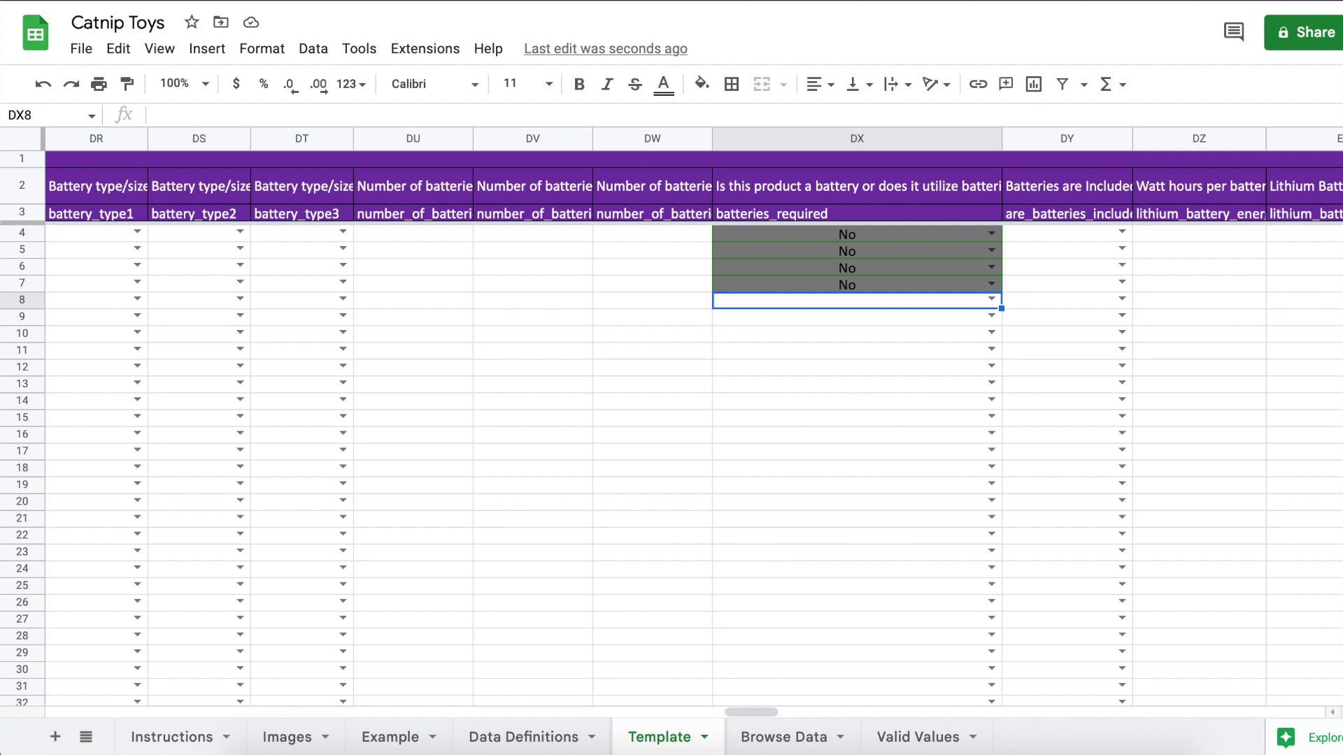
{"action": "key", "text": "ctrl+f"}
- Find the price columns and enter CAD prices 9.99, 9.50 and 8.99 for the variants
{"action": "type", "text": "price"}
{"action": "key", "text": "Return"}
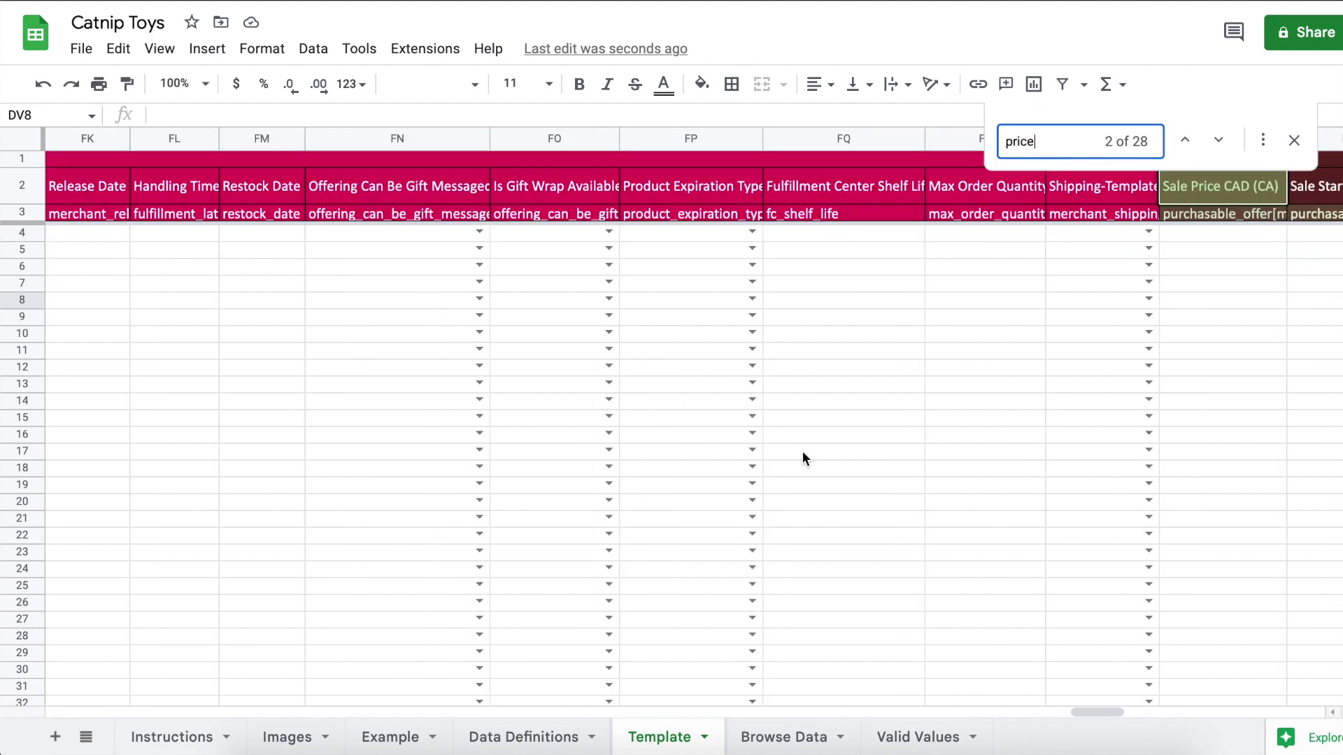
{"action": "left_click", "coordinate": [1294, 141]}
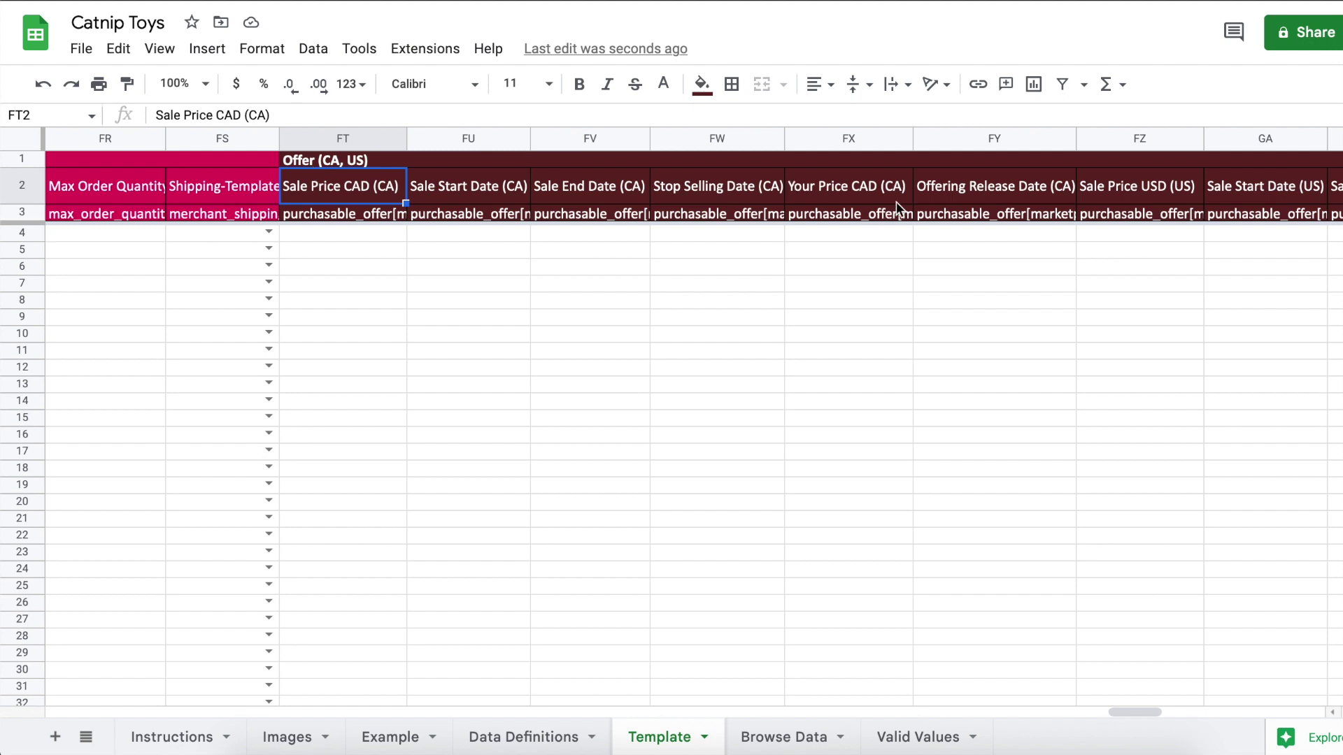
{"action": "left_click", "coordinate": [818, 235]}
{"action": "scroll", "coordinate": [847, 294], "scroll_direction": "right", "scroll_amount": 1}
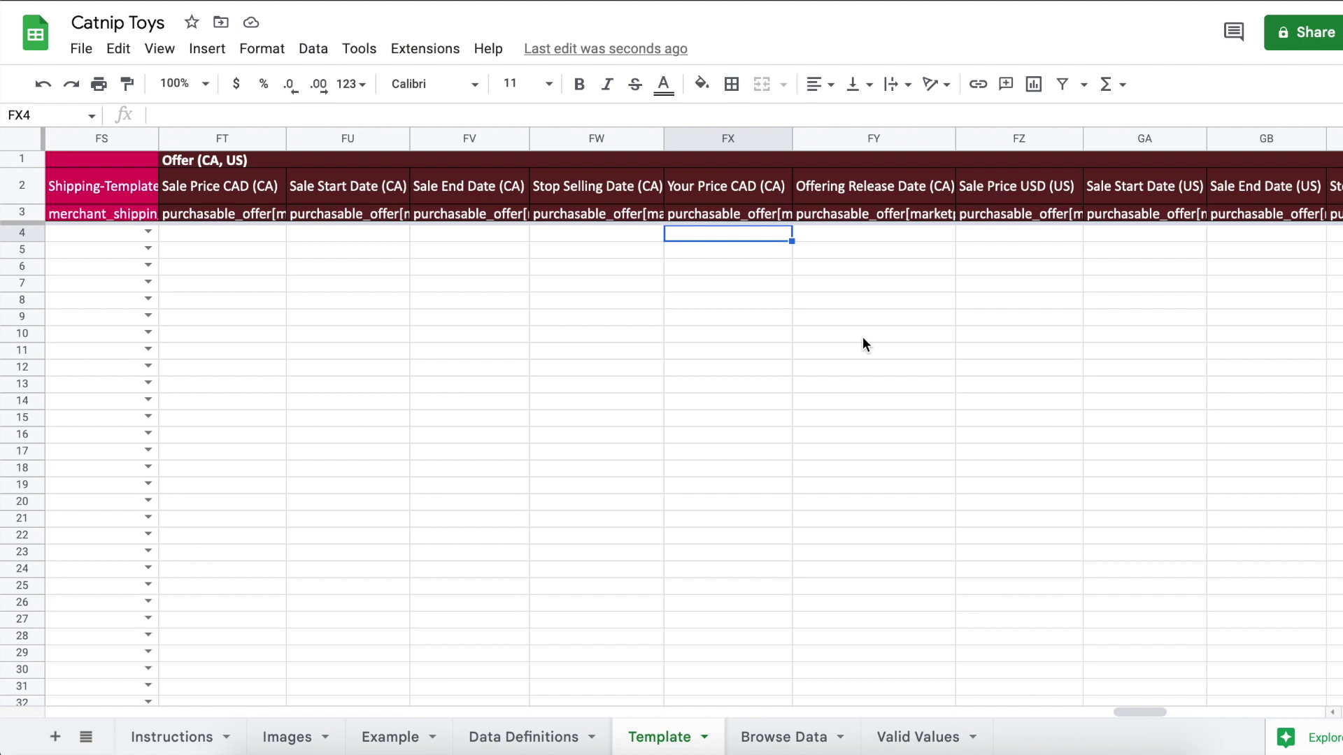
{"action": "key", "text": "Down"}
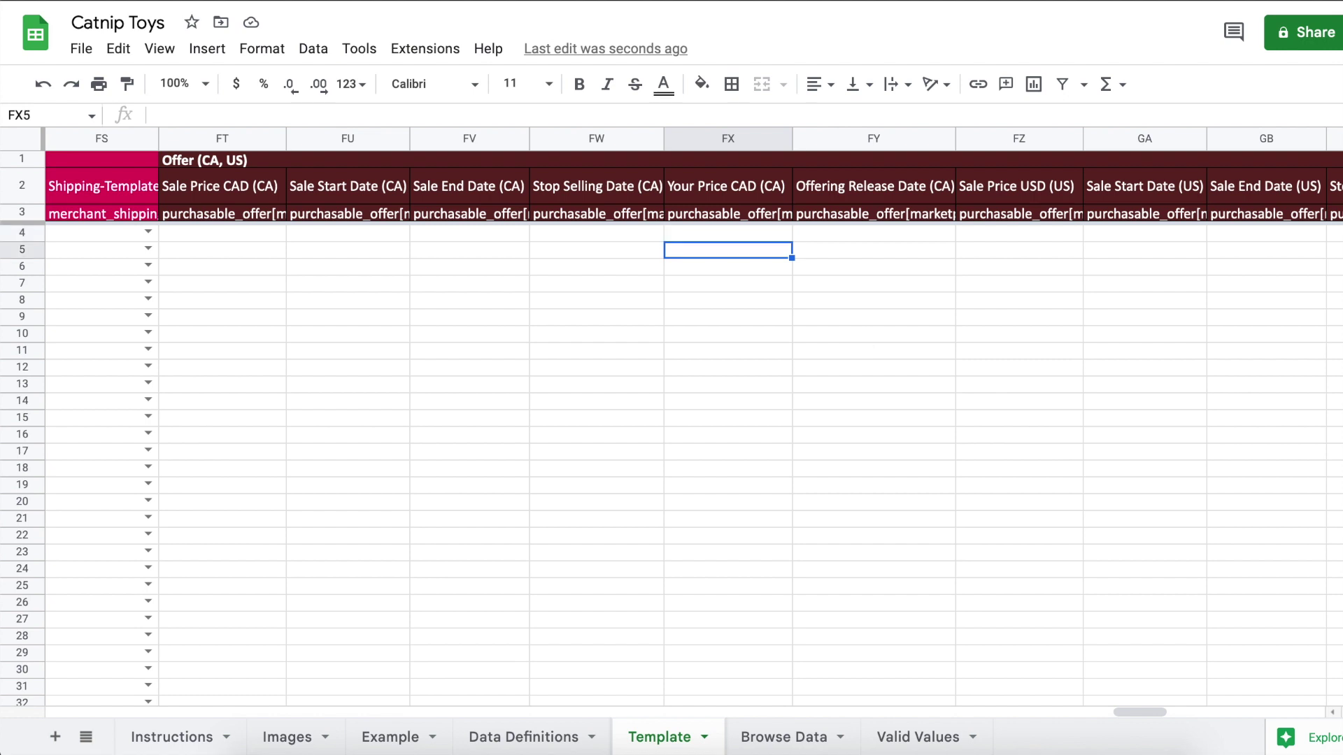
{"action": "type", "text": "9.99"}
{"action": "key", "text": "Return"}
{"action": "type", "text": "9"}
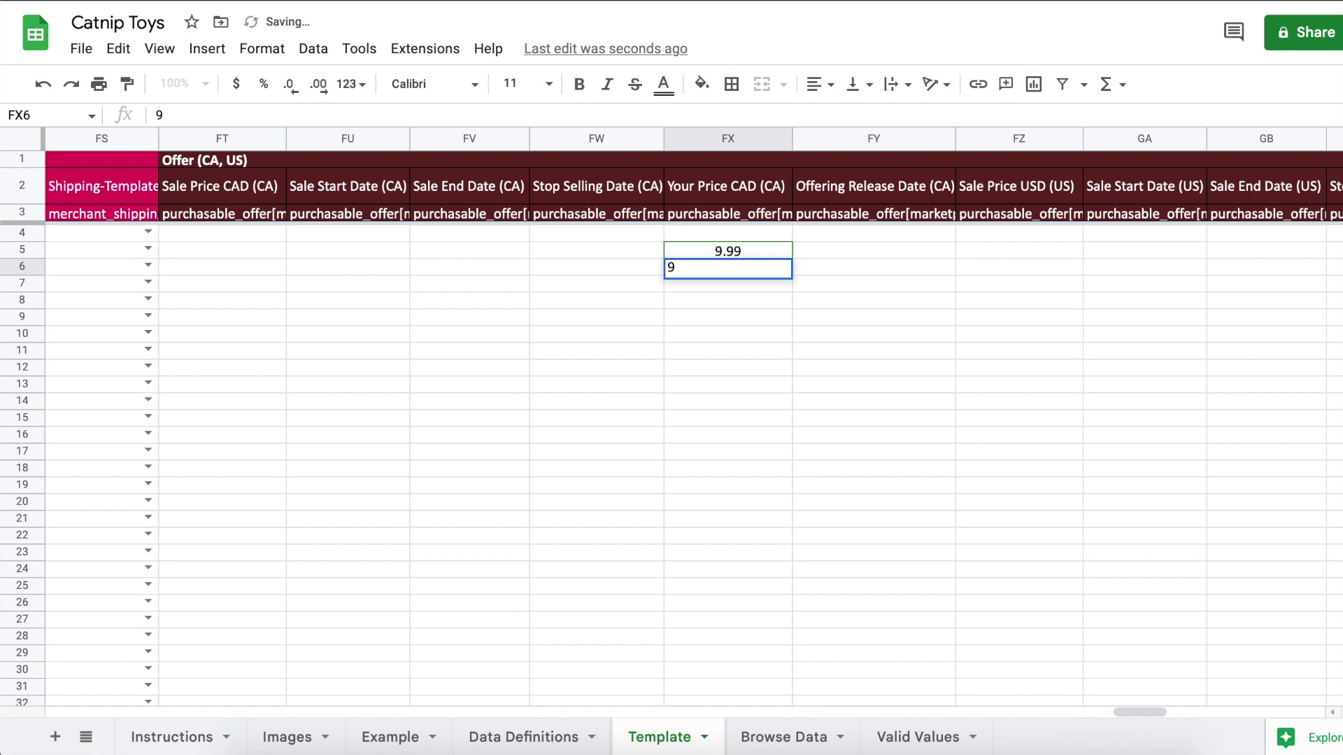
{"action": "type", "text": ".50"}
{"action": "key", "text": "Return"}
{"action": "type", "text": "8.99"}
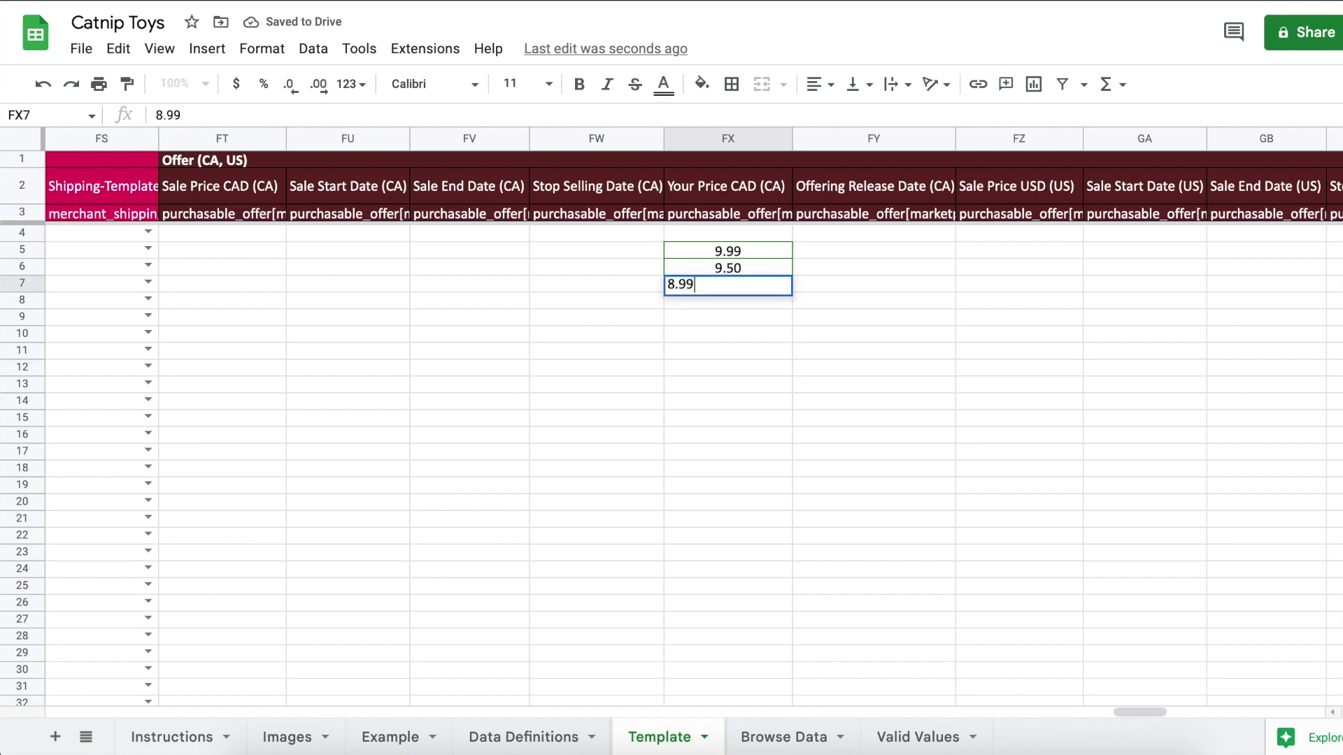
{"action": "key", "text": "Return"}
- Enter Your Price USD values 8.99, 7.88 and 8.49 for the three variants
{"action": "left_click", "coordinate": [1019, 249]}
{"action": "scroll", "coordinate": [782, 237], "scroll_direction": "right", "scroll_amount": 2}
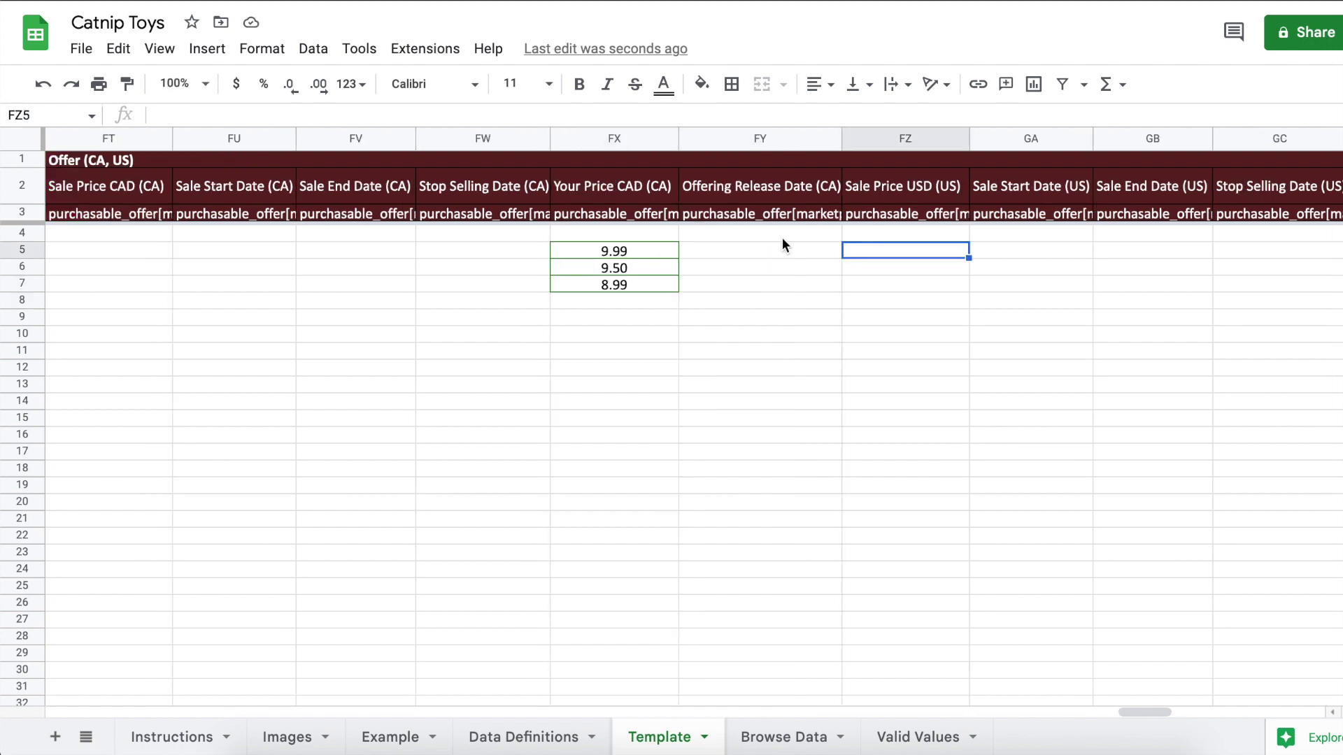
{"action": "scroll", "coordinate": [782, 237], "scroll_direction": "right", "scroll_amount": 5}
{"action": "left_click", "coordinate": [883, 250]}
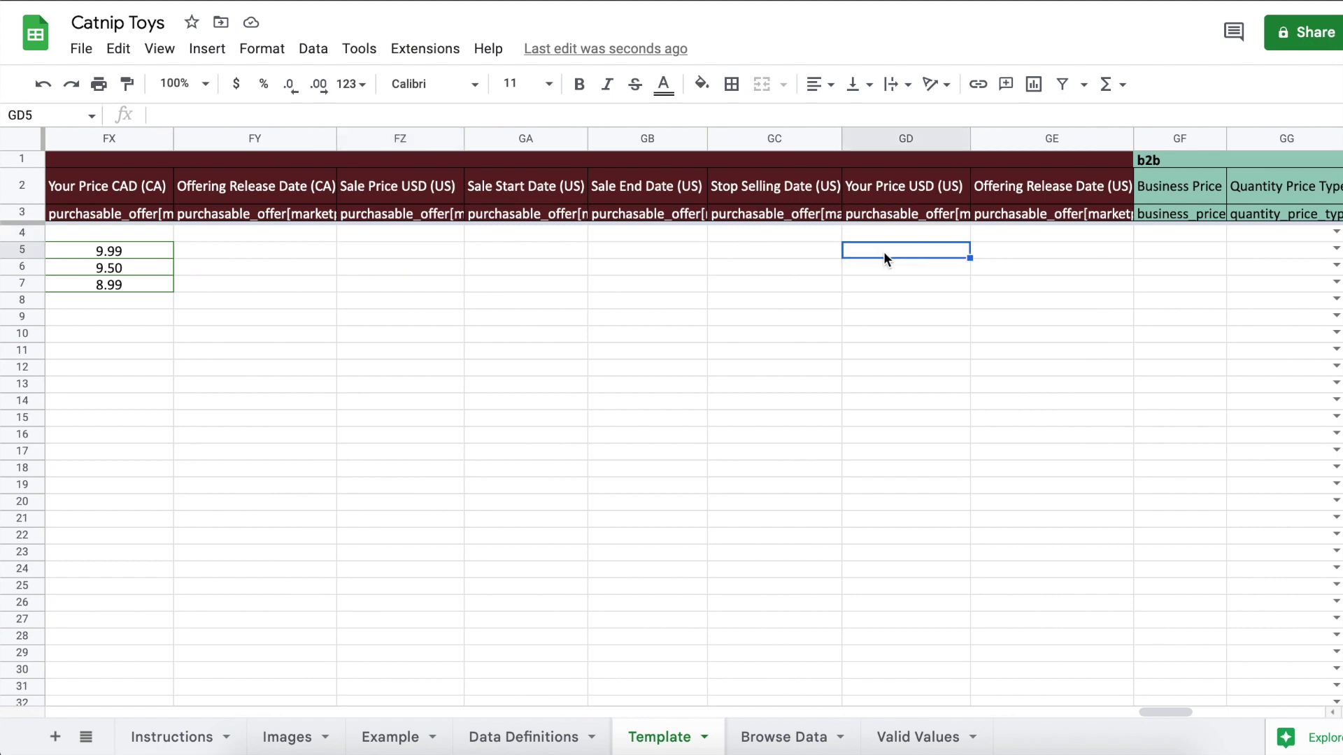
{"action": "type", "text": "8.99"}
{"action": "key", "text": "Return"}
{"action": "type", "text": "7.88"}
{"action": "key", "text": "Return"}
{"action": "type", "text": "8.49"}
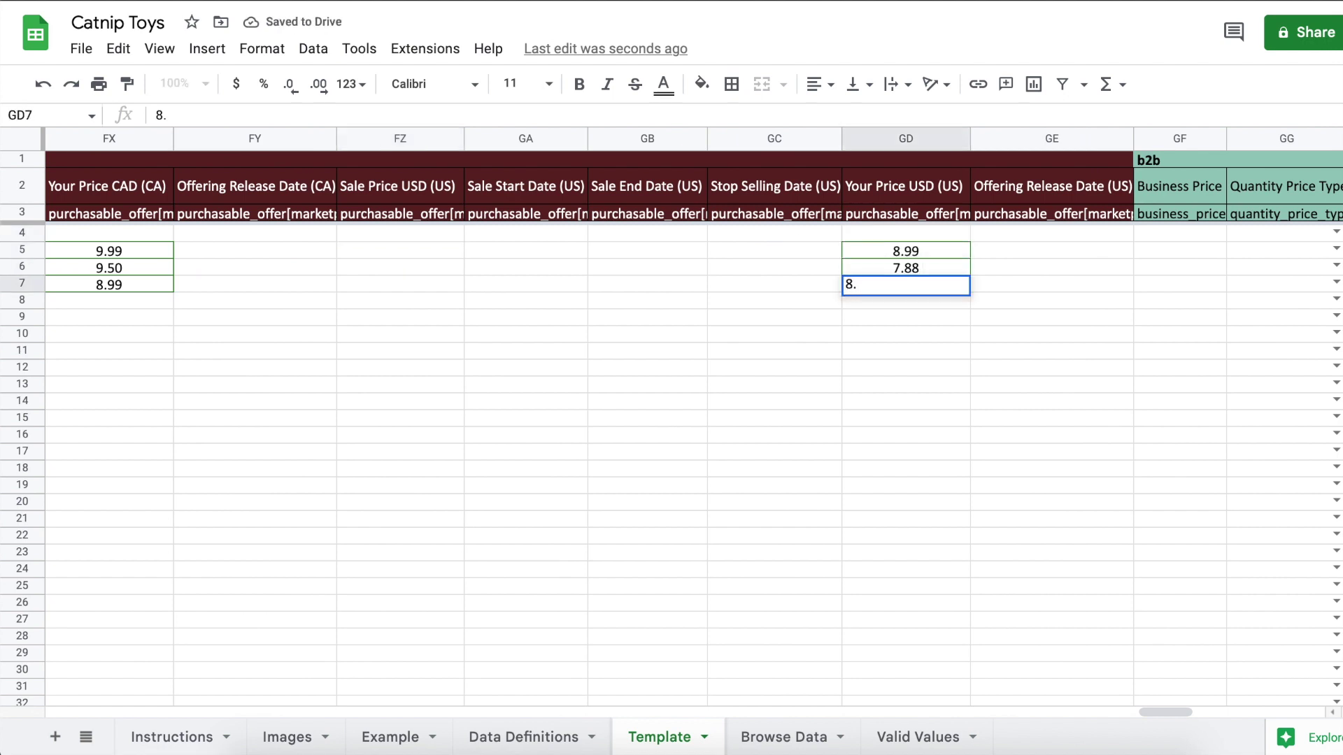
{"action": "key", "text": "Return"}
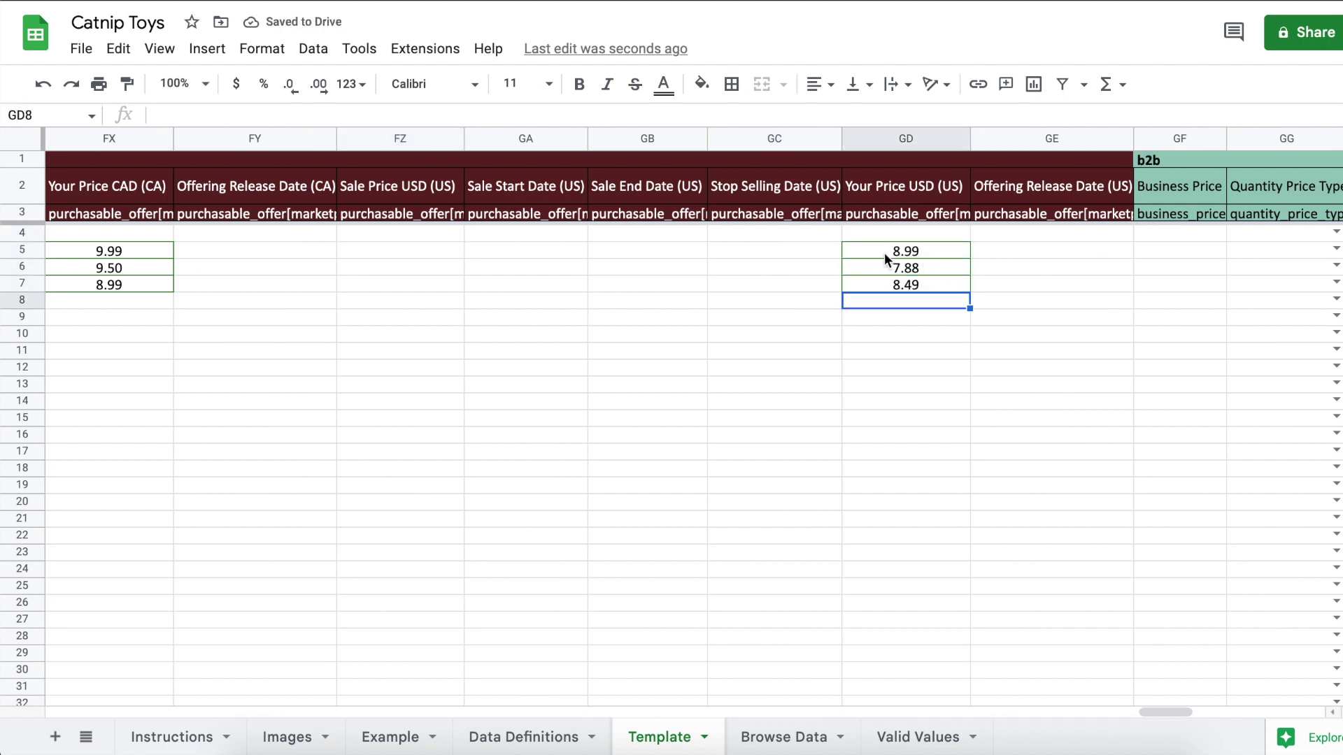
- Search for 'package width' to bring up the Fulfillment package-dimension columns
{"action": "key", "text": "ctrl+f"}
{"action": "type", "text": "package width"}
{"action": "key", "text": "Escape"}
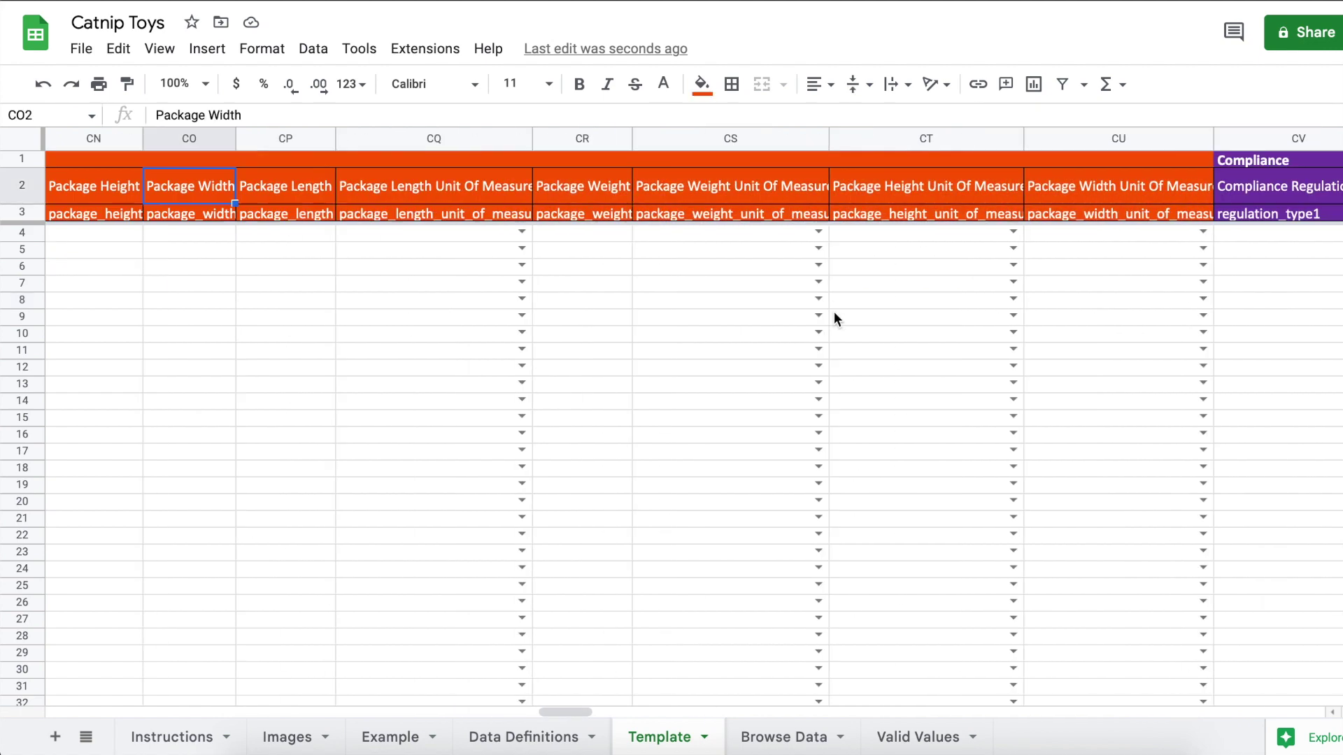
{"action": "scroll", "coordinate": [833, 312], "scroll_direction": "left", "scroll_amount": 1}
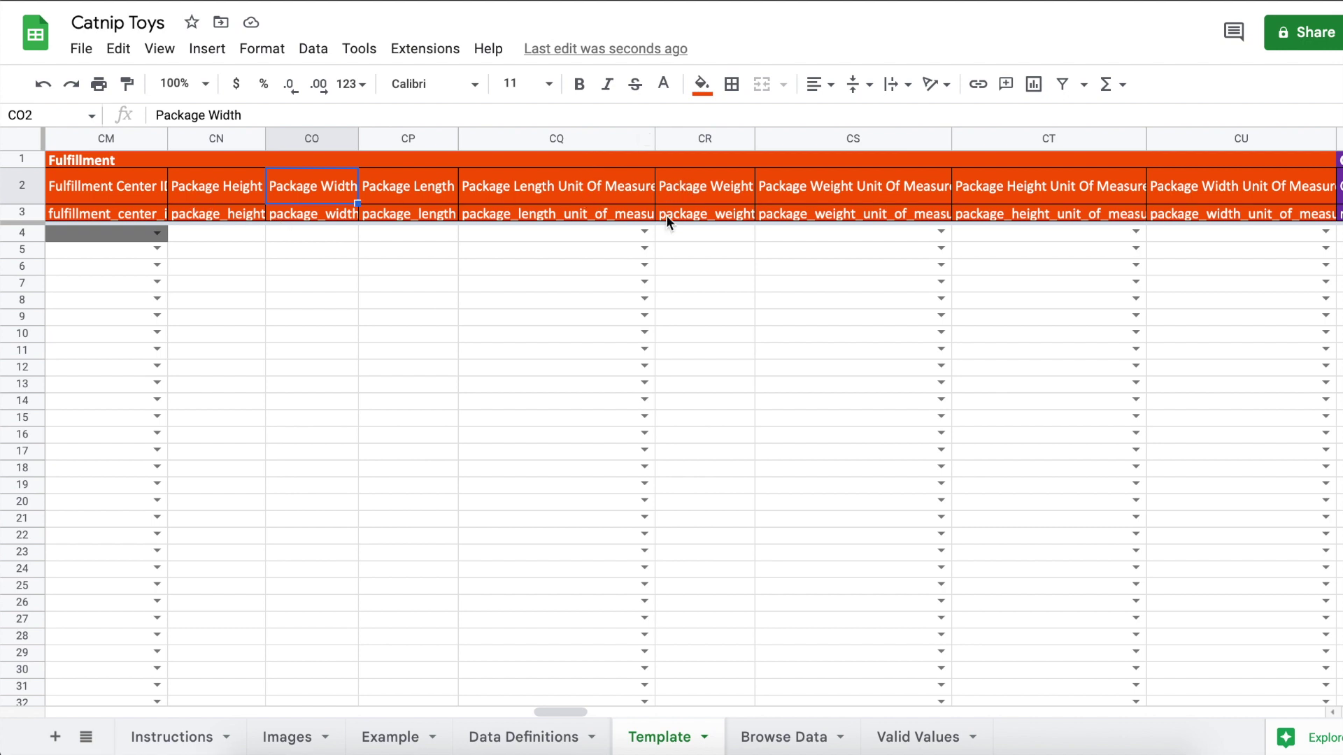
- Download the Catnip Toys sheet as a Microsoft Excel (.xlsx) file via File > Download
{"action": "left_click_drag", "start_coordinate": [192, 183], "coordinate": [1331, 330]}
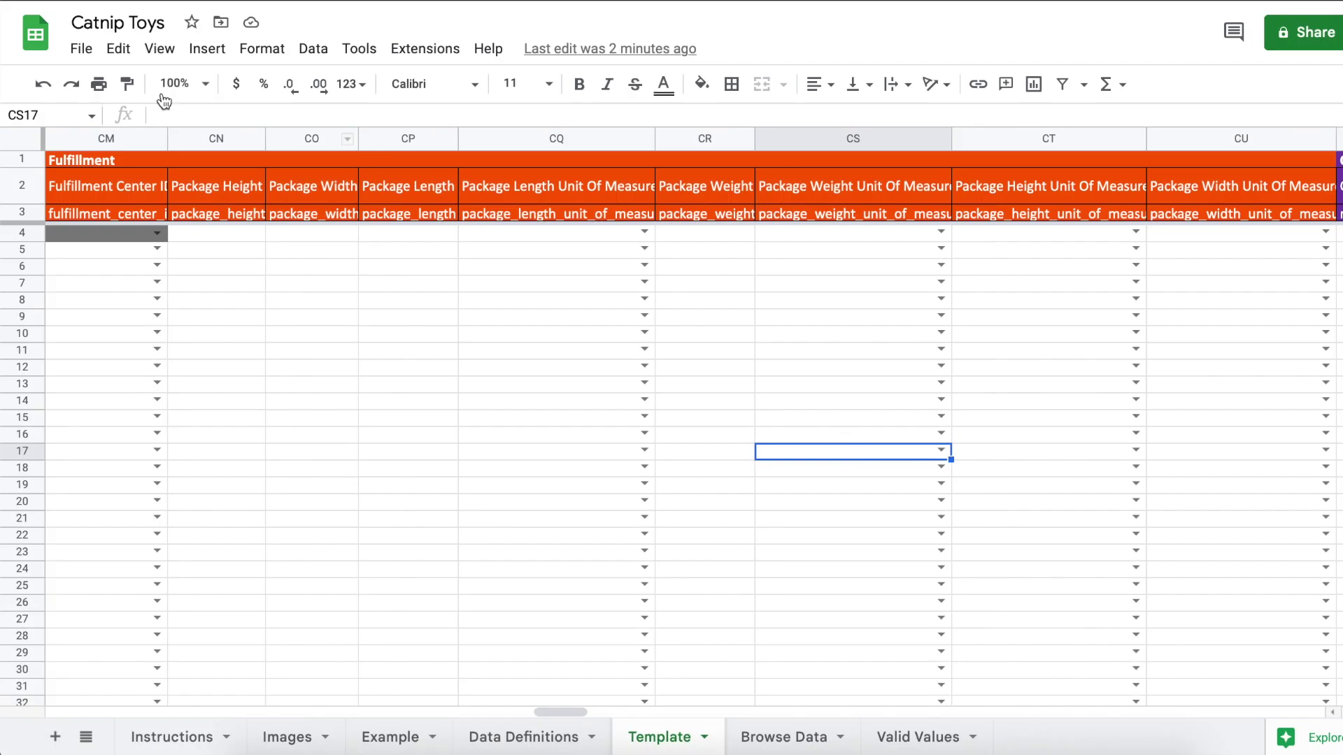
{"action": "left_click", "coordinate": [81, 51]}
{"action": "mouse_move", "coordinate": [265, 299]}
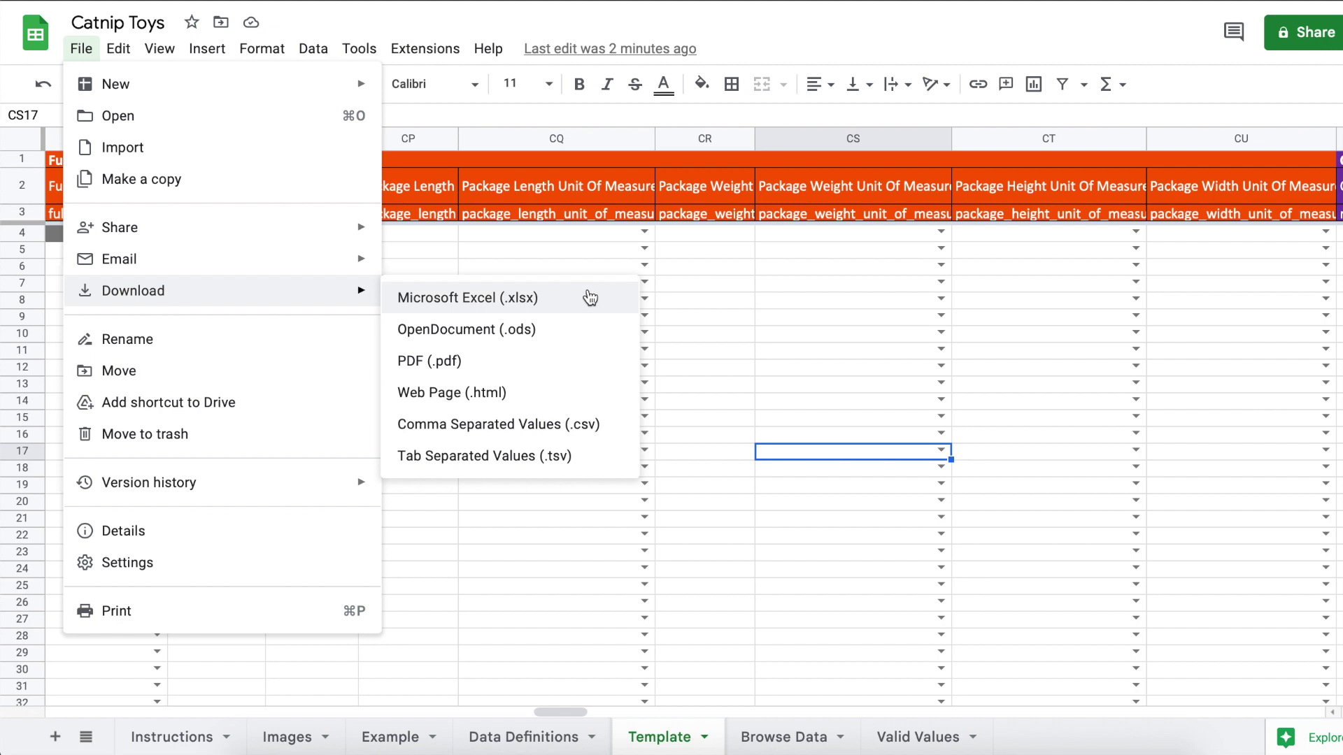
{"action": "left_click", "coordinate": [589, 305]}
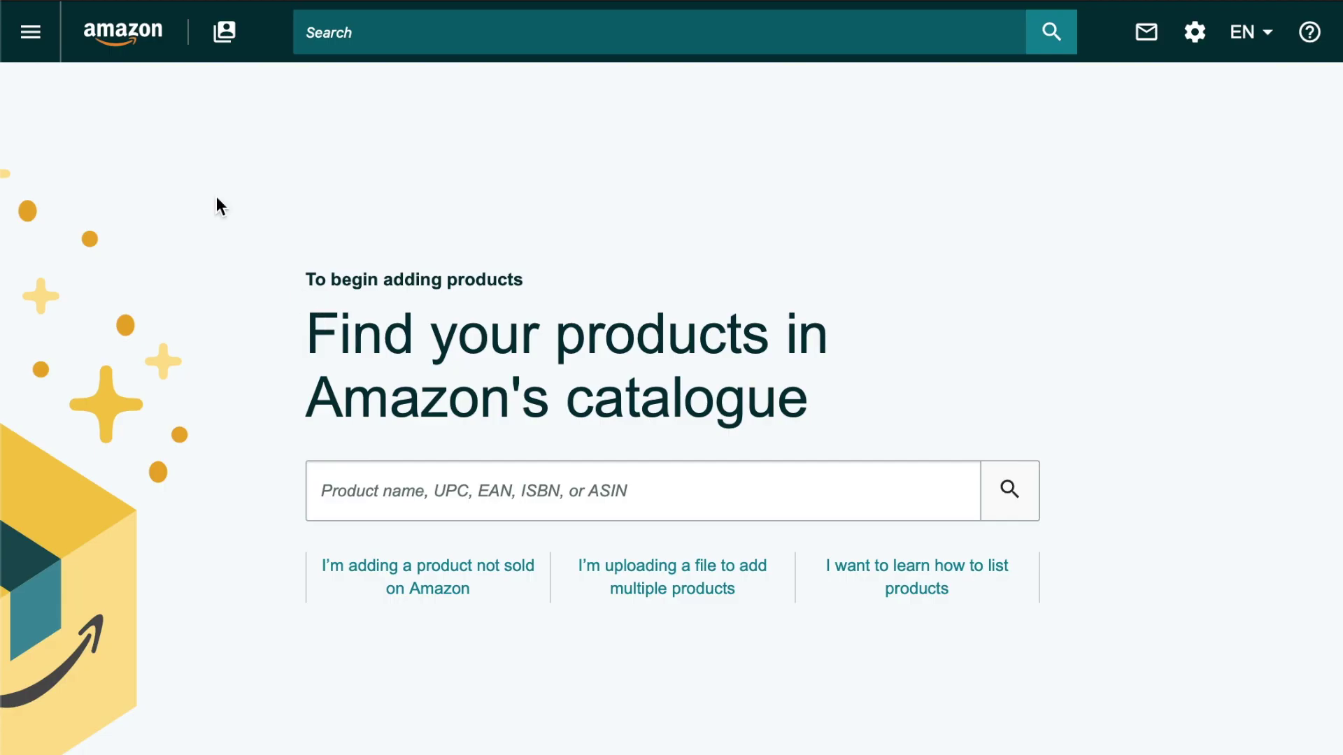
- Go to Catalog > Add Products and choose to upload an inventory file
{"action": "left_click", "coordinate": [42, 35]}
{"action": "mouse_move", "coordinate": [154, 112]}
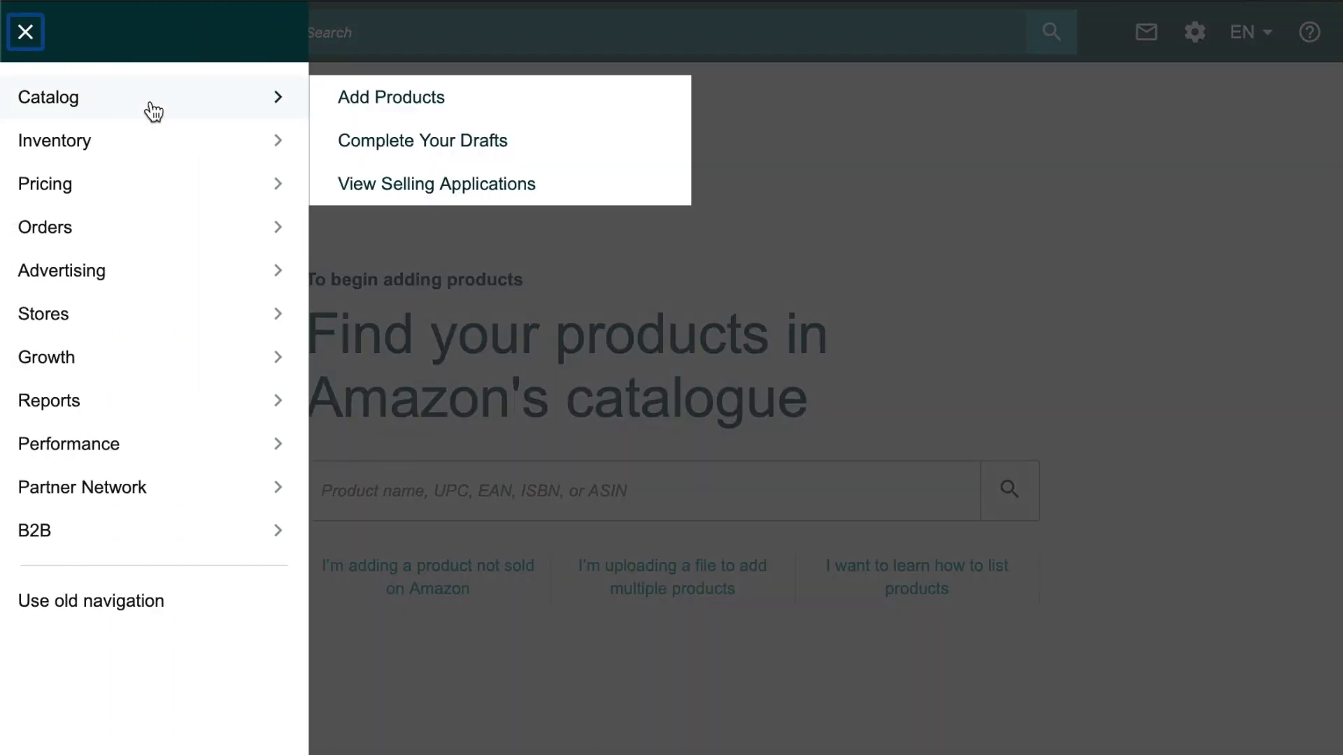
{"action": "left_click", "coordinate": [486, 106]}
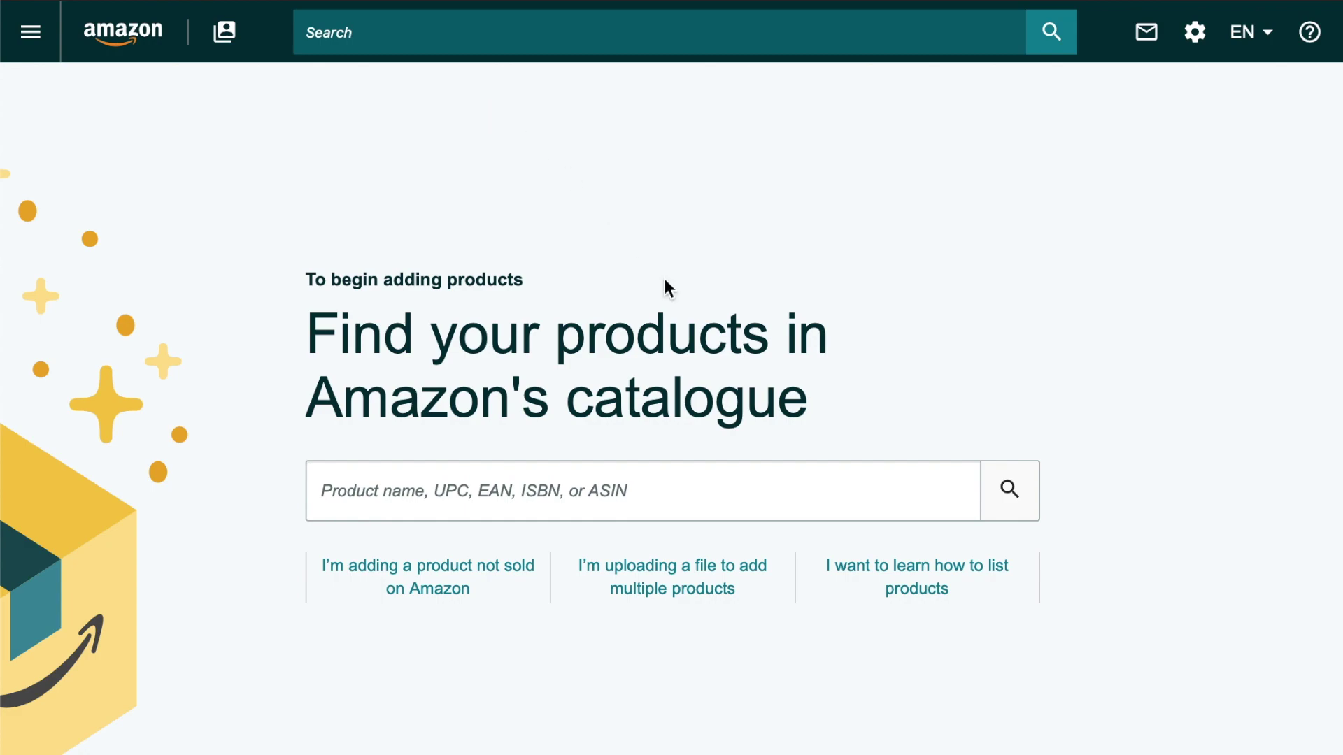
{"action": "left_click", "coordinate": [721, 589]}
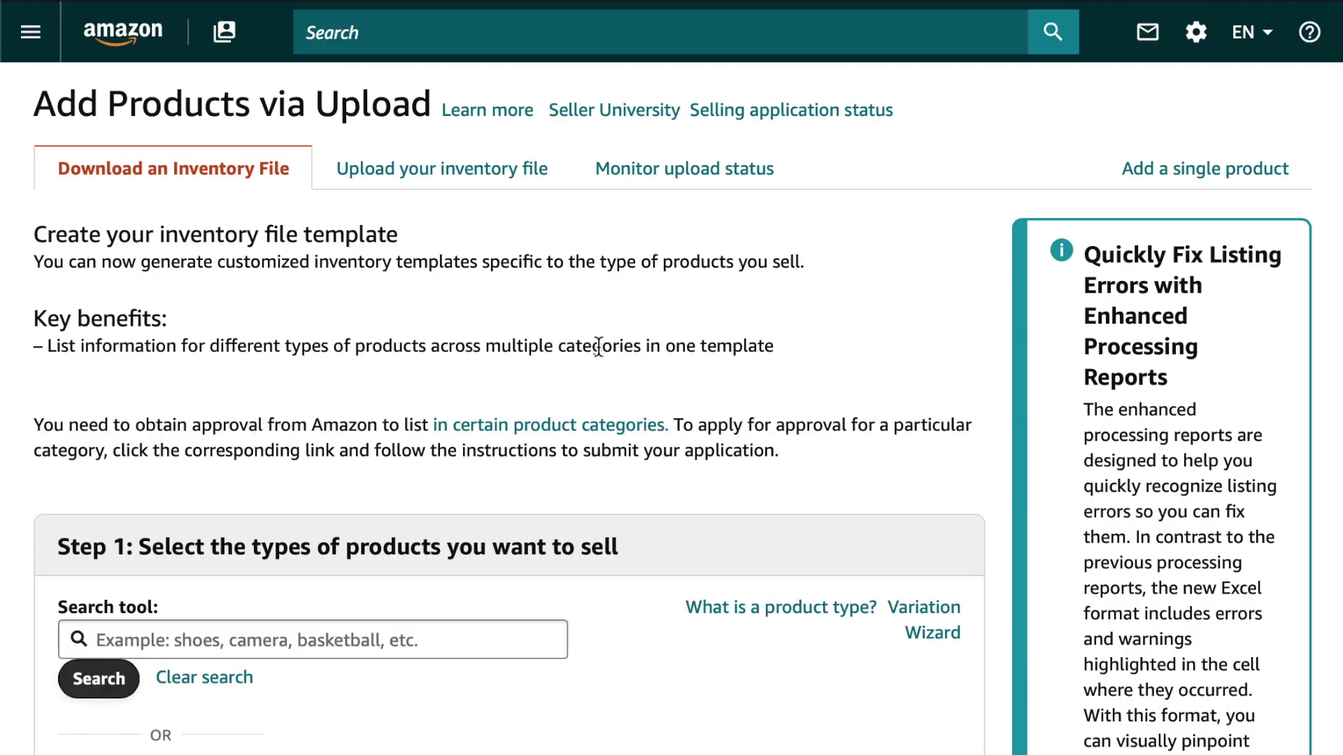
{"action": "left_click", "coordinate": [502, 165]}
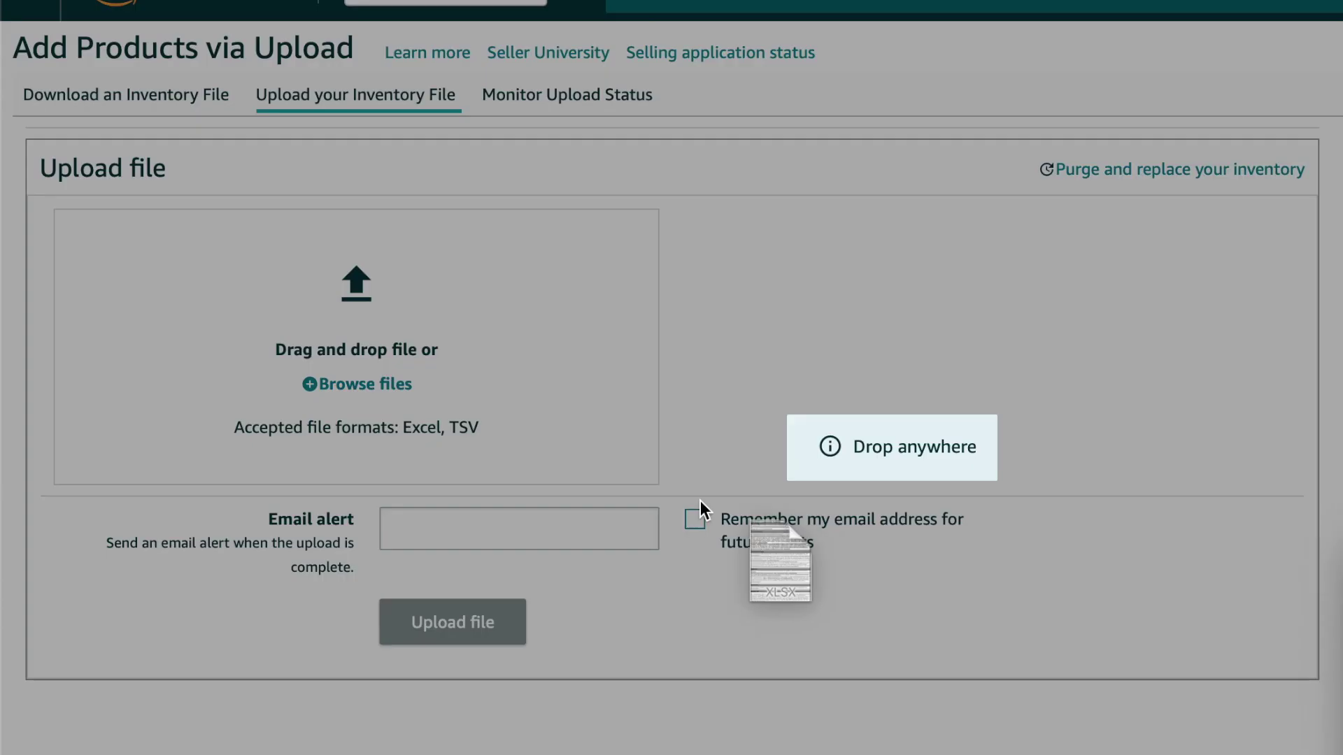
- Upload Catnip Toys-3.xlsx and submit it once it passes validation
{"action": "left_click_drag", "start_coordinate": [783, 545], "coordinate": [522, 376]}
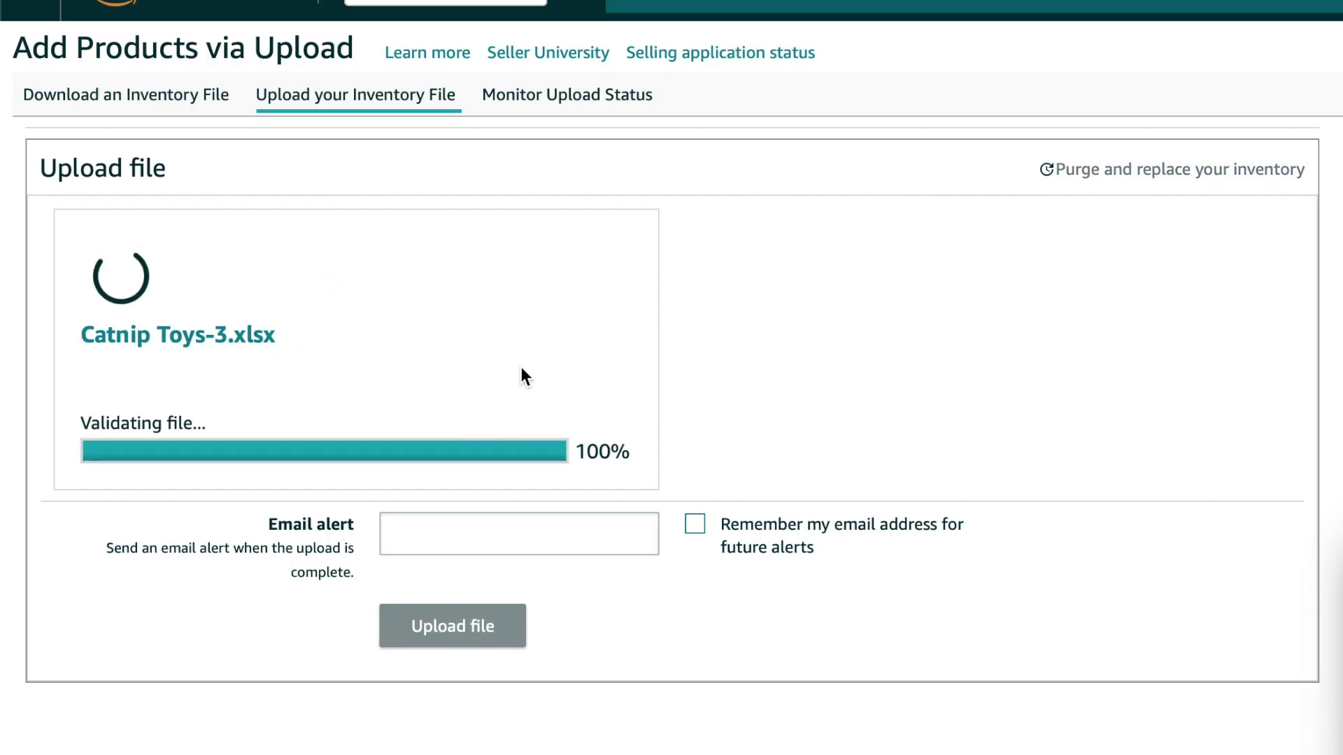
{"action": "left_click", "coordinate": [439, 536]}
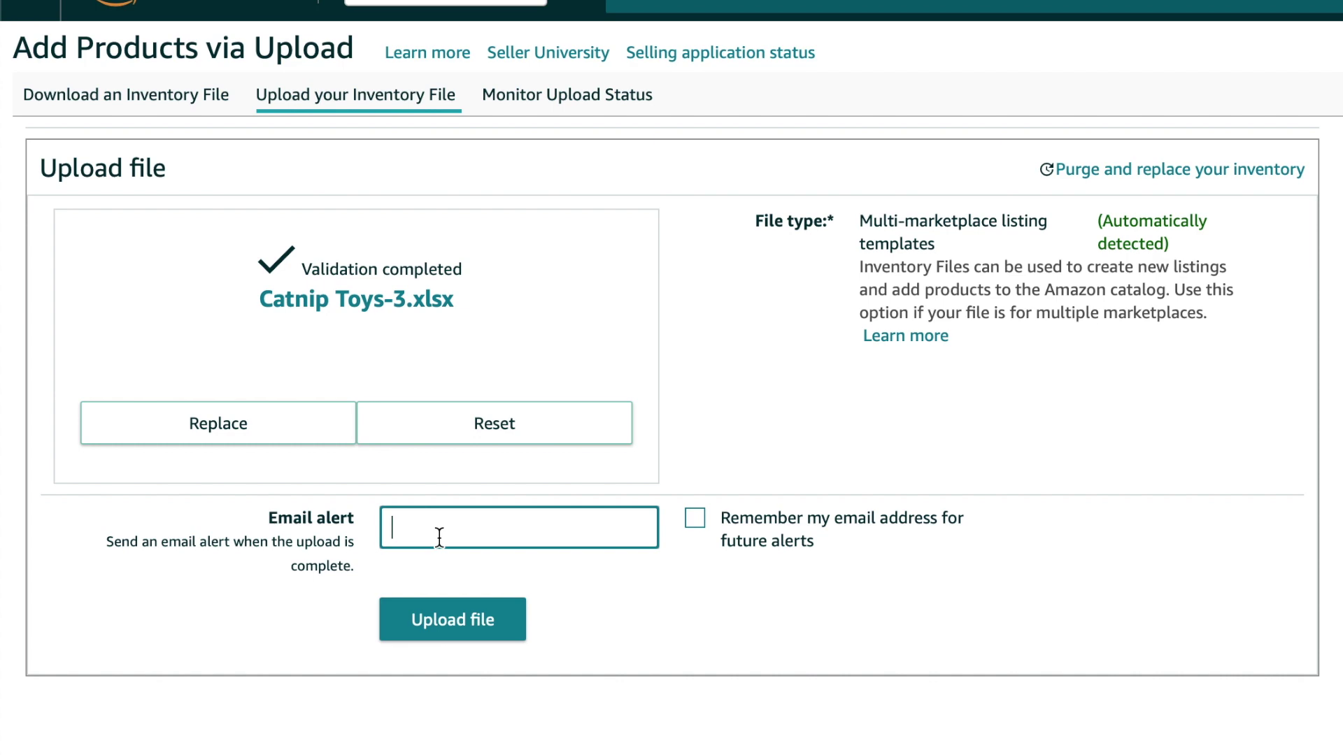
{"action": "left_click", "coordinate": [502, 635]}
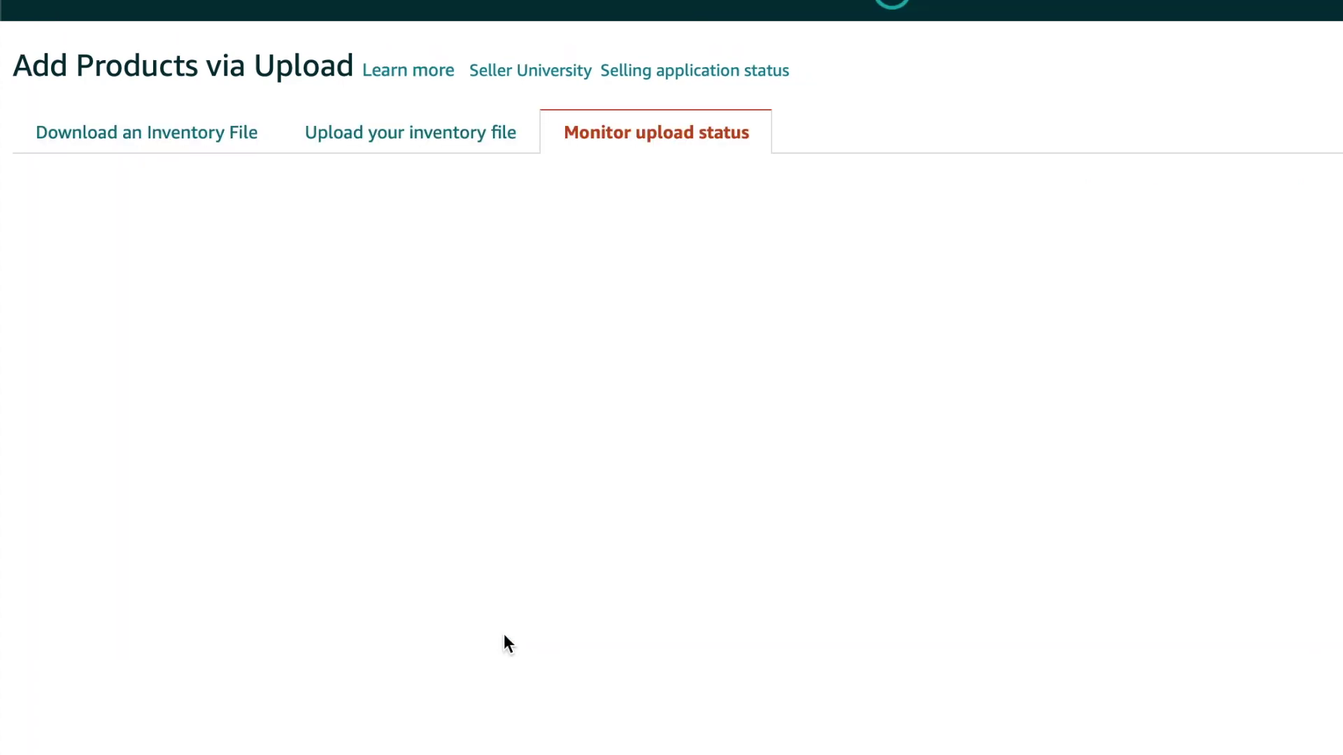